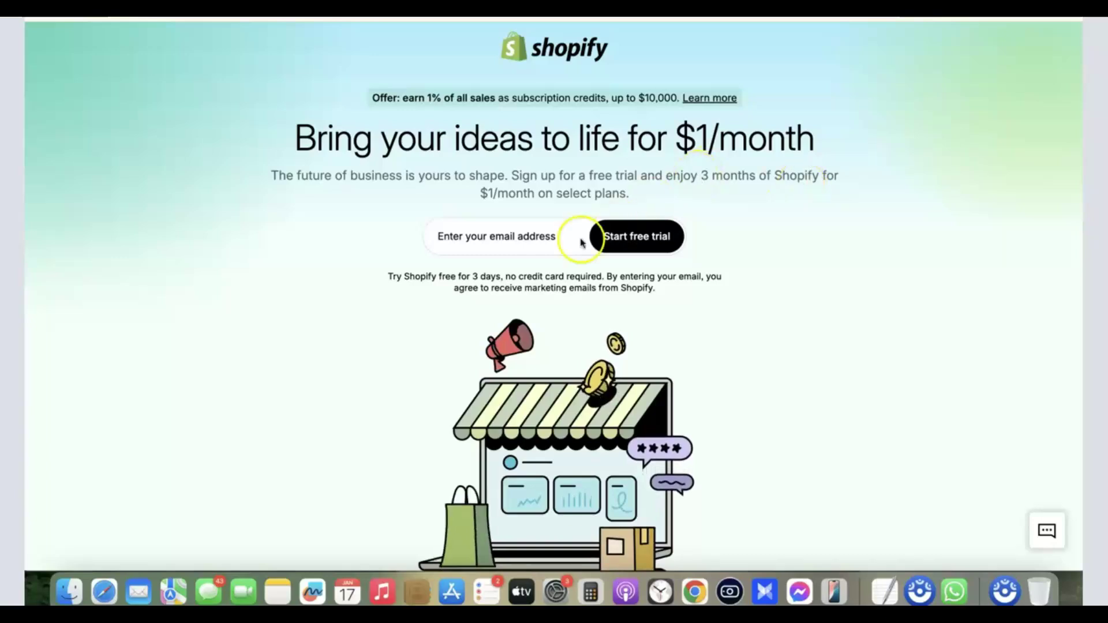
# Fill the e-mail field with the saved autofill address and start the Shopify free trial
pyautogui.click(543, 237)
pyautogui.click(587, 271)
pyautogui.click(769, 237)
pyautogui.click(593, 253)
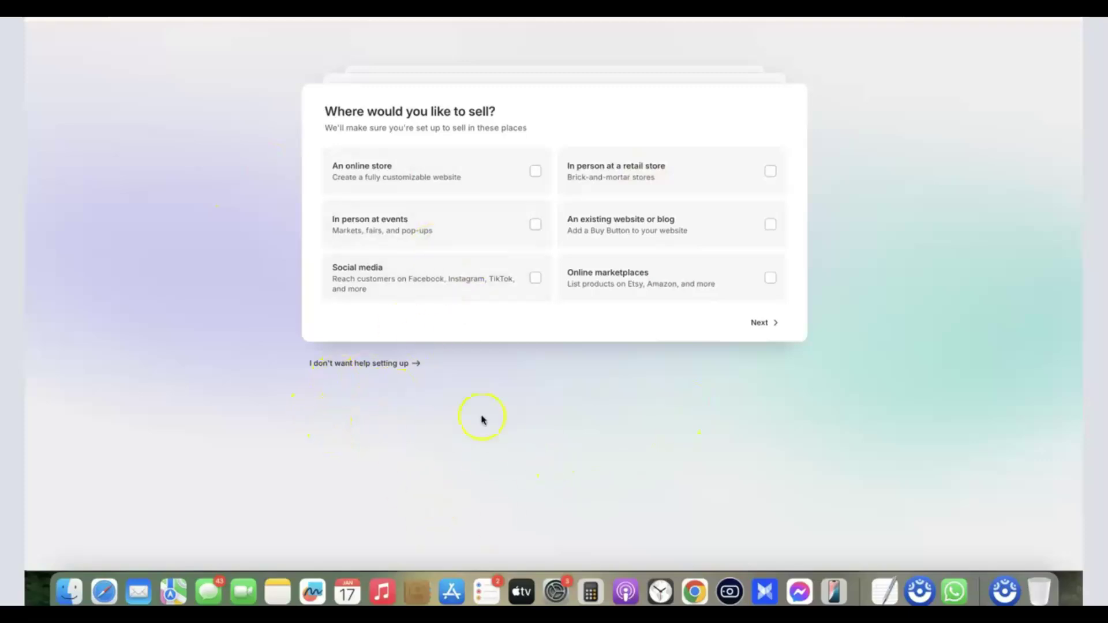
# Choose 'I don't want help setting up' to bypass the setup questionnaire
pyautogui.click(370, 362)
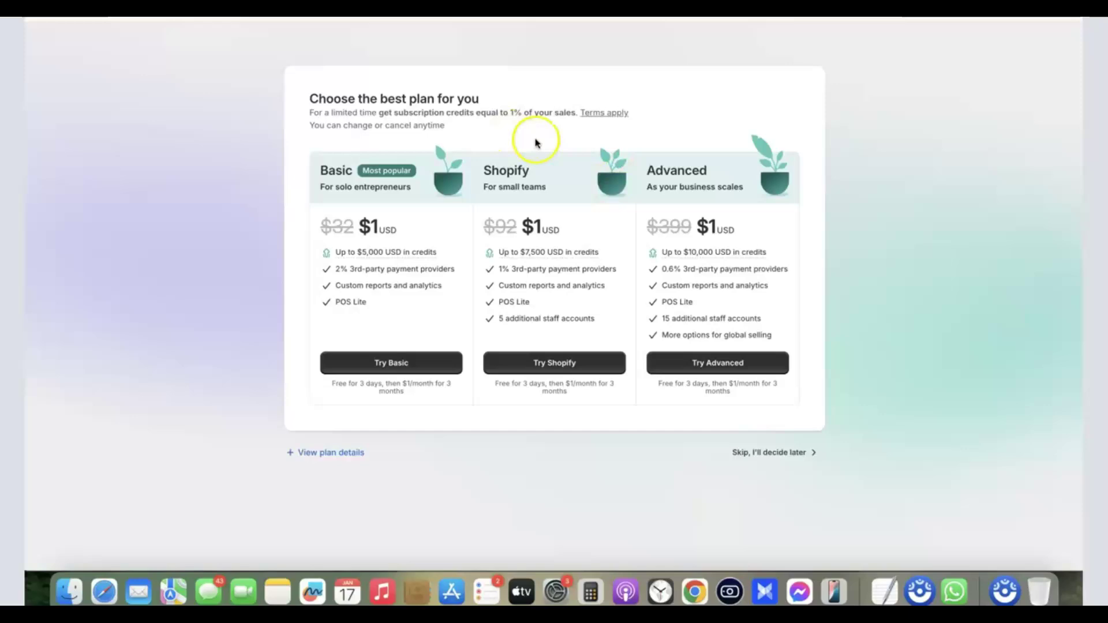
# Choose 'Skip, I'll decide later' instead of picking Basic, Shopify or Advanced
pyautogui.click(760, 453)
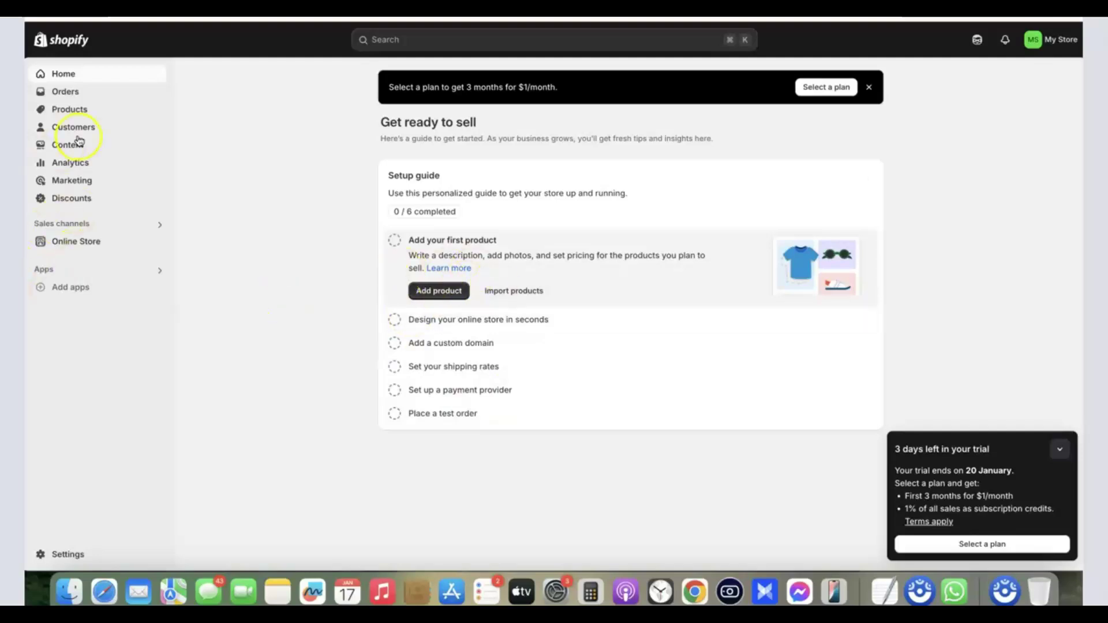
# Look over Orders, Products, Customers and Analytics, then go to the Online Store channel
pyautogui.click(87, 97)
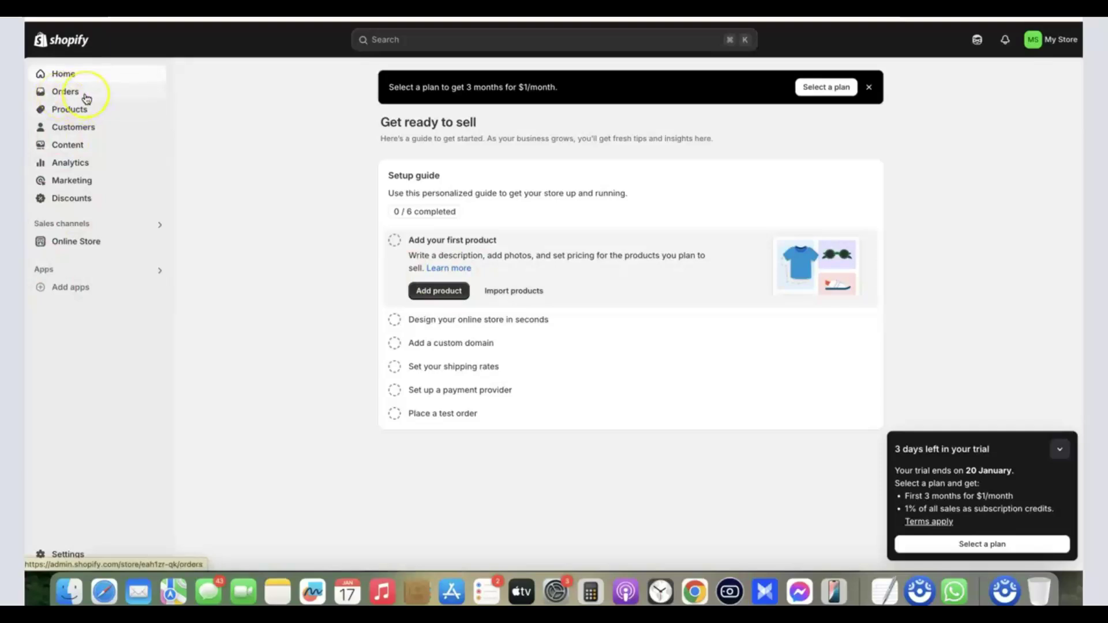
pyautogui.click(72, 115)
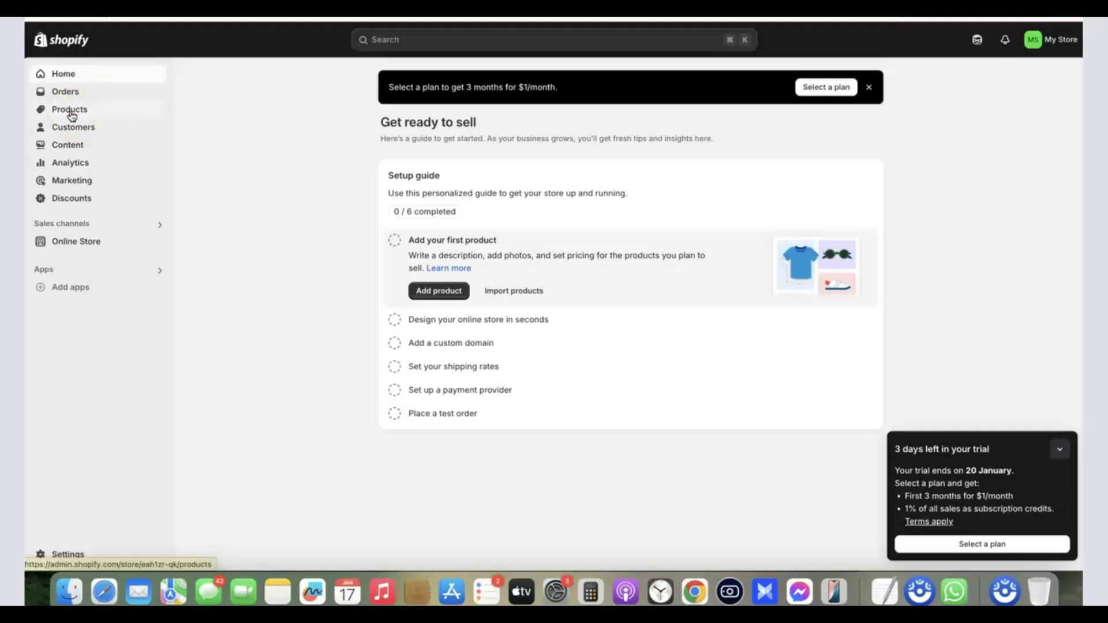
pyautogui.click(70, 127)
pyautogui.click(73, 164)
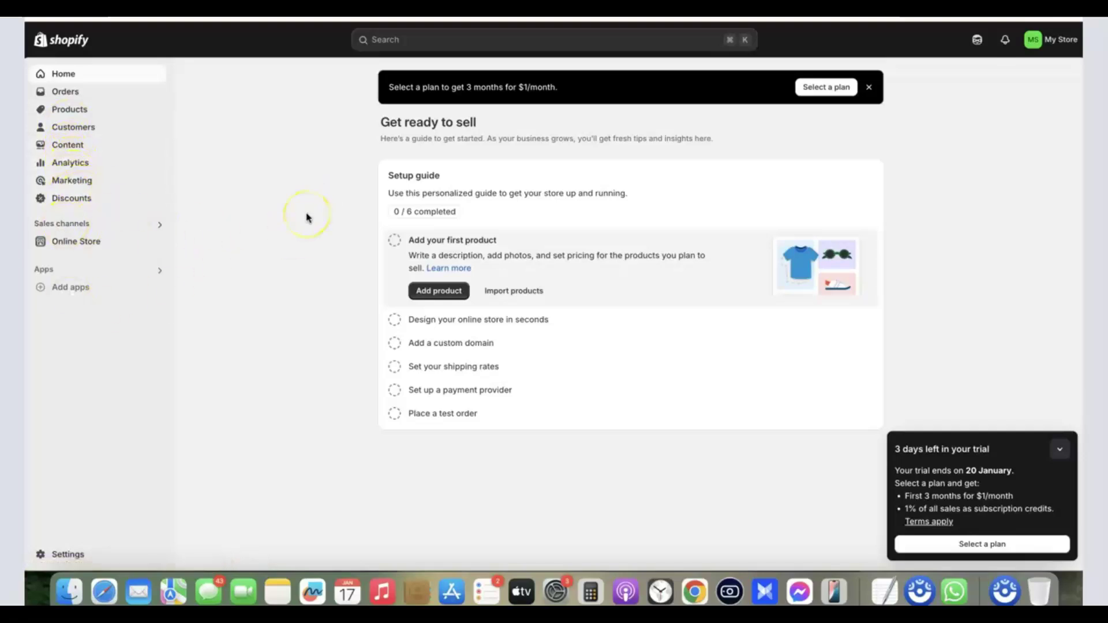
pyautogui.click(74, 242)
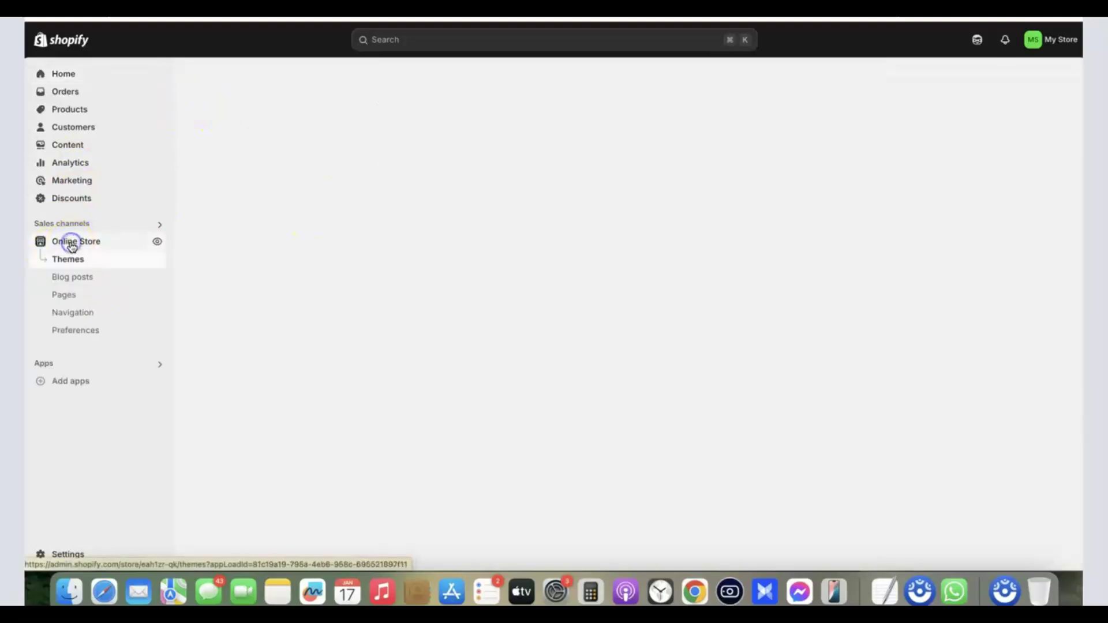
# Go to Themes, view the live Dawn storefront in a new tab, then return to the admin
pyautogui.click(141, 268)
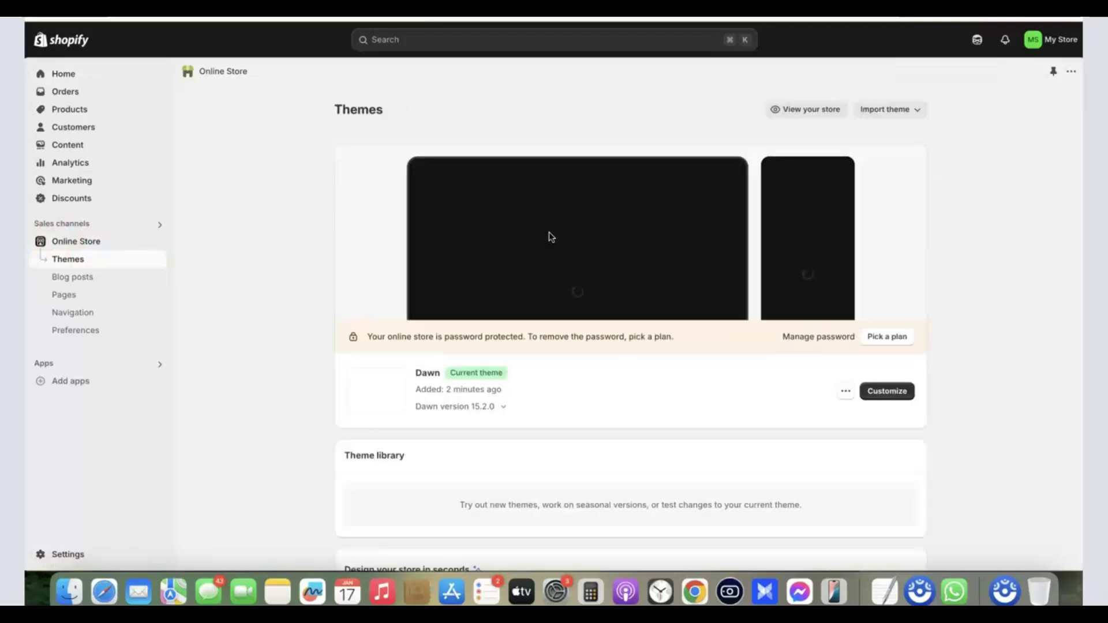
pyautogui.rightClick(811, 108)
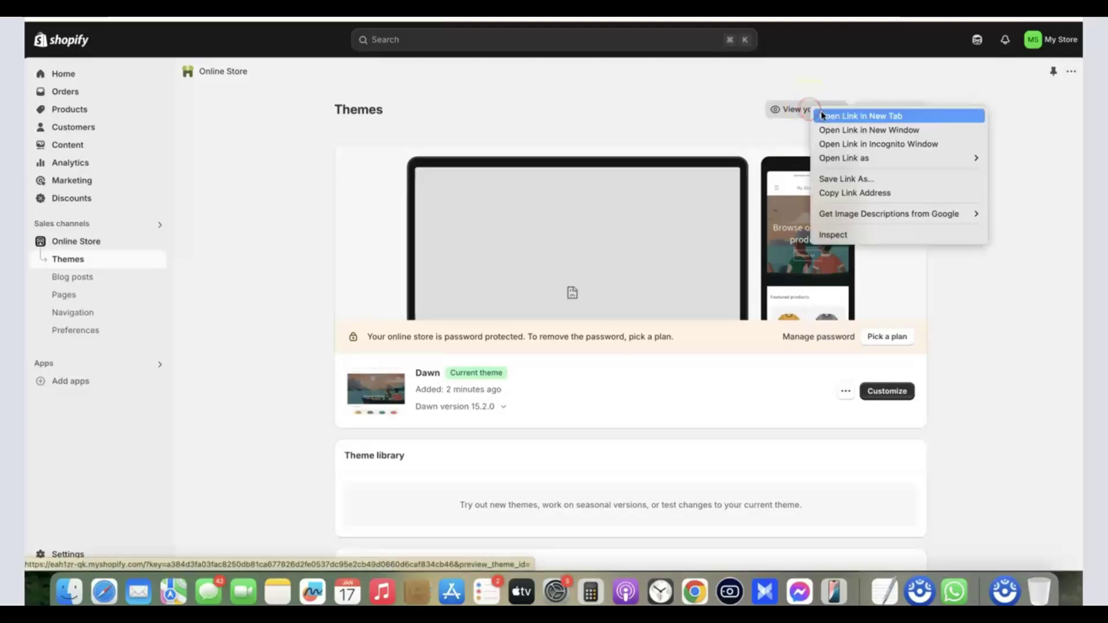
pyautogui.click(819, 114)
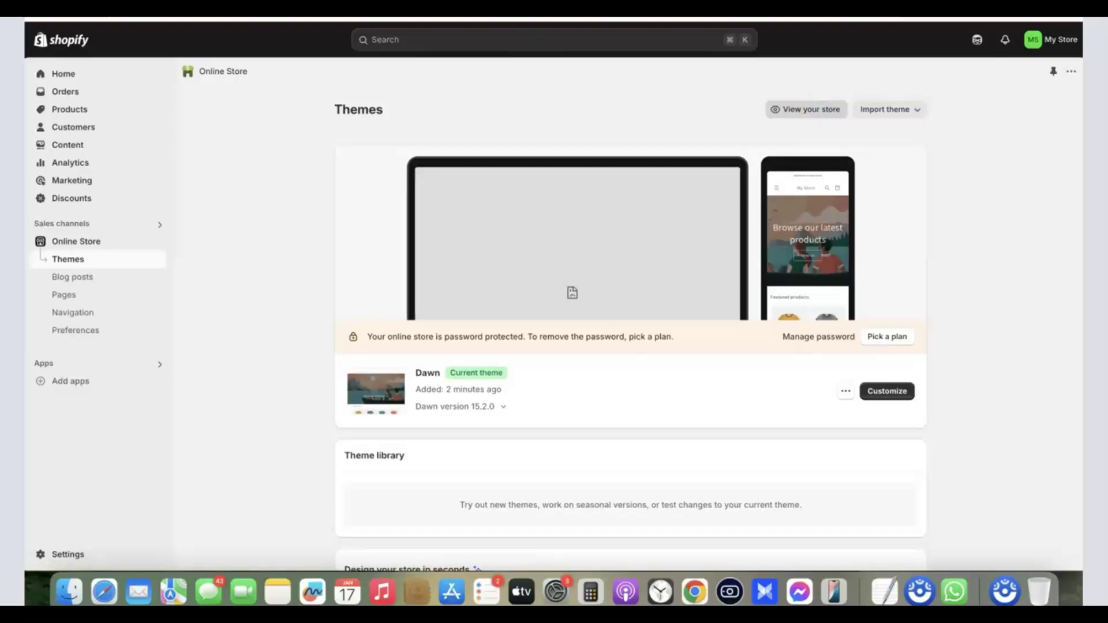
pyautogui.hotkey('ctrl', 'Tab')
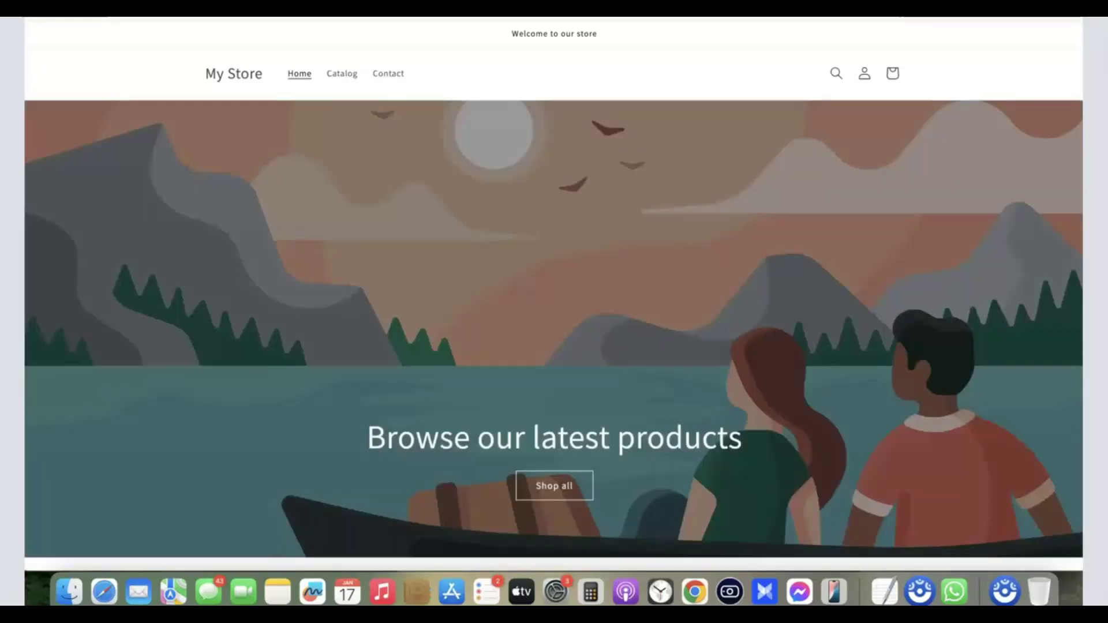
pyautogui.scroll(-8, 511, 321)
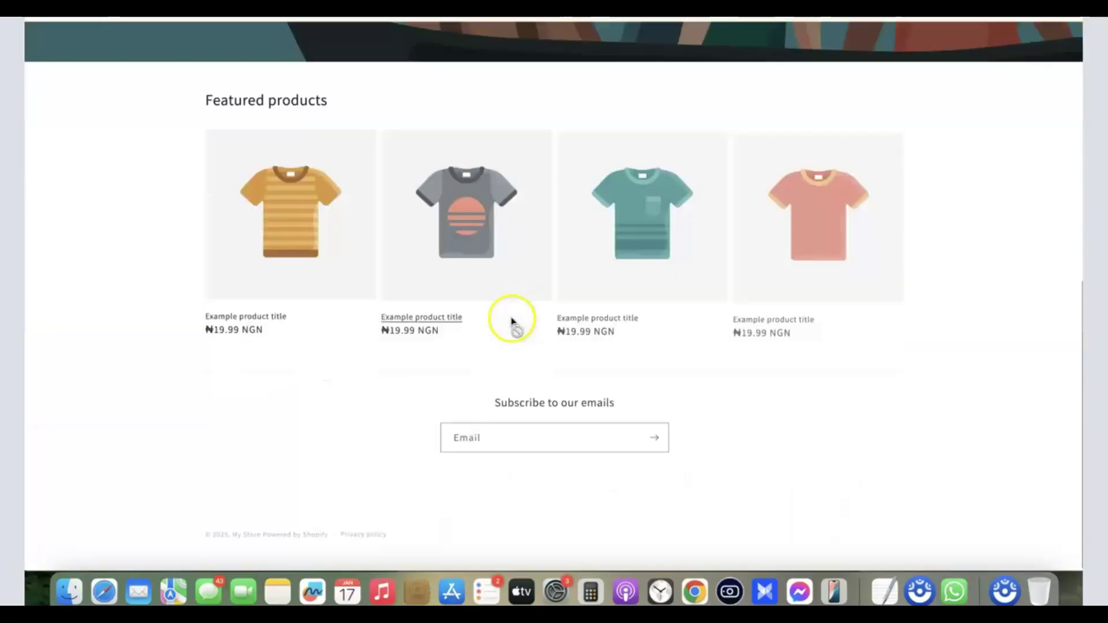
pyautogui.scroll(10, 547, 383)
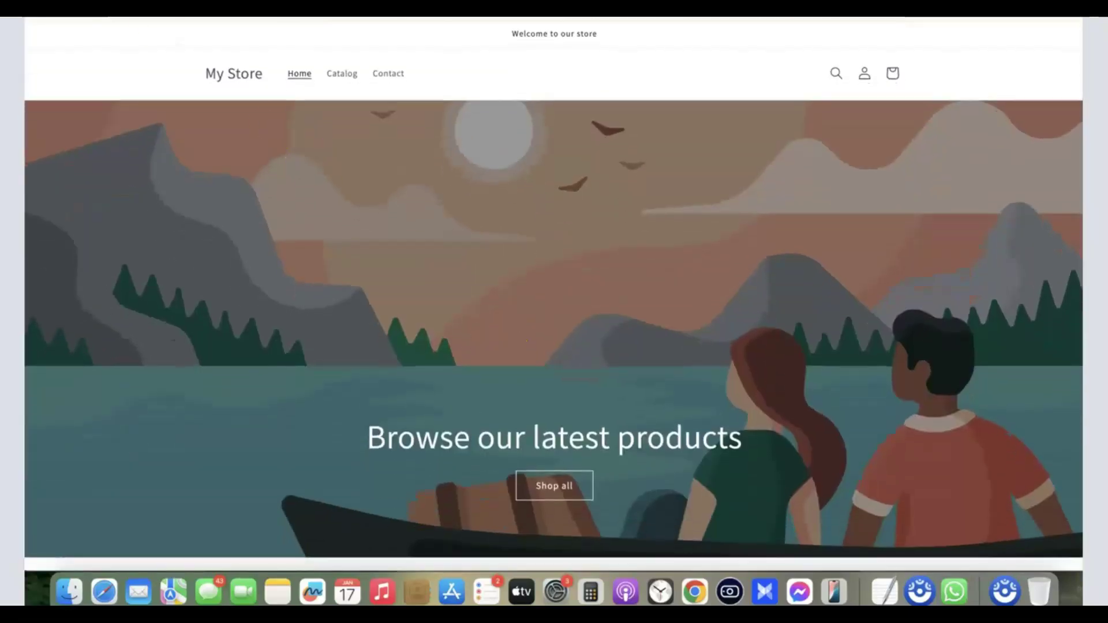
pyautogui.hotkey('ctrl', 'Tab')
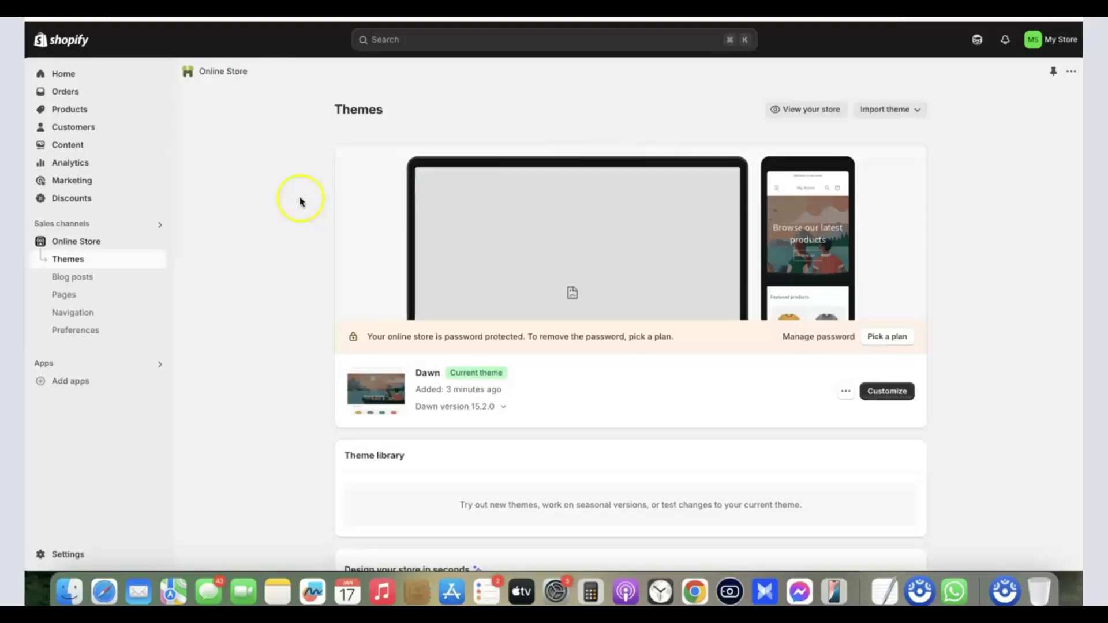
pyautogui.scroll(-1, 299, 199)
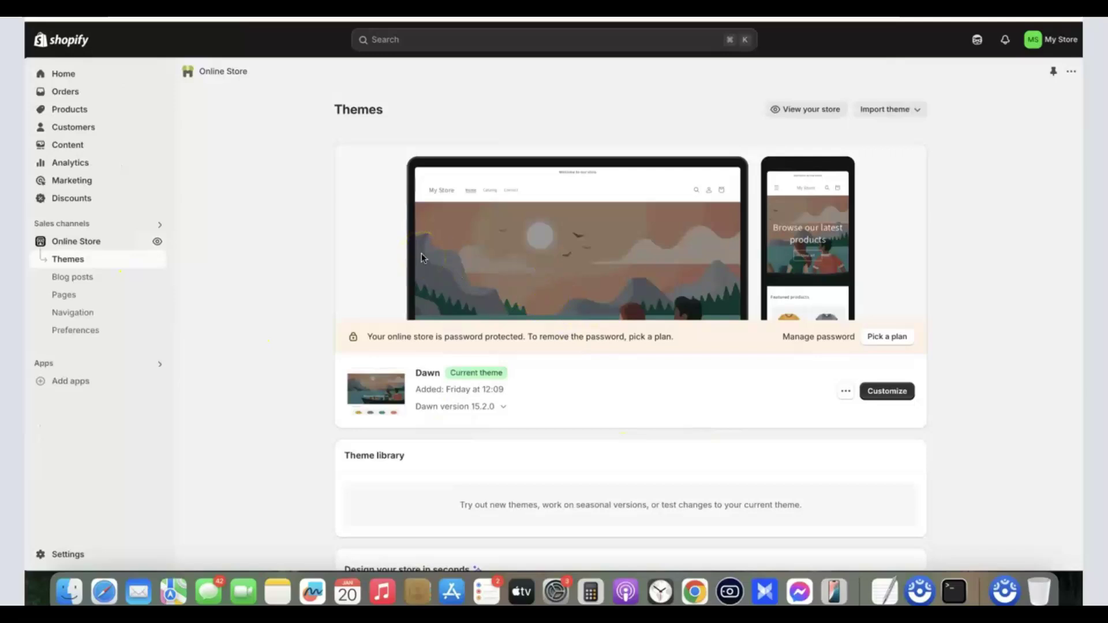
pyautogui.scroll(-10, 423, 258)
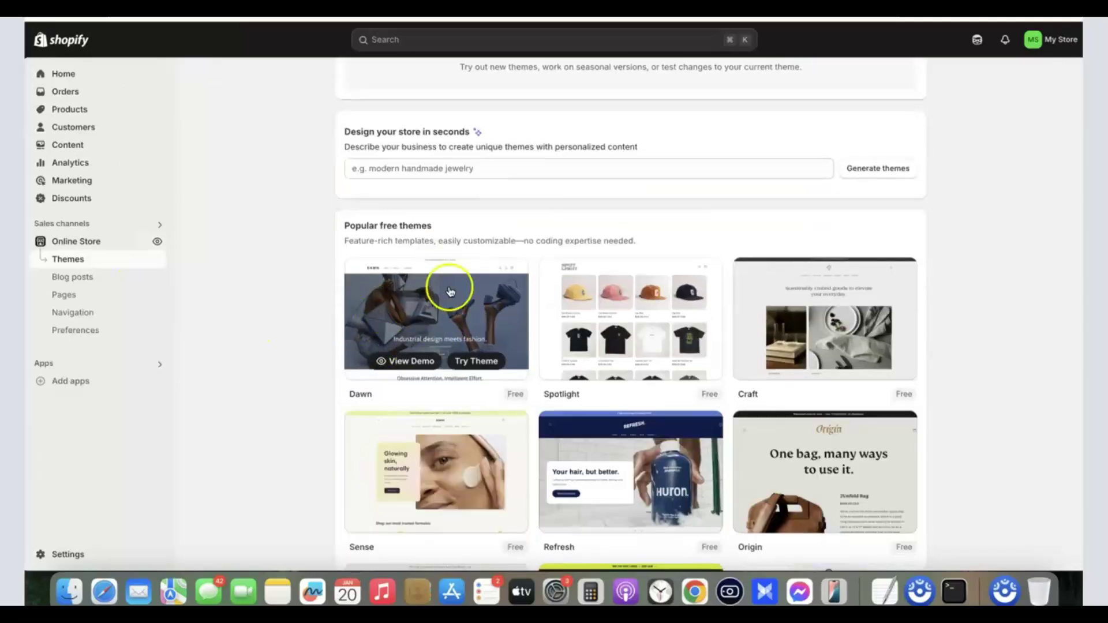
pyautogui.click(602, 305)
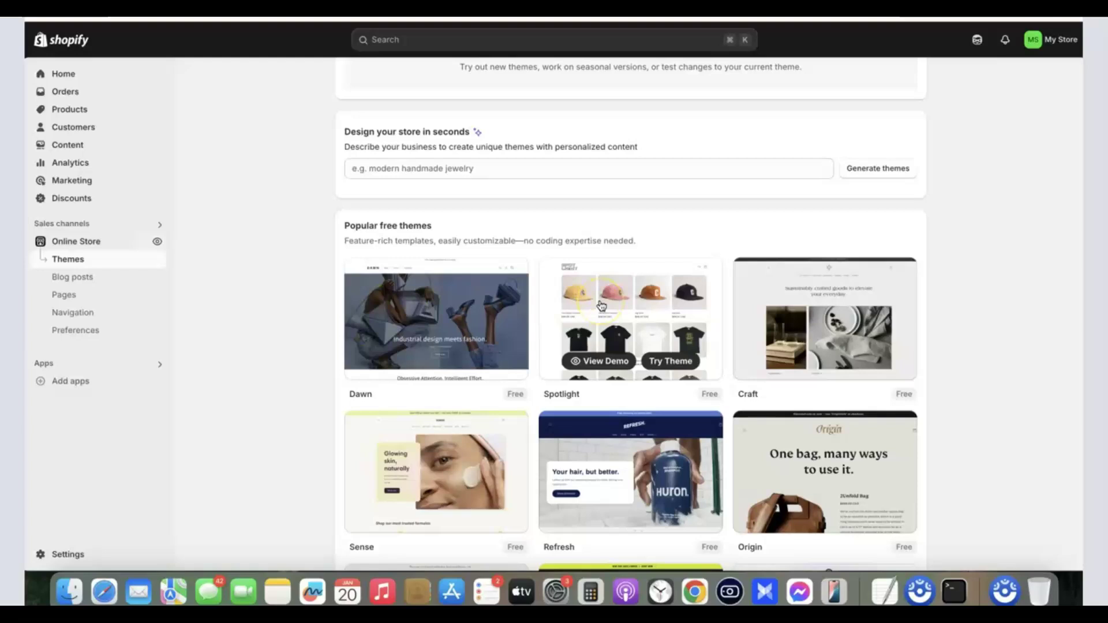
pyautogui.scroll(-5, 584, 277)
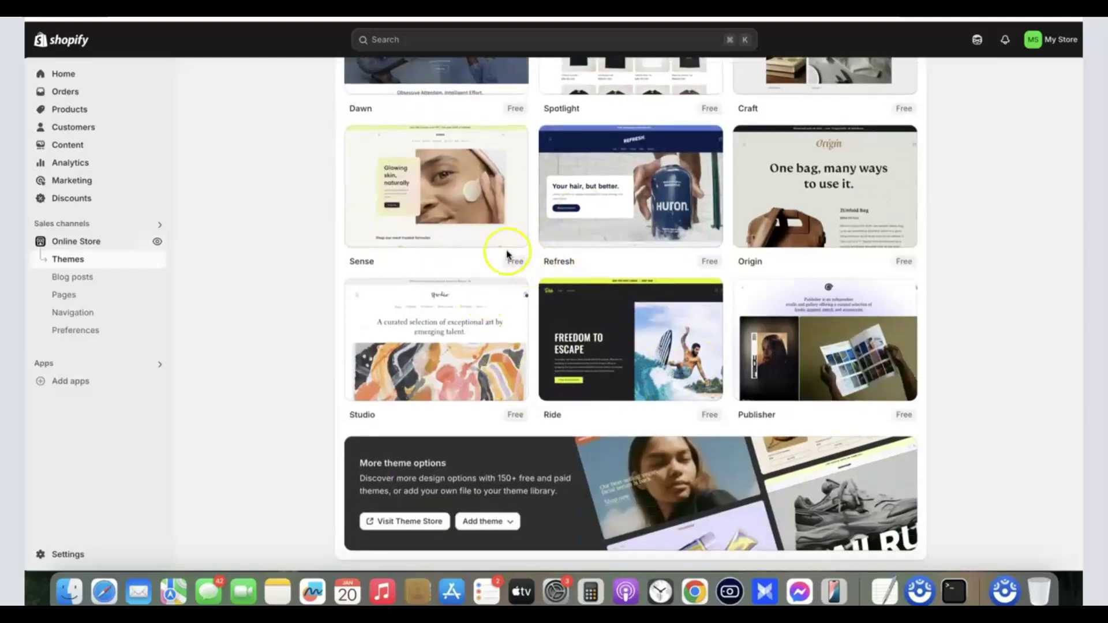
pyautogui.moveTo(634, 314)
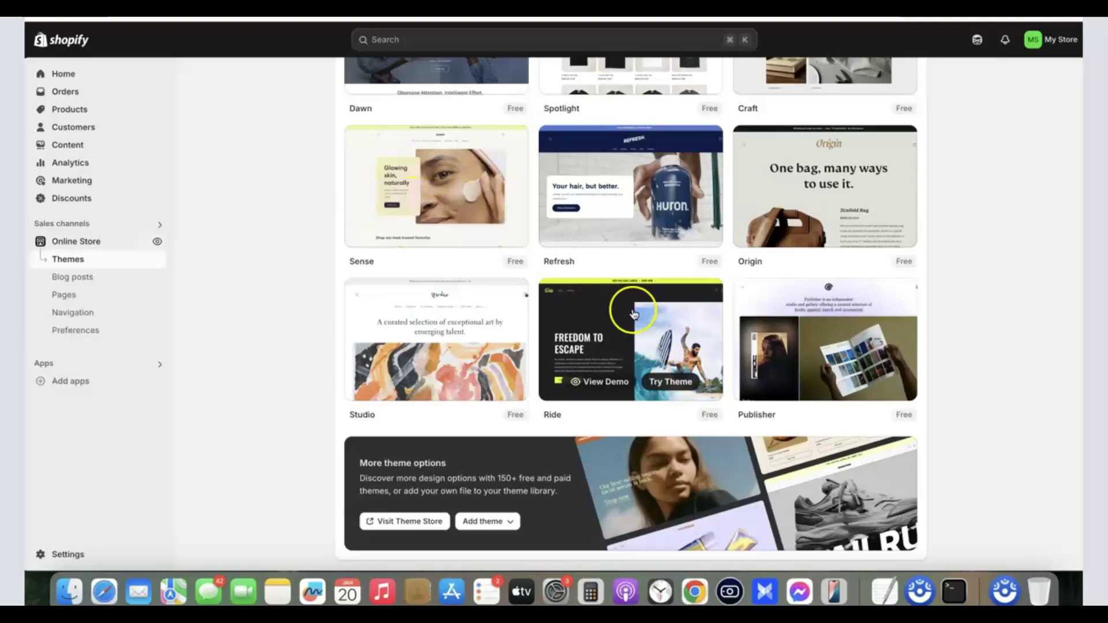
pyautogui.scroll(4, 460, 309)
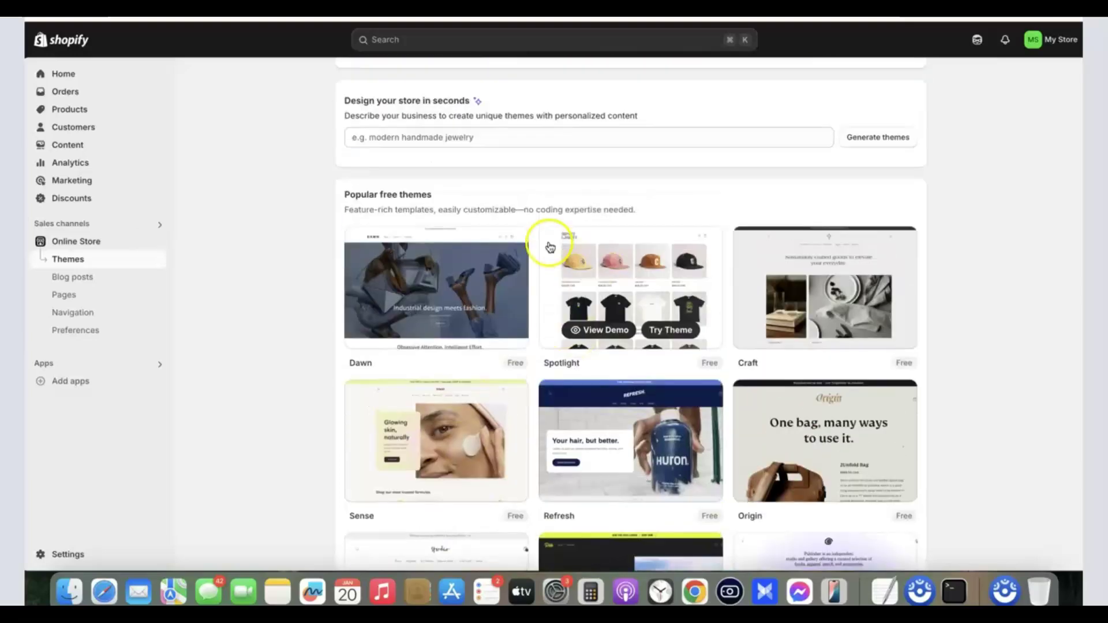
pyautogui.scroll(1, 550, 247)
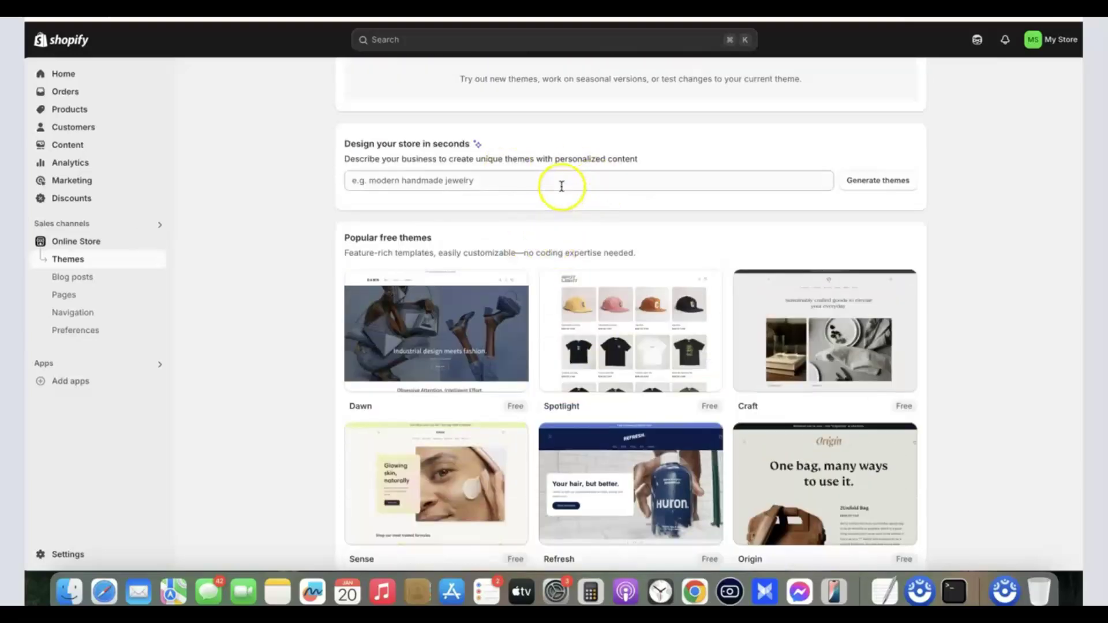
pyautogui.scroll(-2, 561, 186)
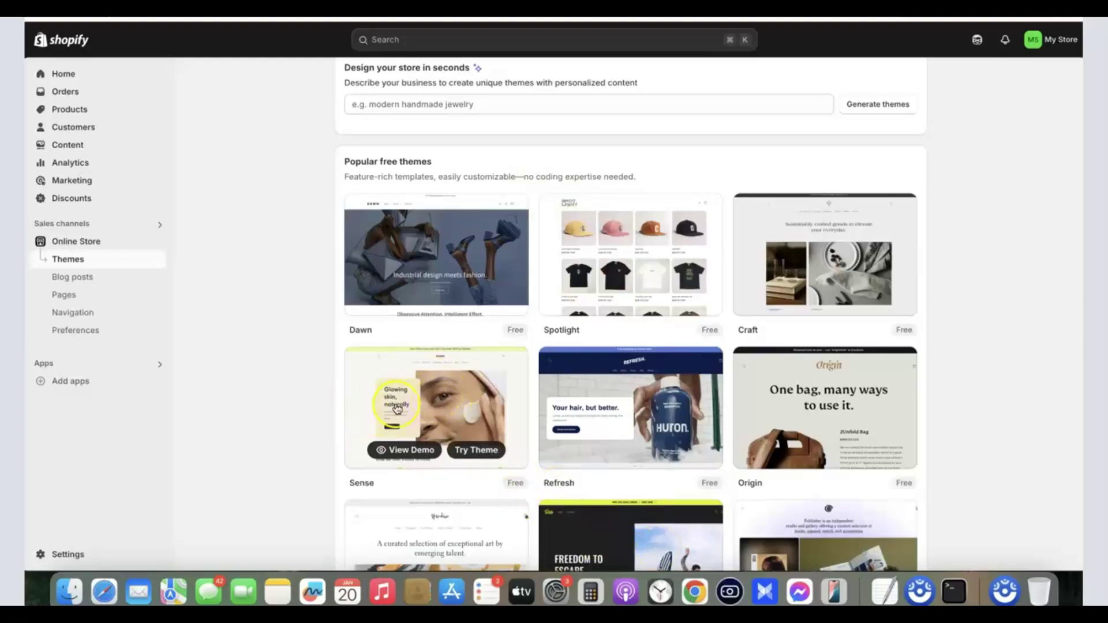
pyautogui.scroll(-4, 673, 372)
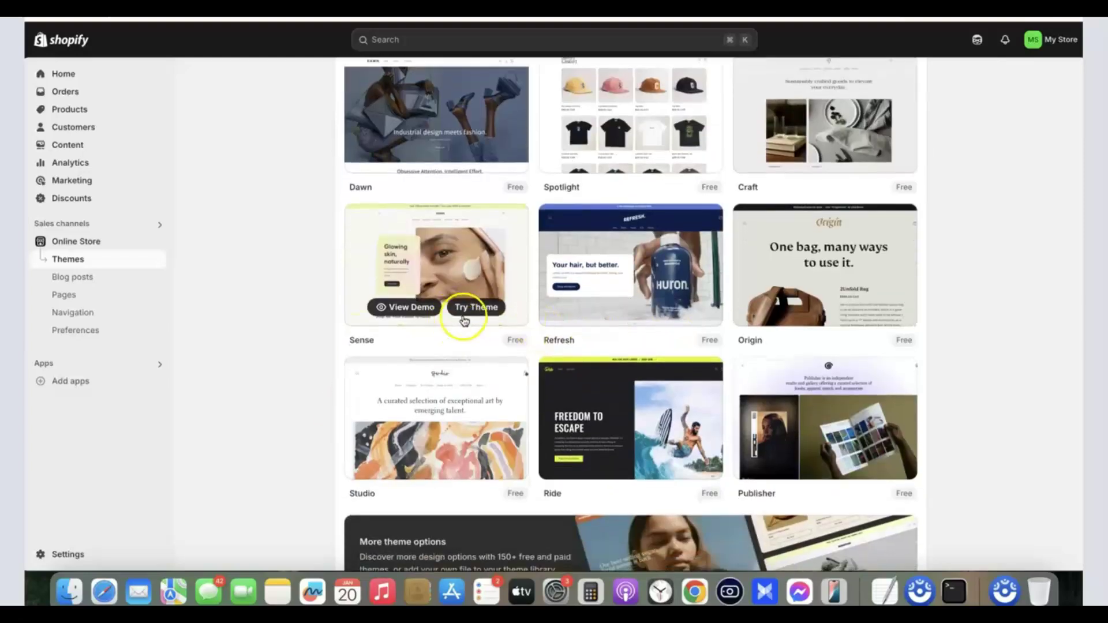
# View the Sense theme demo and try it as a draft in the theme editor
pyautogui.click(440, 271)
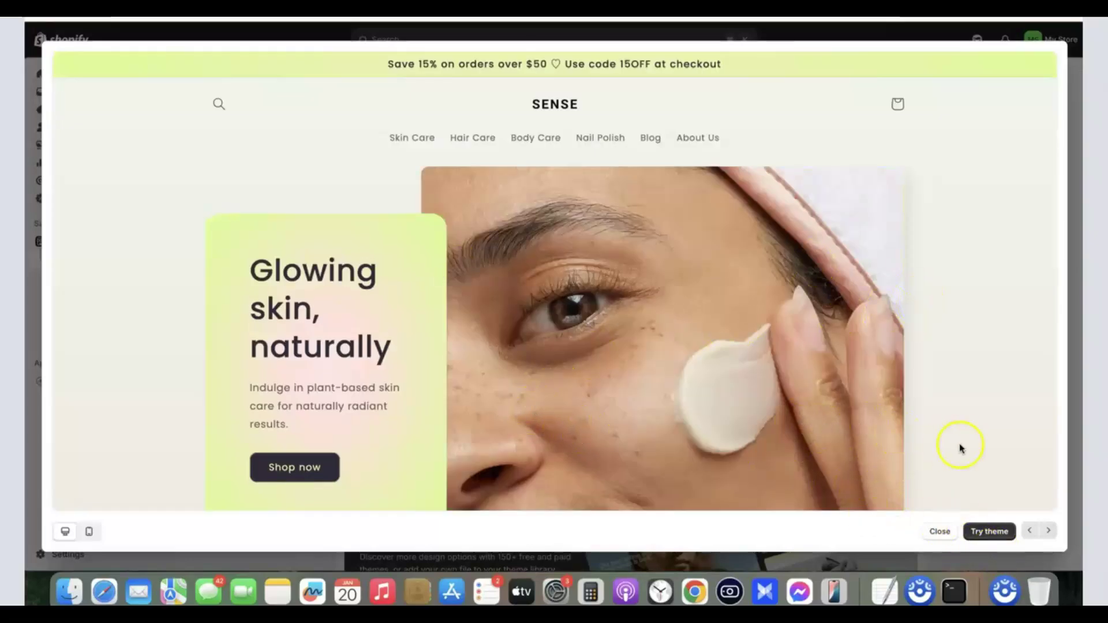
pyautogui.click(989, 531)
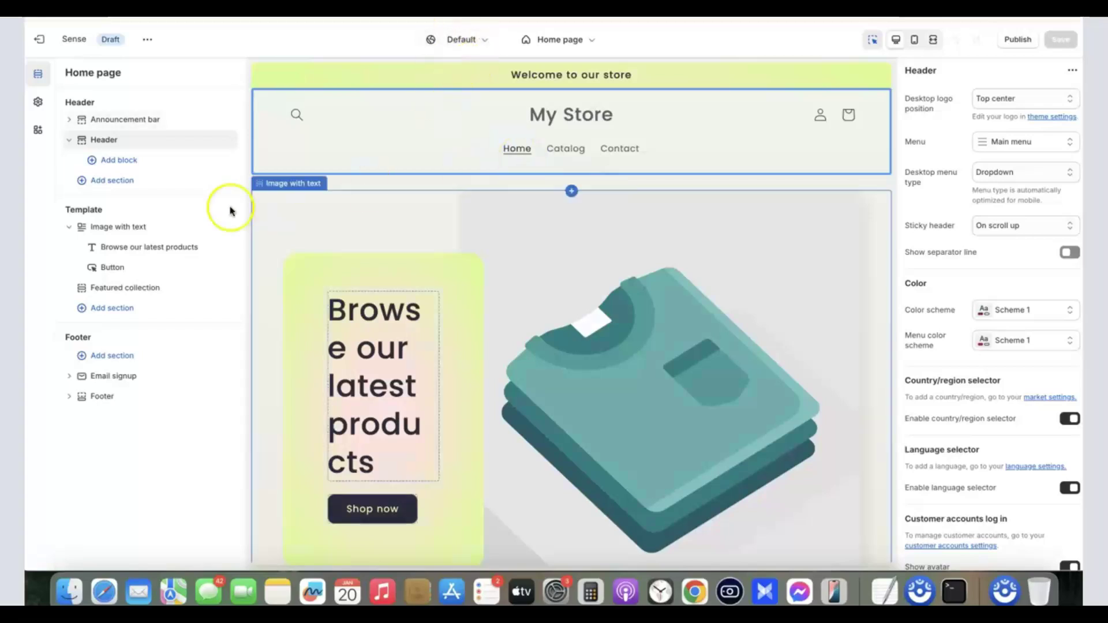
# Replace the announcement block's text with 'Get Free Shipping on All Products'
pyautogui.moveTo(96, 160); pyautogui.dragTo(100, 119)
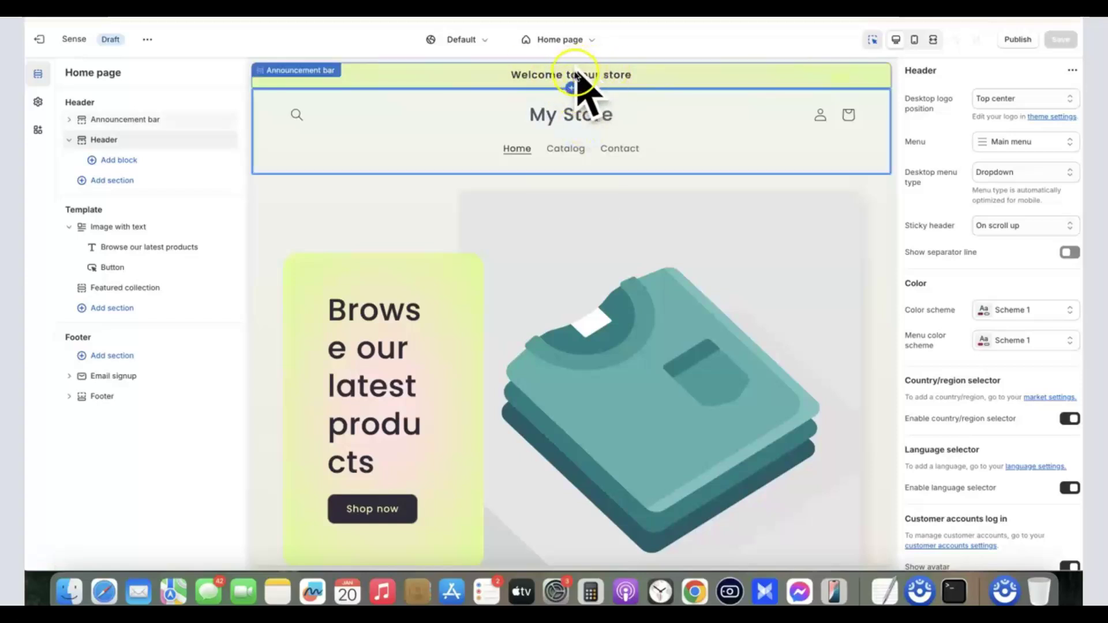
pyautogui.click(115, 118)
pyautogui.moveTo(118, 142)
pyautogui.mouseDown()
pyautogui.moveTo(138, 149)
pyautogui.moveTo(124, 141)
pyautogui.moveTo(114, 155)
pyautogui.moveTo(124, 141)
pyautogui.mouseUp()
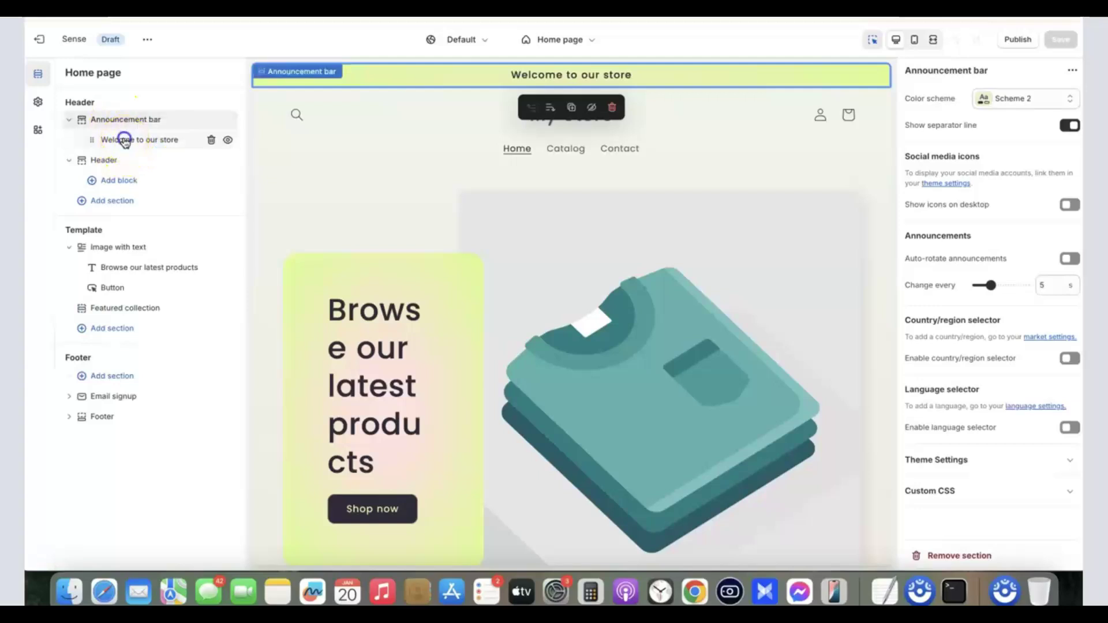
pyautogui.click(126, 142)
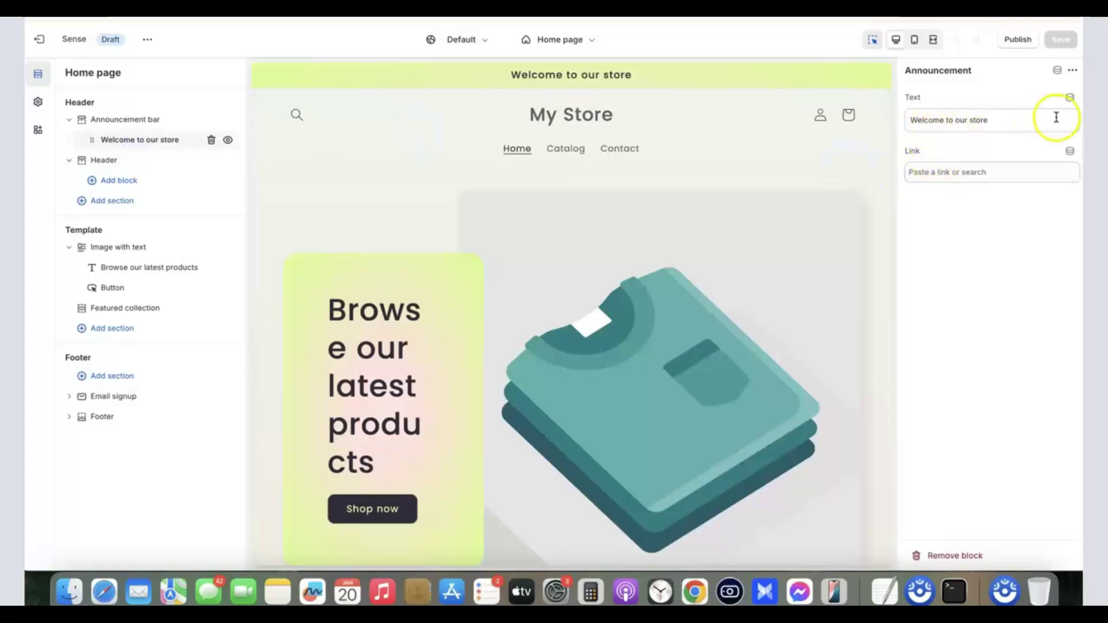
pyautogui.tripleClick(1010, 121)
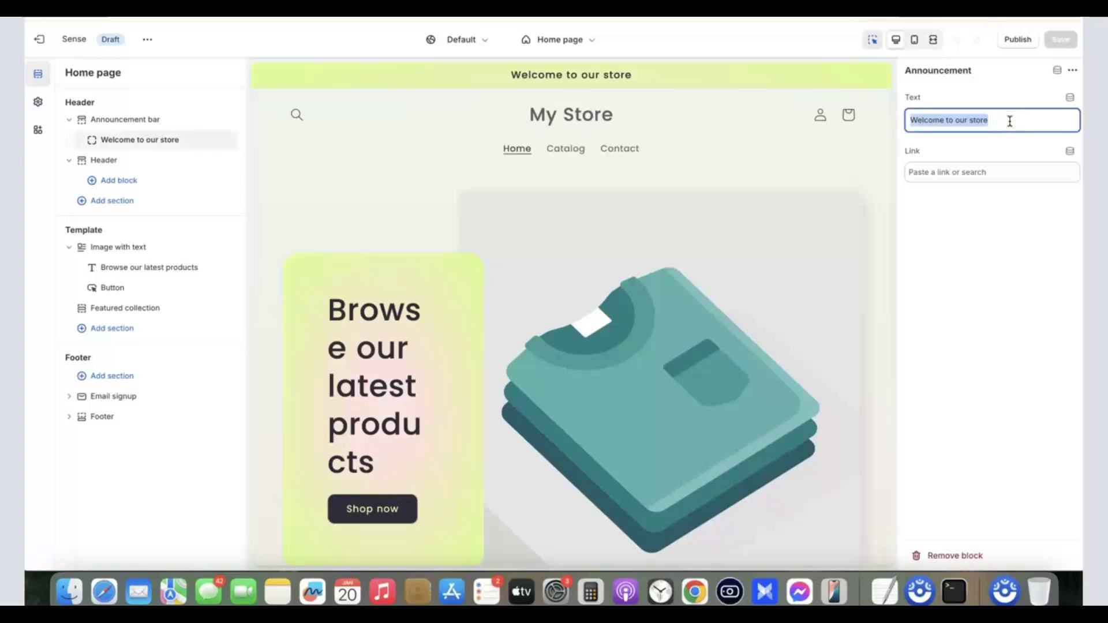
pyautogui.press('BackSpace')
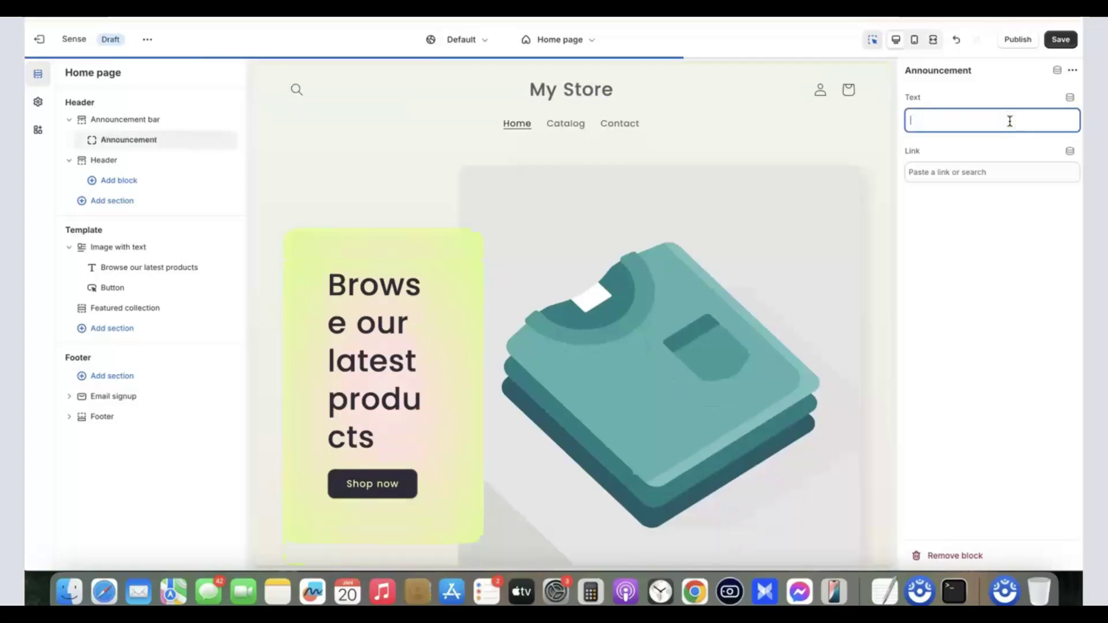
pyautogui.write('Get Free Shipping on All Products')
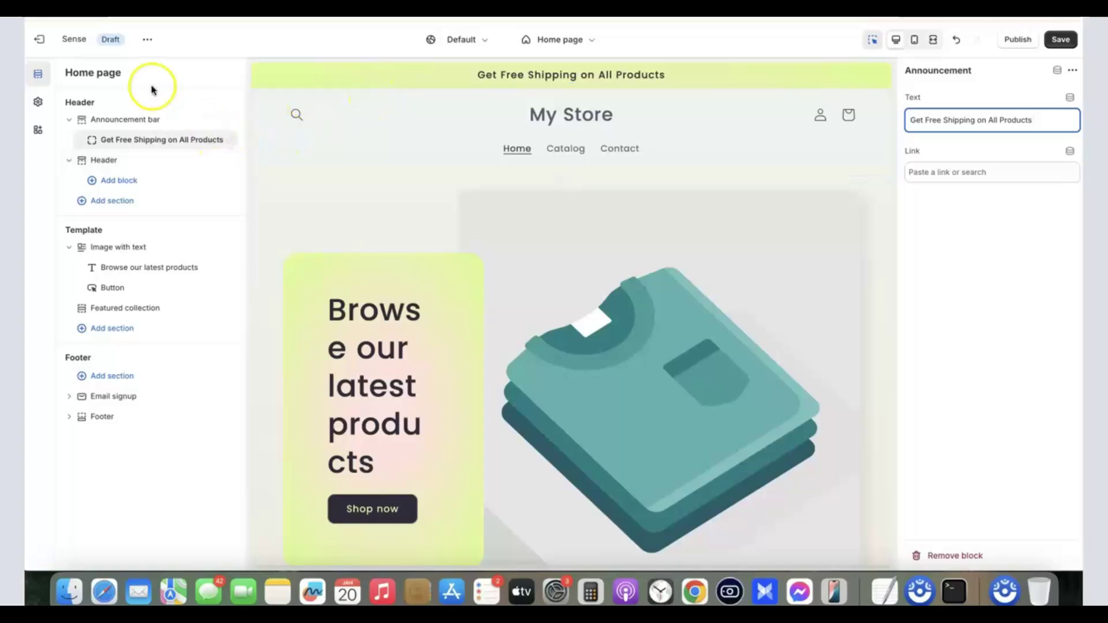
# In Theme settings, check the logo picker without choosing an image, then expand Colors
pyautogui.click(38, 102)
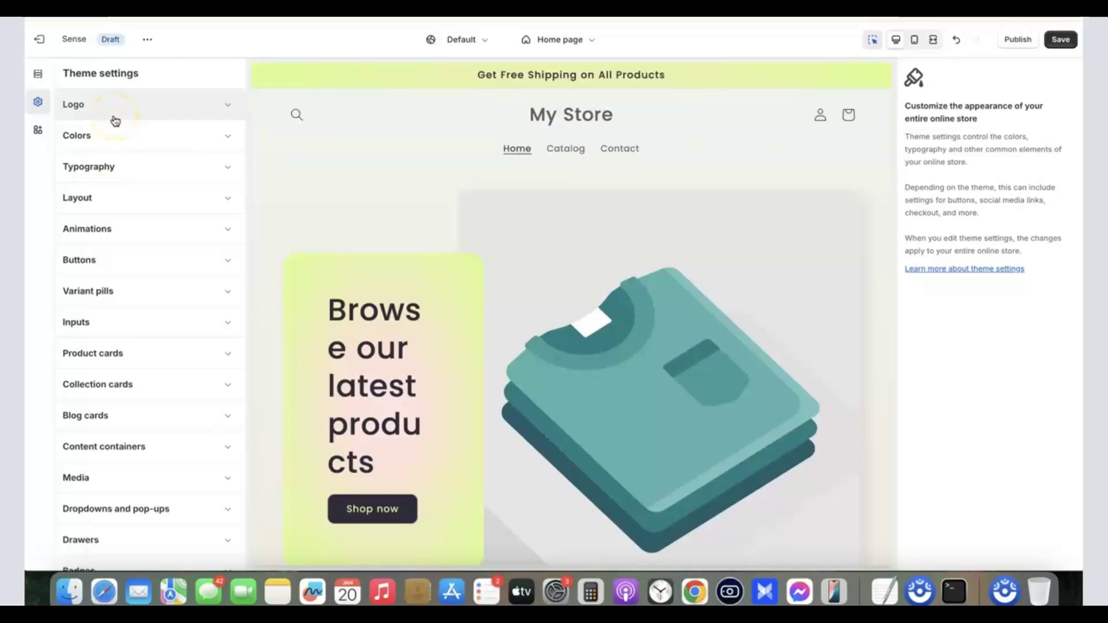
pyautogui.click(89, 111)
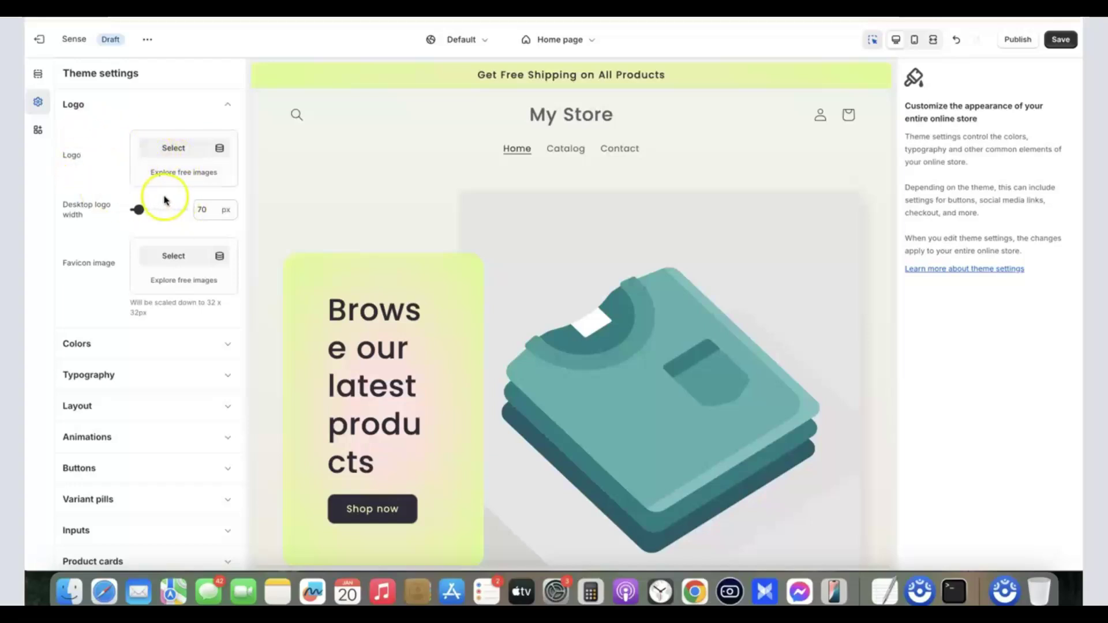
pyautogui.click(173, 148)
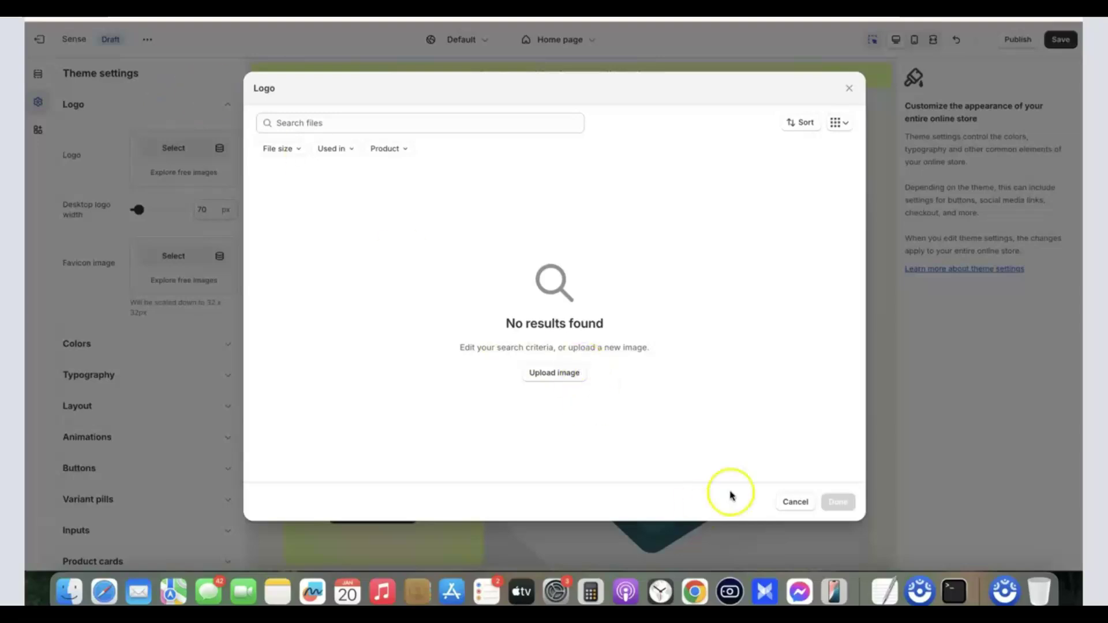
pyautogui.click(795, 501)
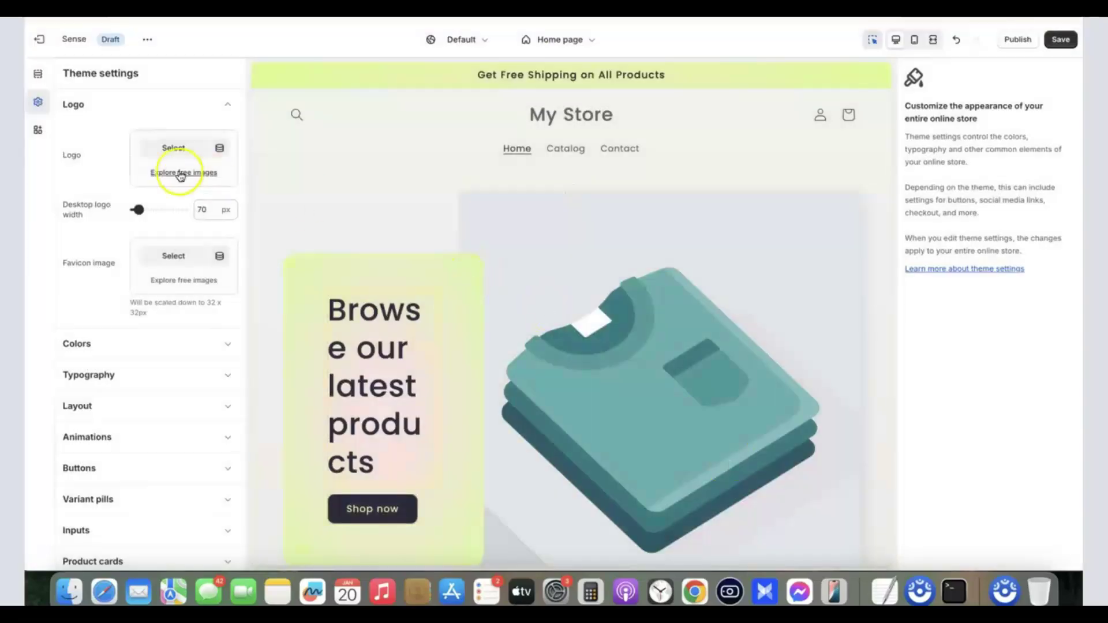
pyautogui.click(37, 101)
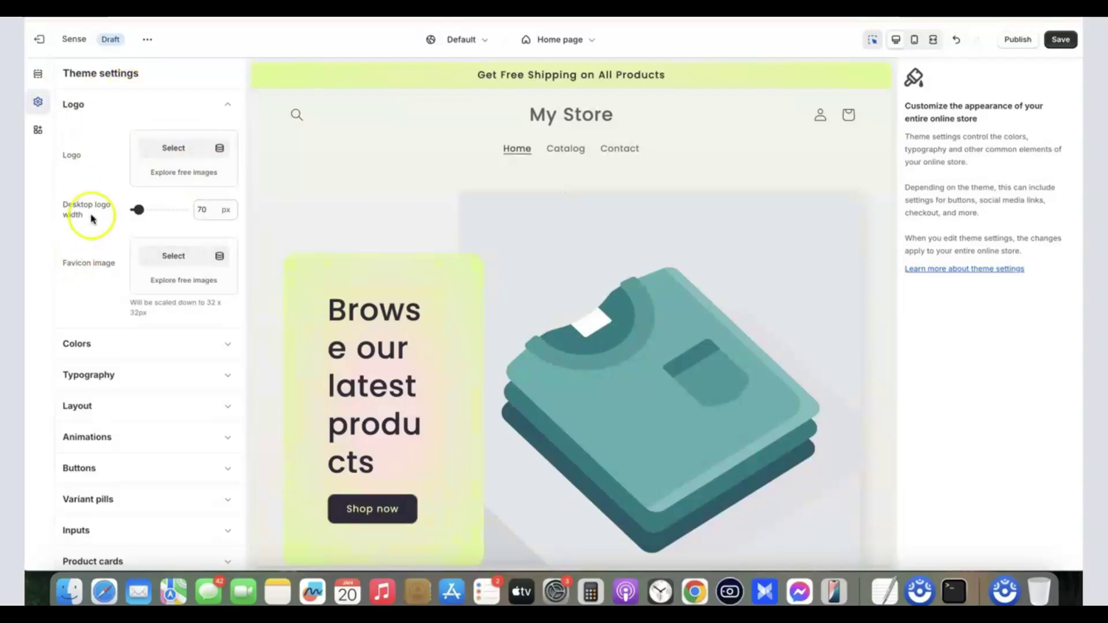
pyautogui.scroll(-3, 92, 214)
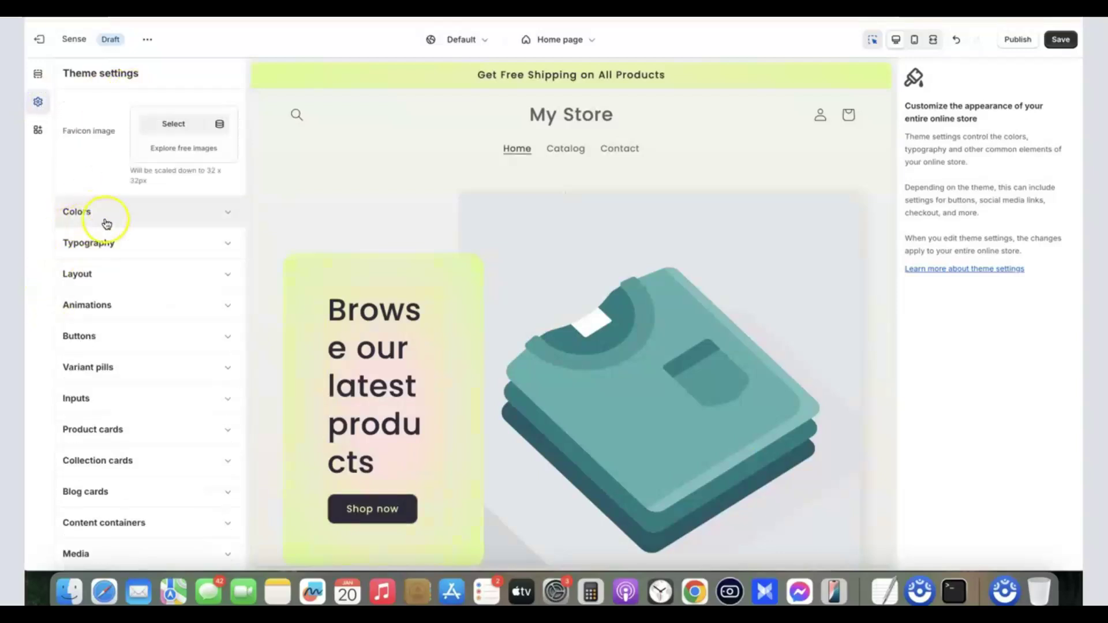
pyautogui.click(198, 217)
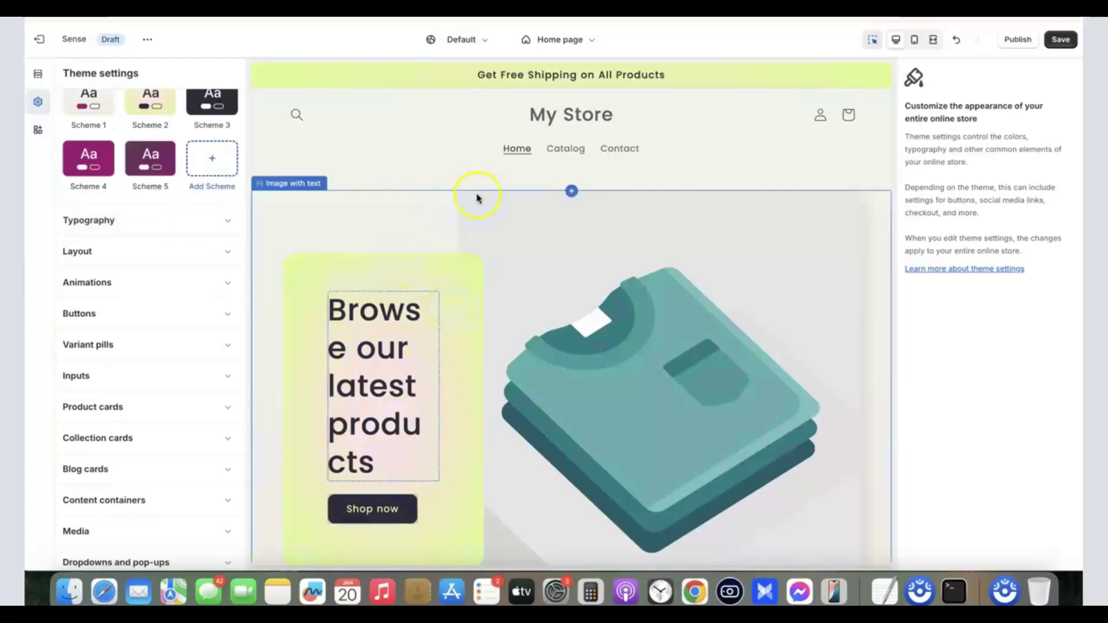
# Check the footer in the preview, then select the Scheme 1 tile for editing
pyautogui.scroll(-12, 412, 269)
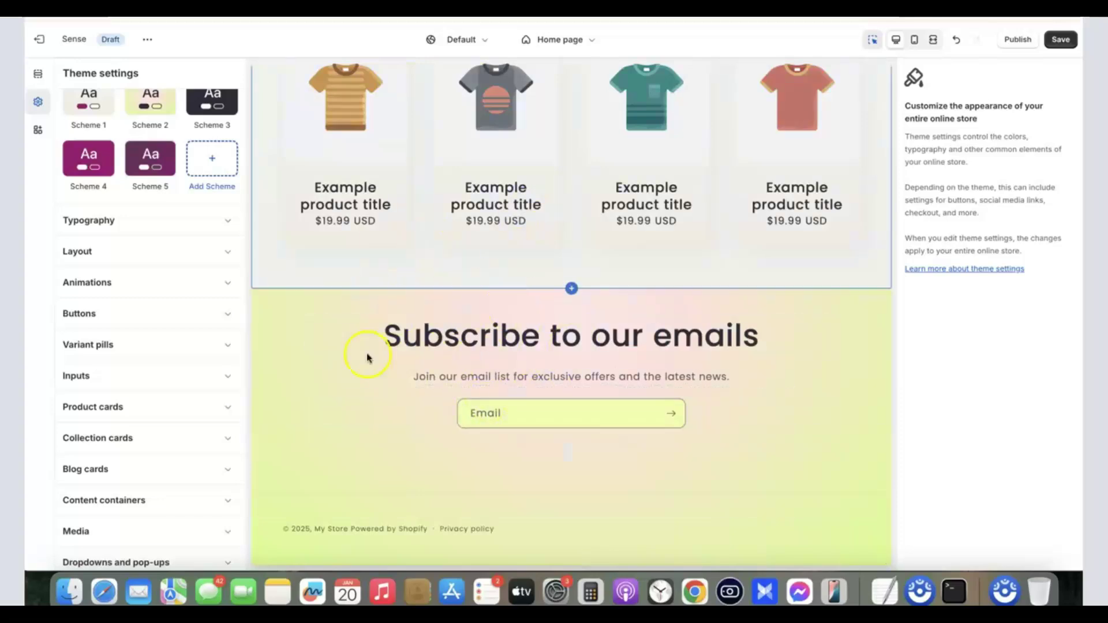
pyautogui.scroll(3, 113, 153)
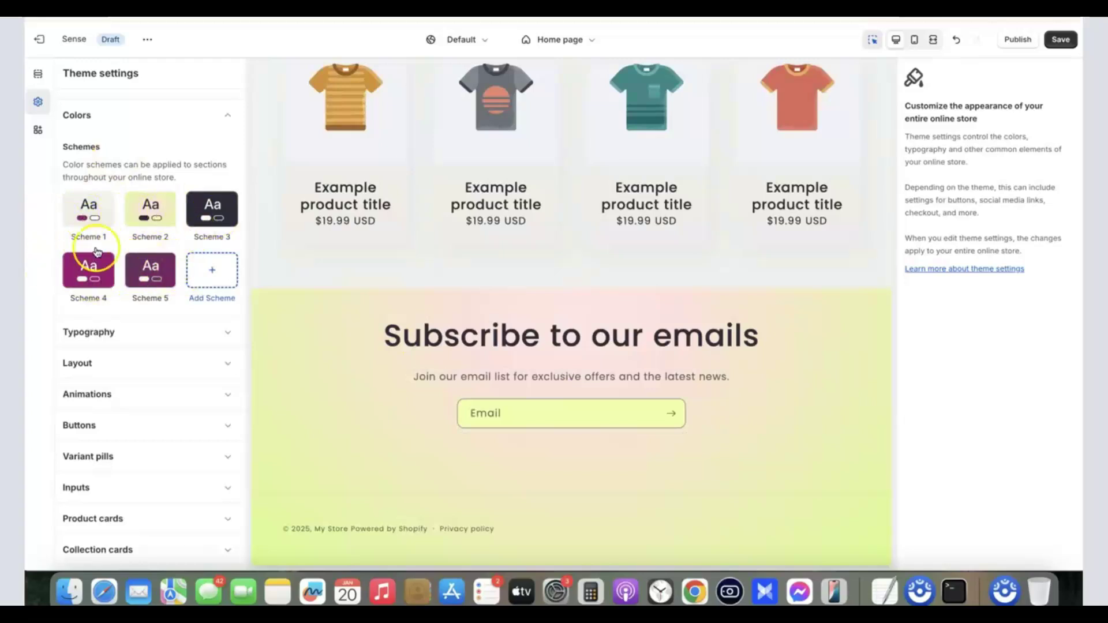
pyautogui.click(90, 210)
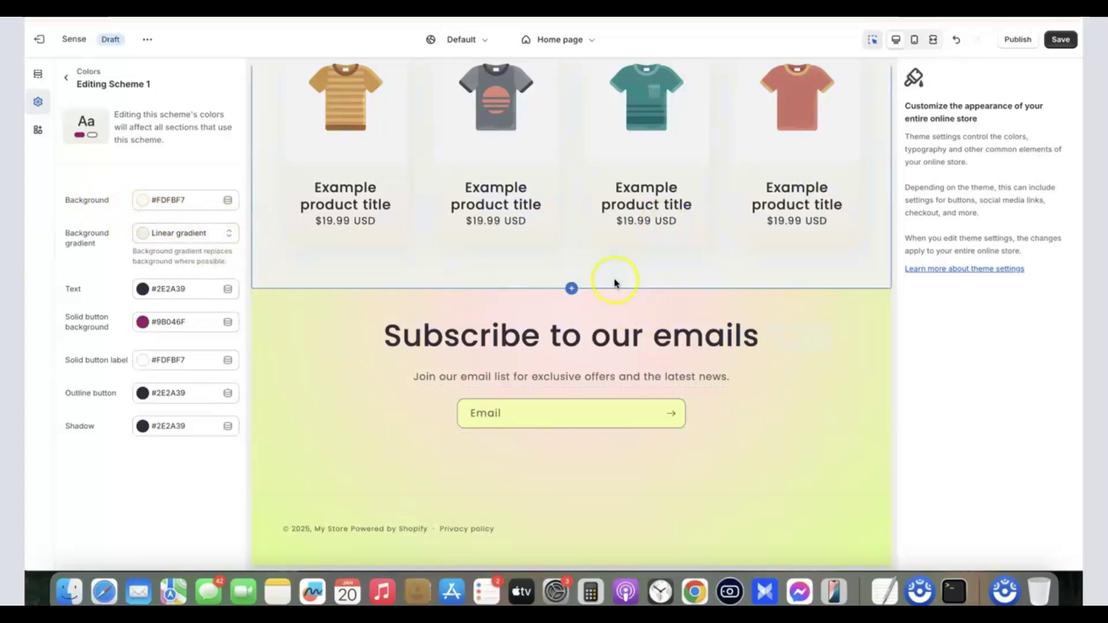
# Use Remove gradient on Scheme 1's Linear gradient background, then go back to Theme settings
pyautogui.click(145, 238)
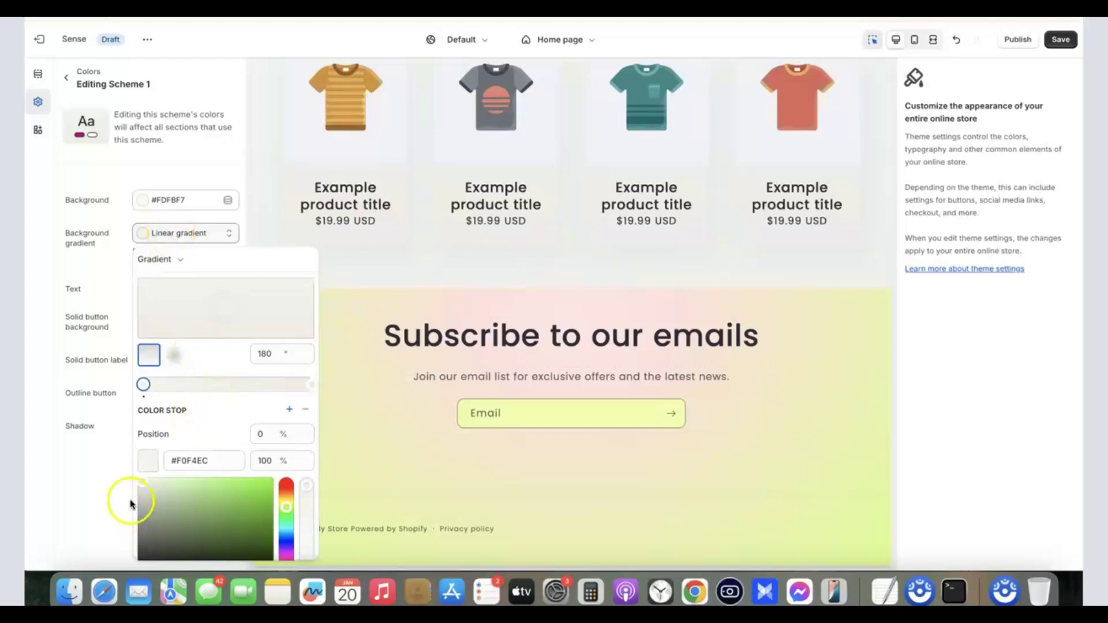
pyautogui.moveTo(152, 495); pyautogui.dragTo(161, 537)
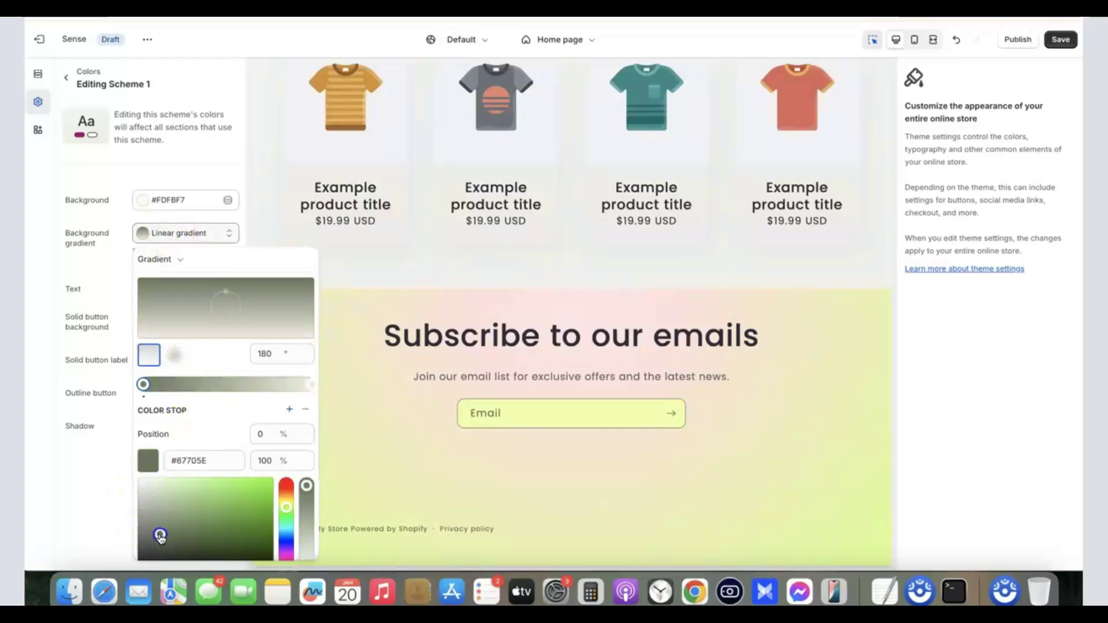
pyautogui.scroll(-5, 255, 495)
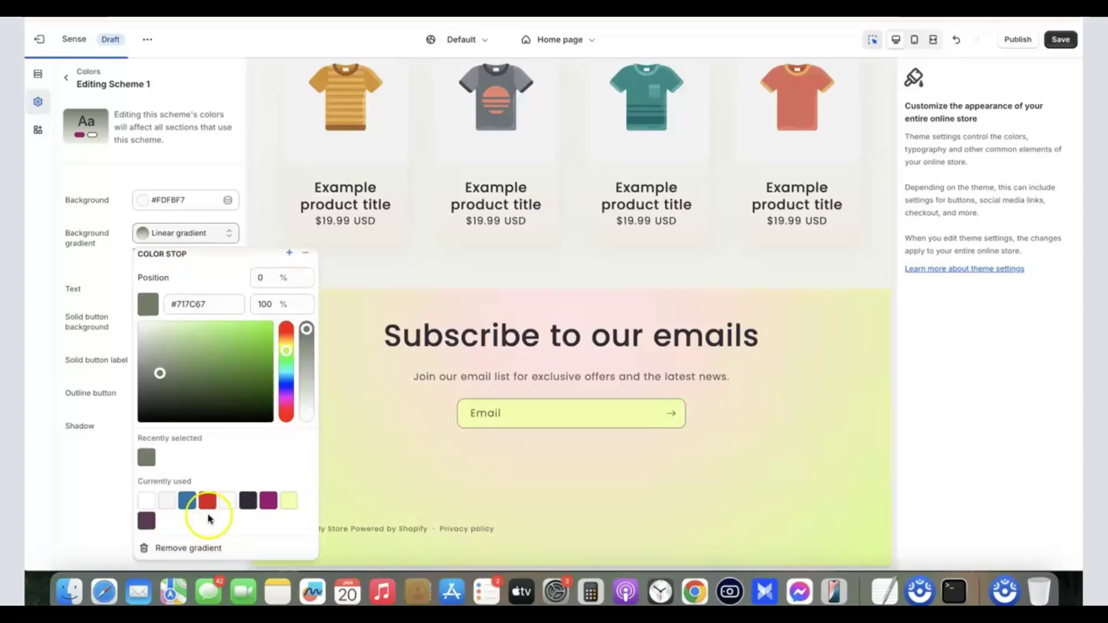
pyautogui.click(192, 550)
pyautogui.click(184, 548)
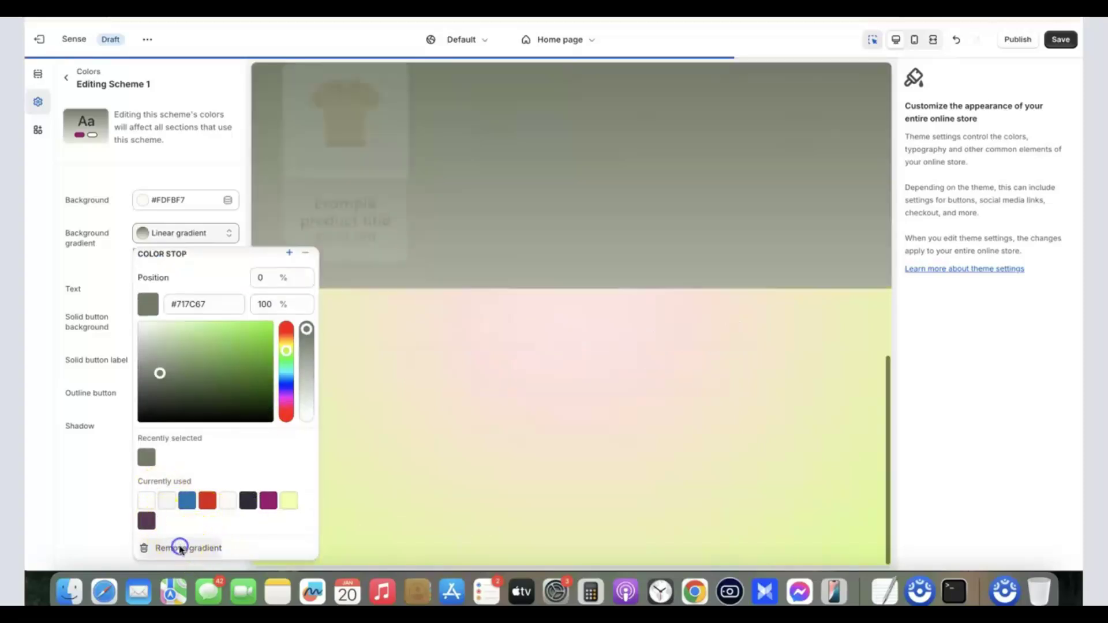
pyautogui.click(200, 474)
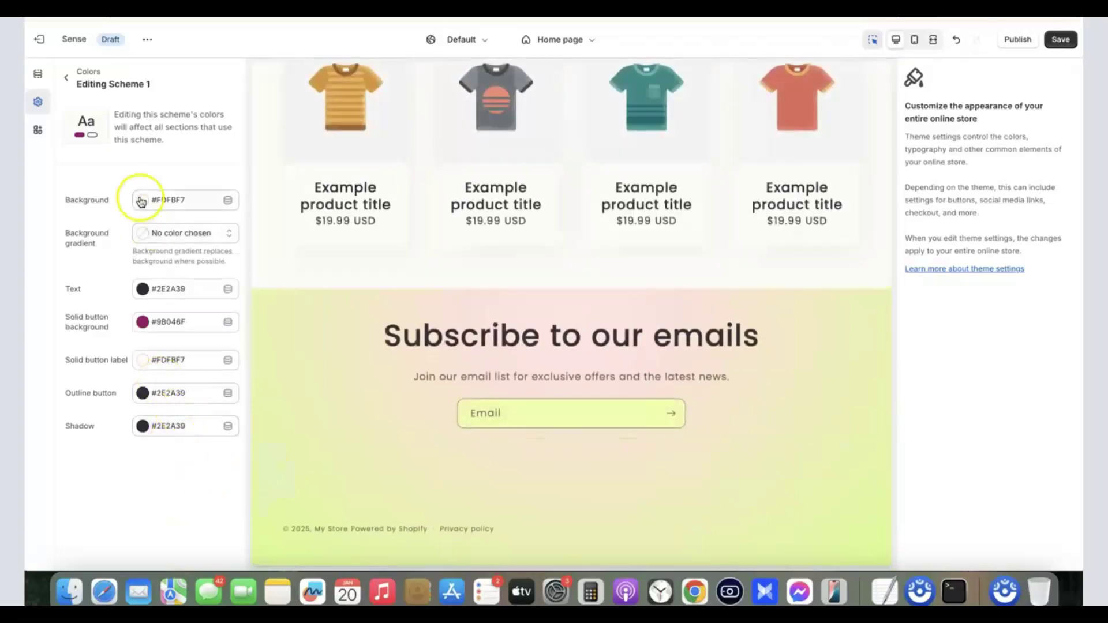
pyautogui.click(66, 79)
pyautogui.scroll(-2, 110, 161)
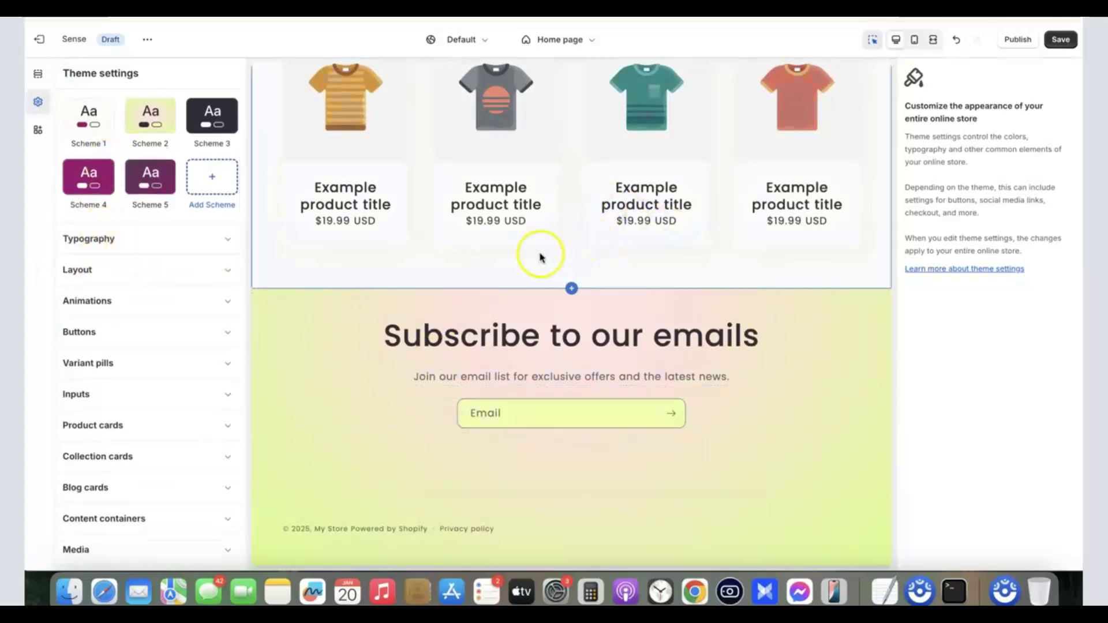
pyautogui.scroll(4, 589, 206)
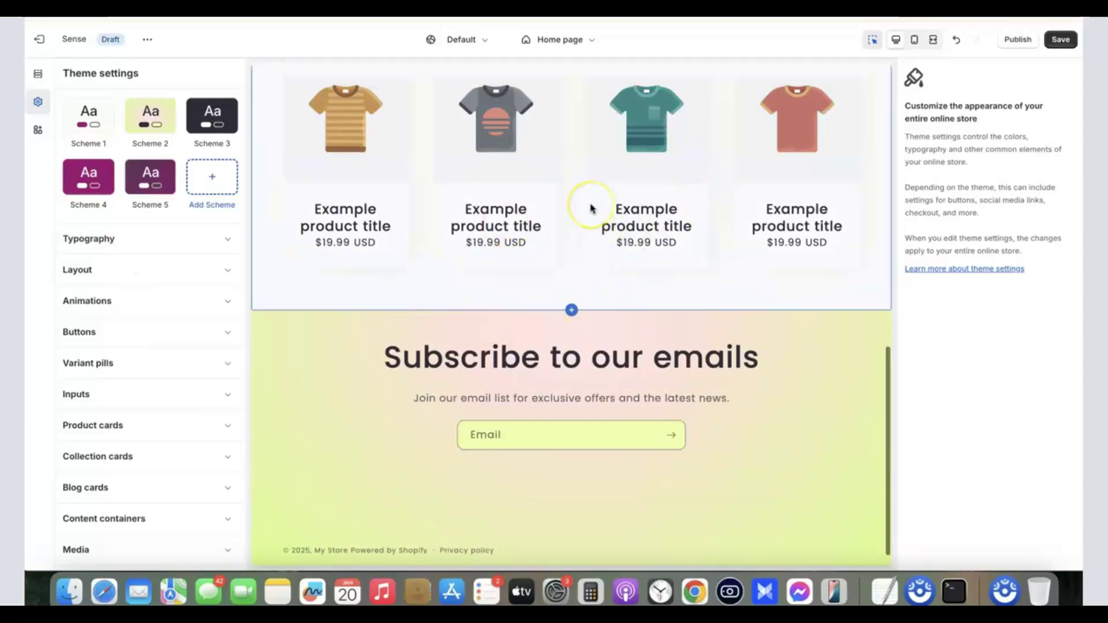
pyautogui.scroll(5, 589, 208)
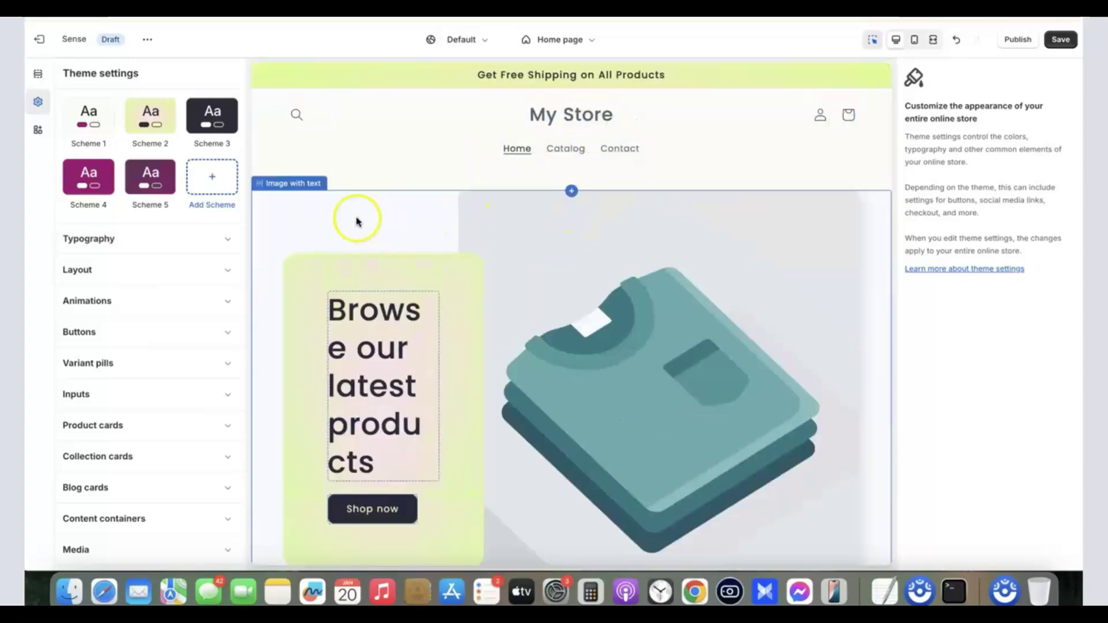
pyautogui.scroll(-2, 156, 263)
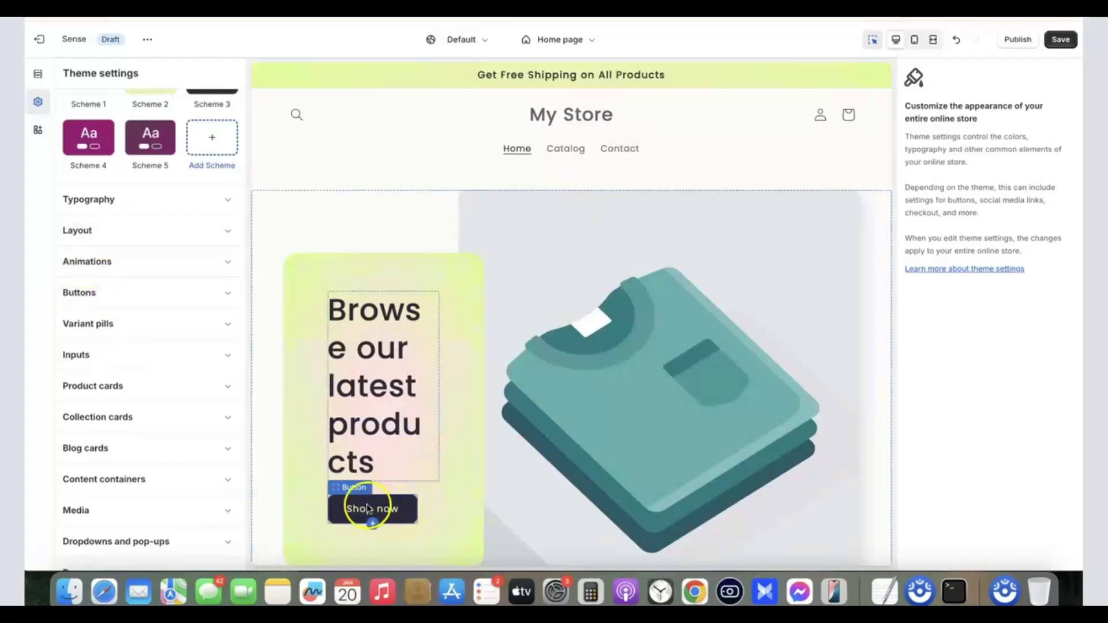
pyautogui.scroll(-5, 375, 479)
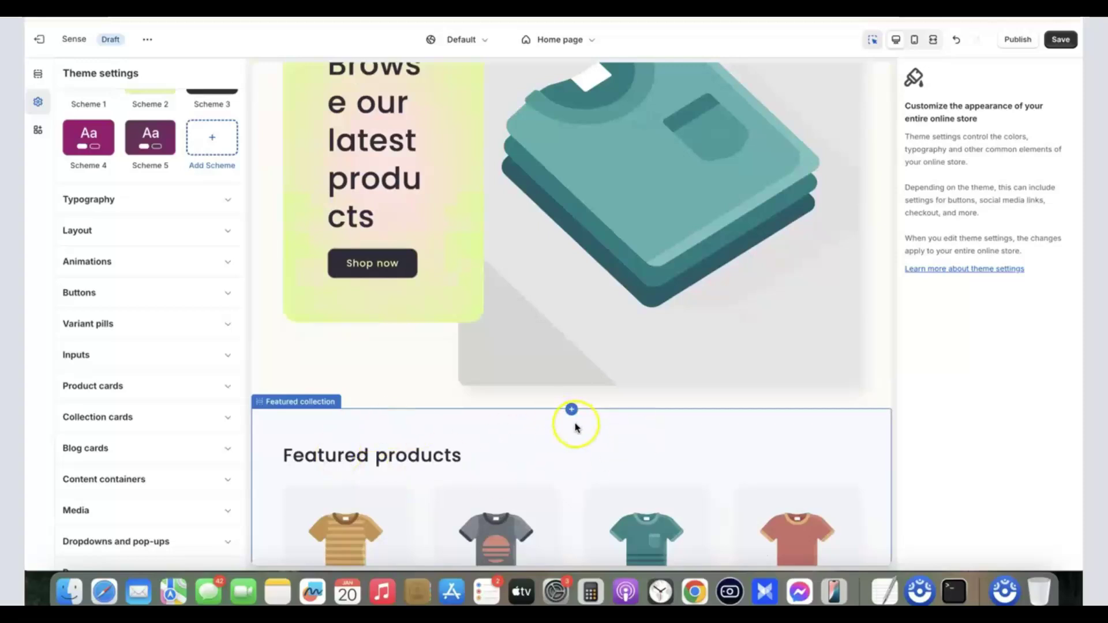
pyautogui.scroll(-4, 575, 425)
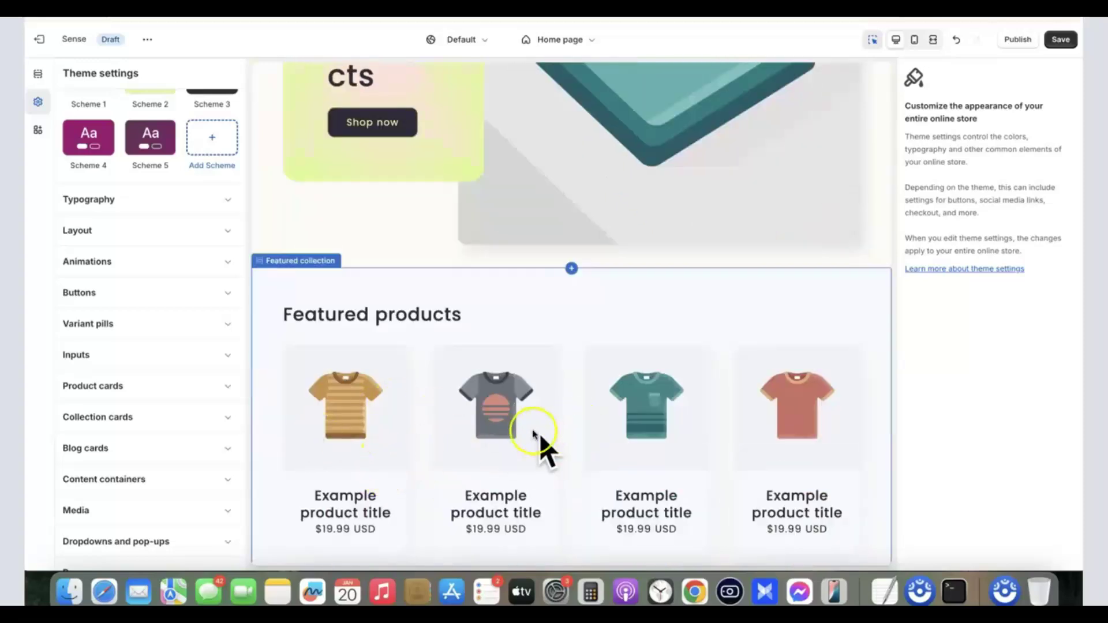
pyautogui.click(228, 292)
pyautogui.scroll(-6, 156, 300)
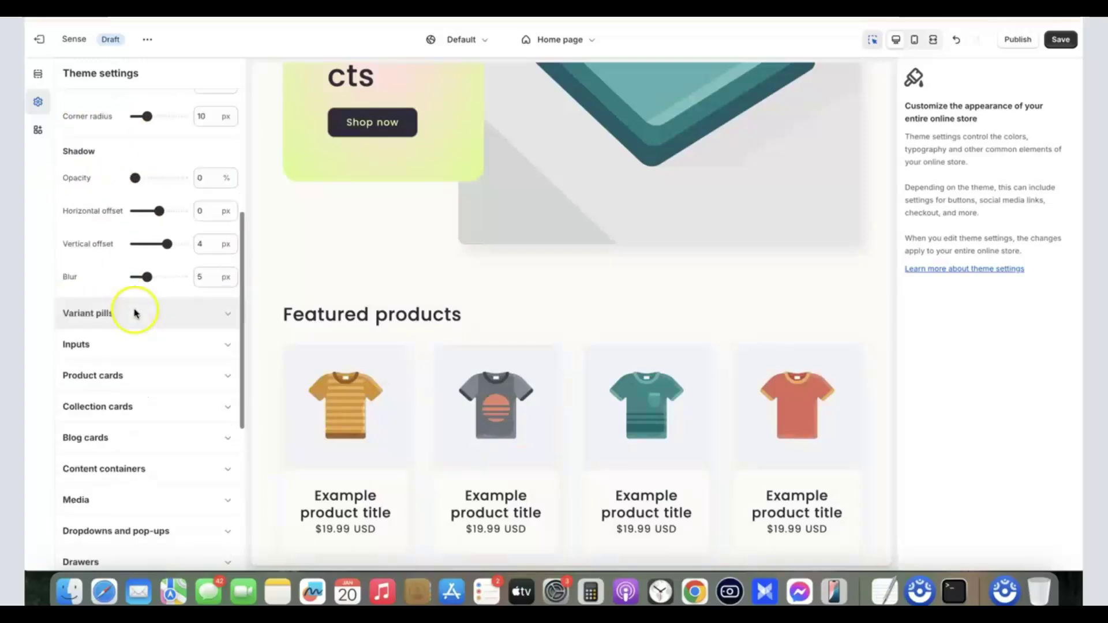
pyautogui.scroll(10, 136, 314)
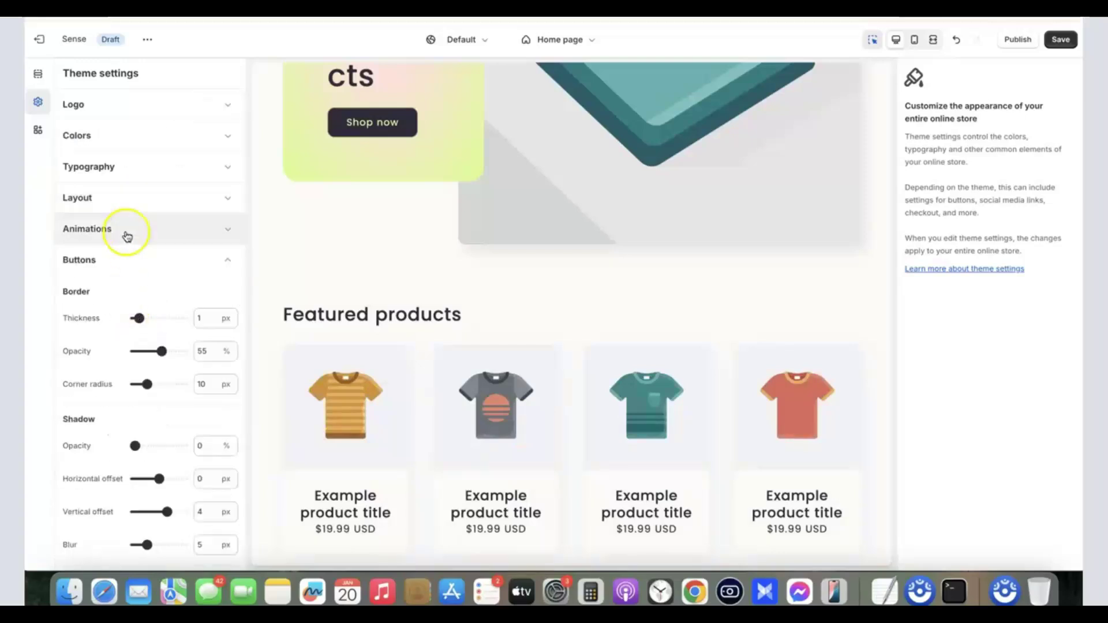
pyautogui.click(223, 266)
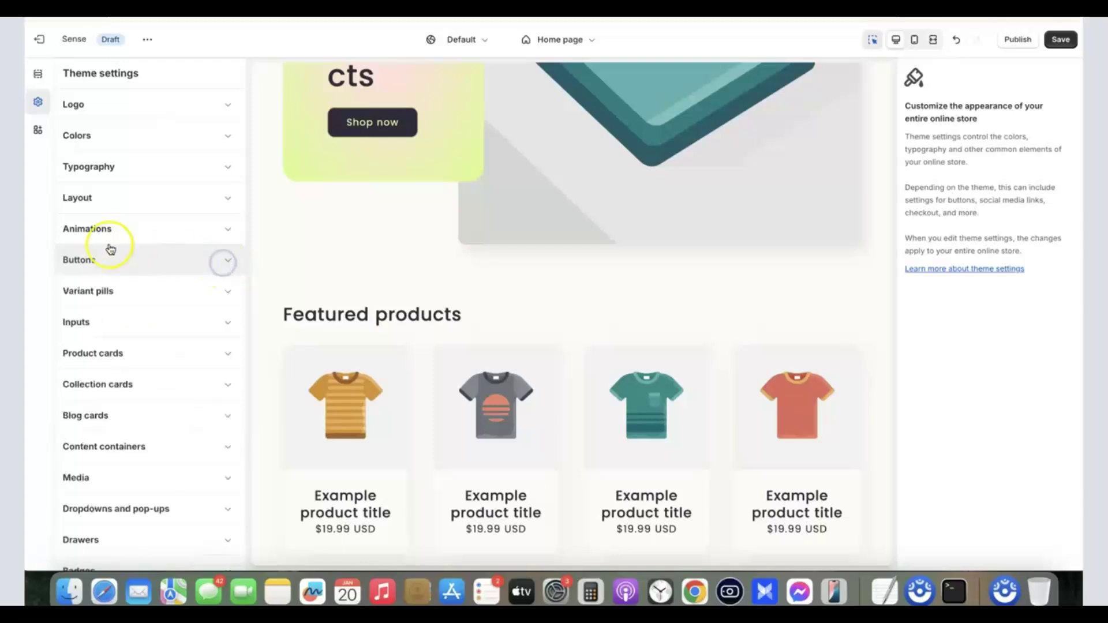
pyautogui.scroll(-2, 131, 258)
pyautogui.scroll(-4, 197, 245)
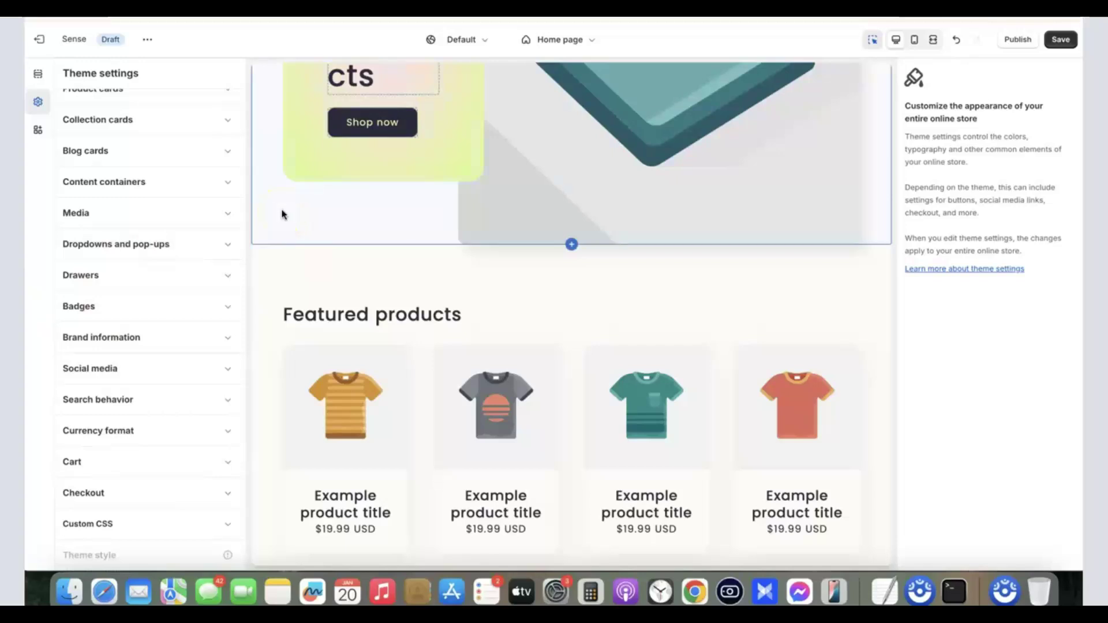
pyautogui.scroll(7, 281, 214)
pyautogui.click(276, 185)
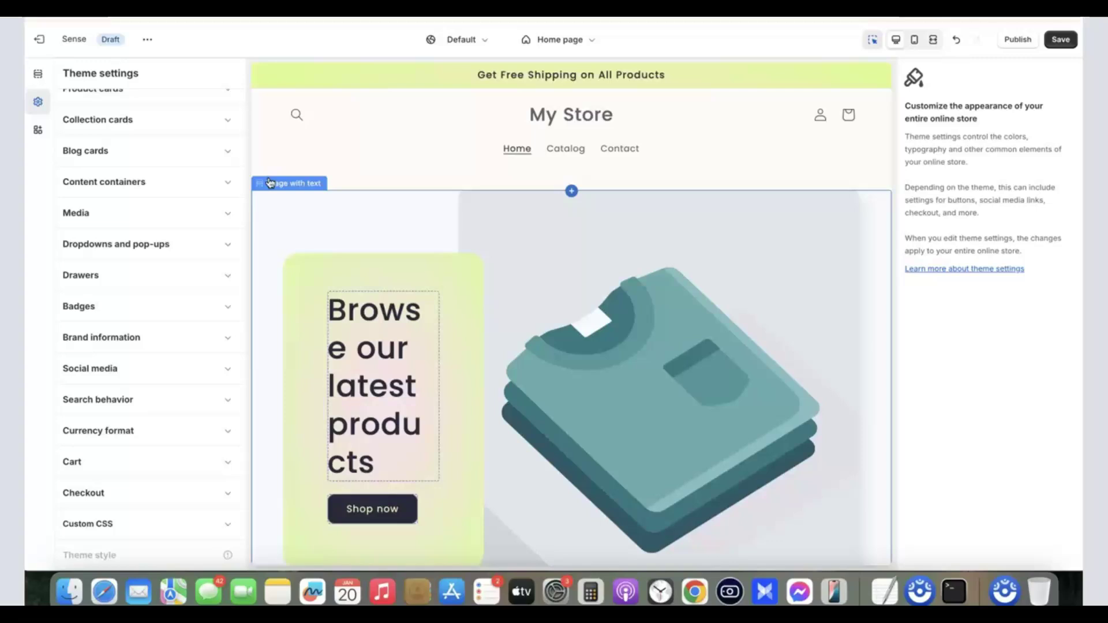
pyautogui.click(38, 39)
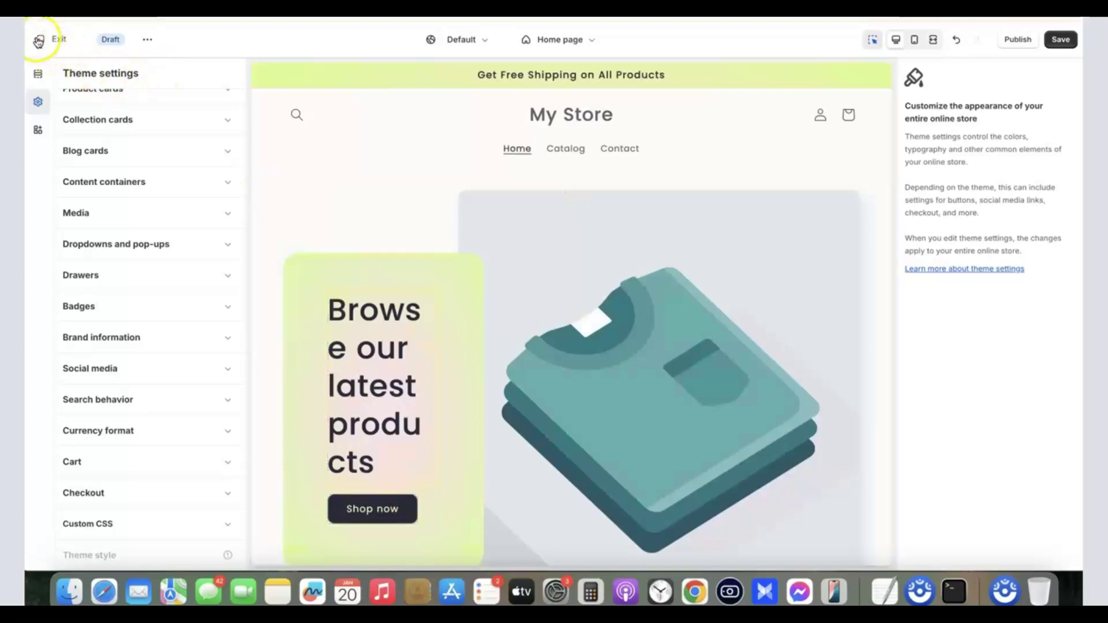
# Discard the unsaved theme edits and go to the Shopify App Store home page
pyautogui.click(689, 327)
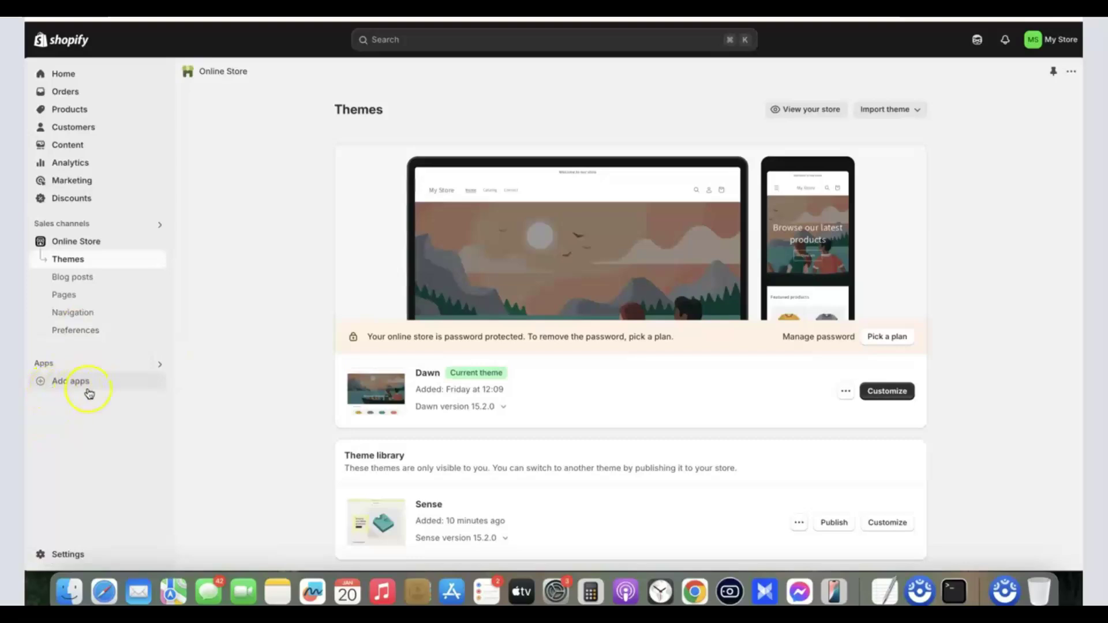
pyautogui.click(69, 382)
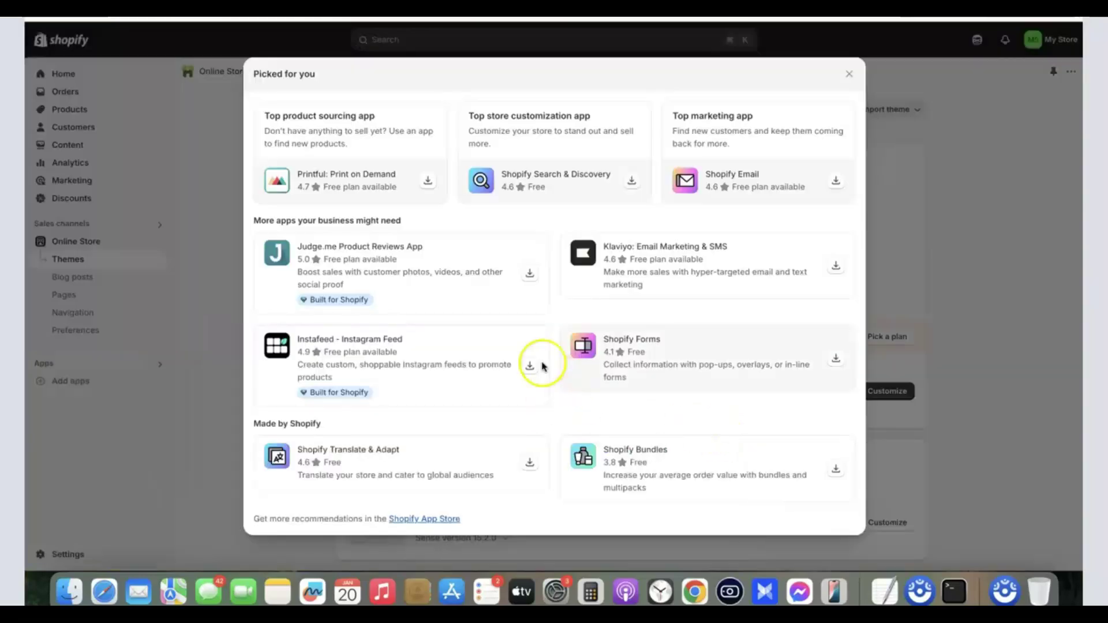
pyautogui.click(421, 520)
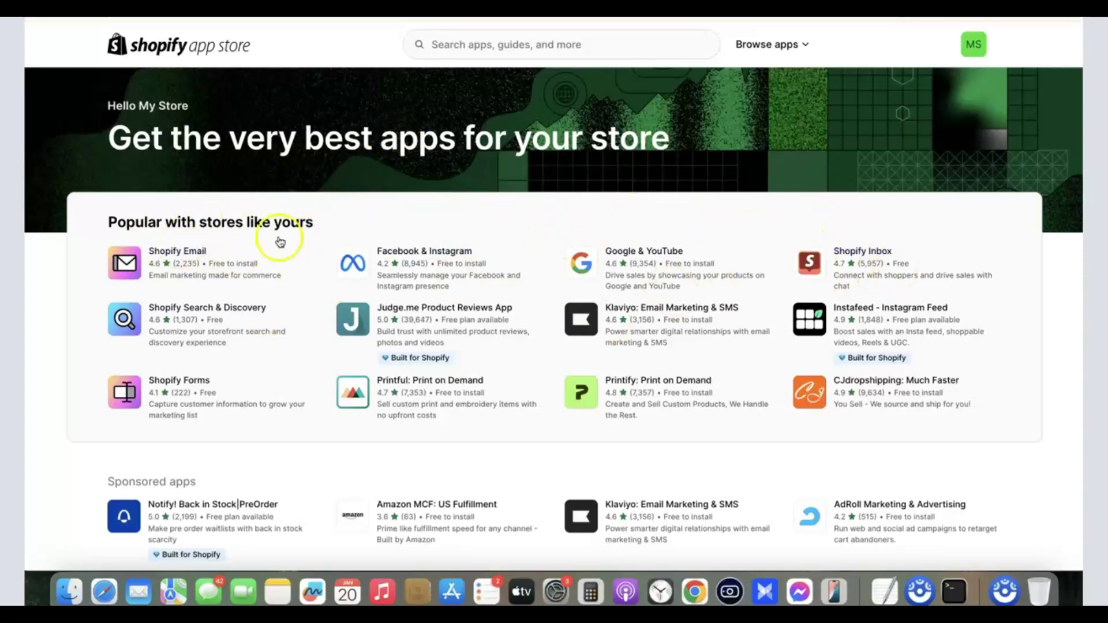
# Search the App Store for 'Dser' and open the DSers-AliExpress Dropshipping listing
pyautogui.scroll(-6, 639, 325)
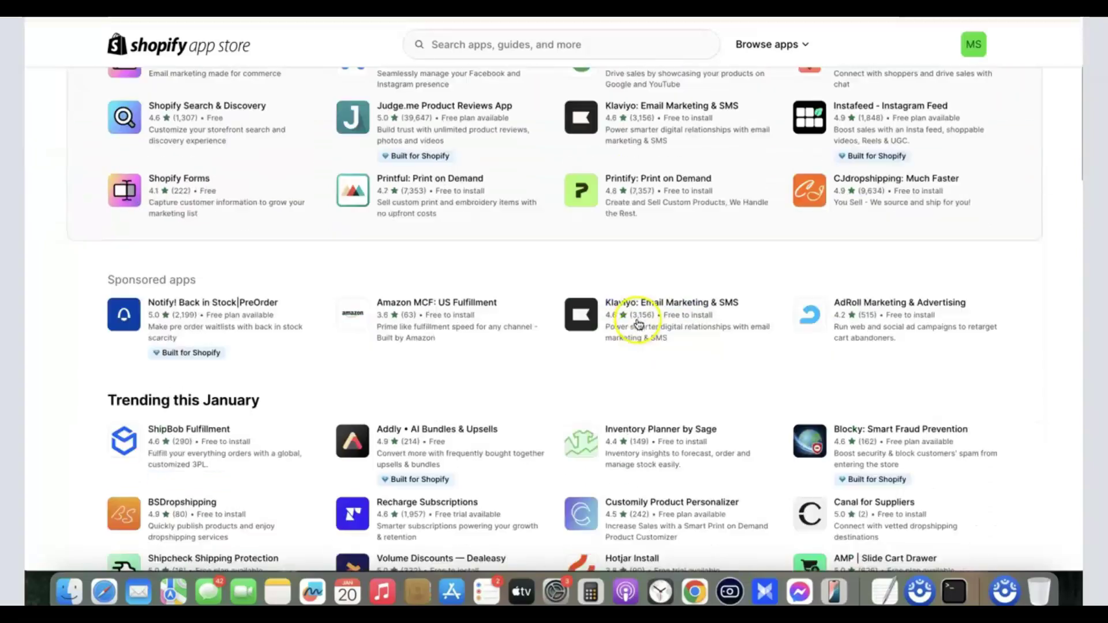
pyautogui.scroll(6, 639, 325)
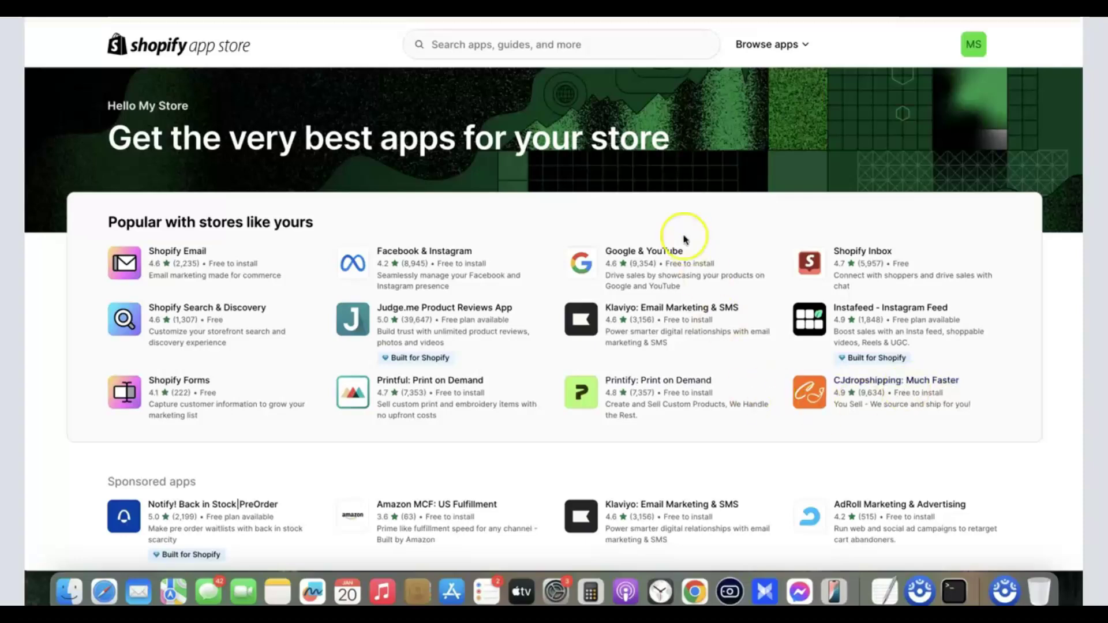
pyautogui.click(519, 45)
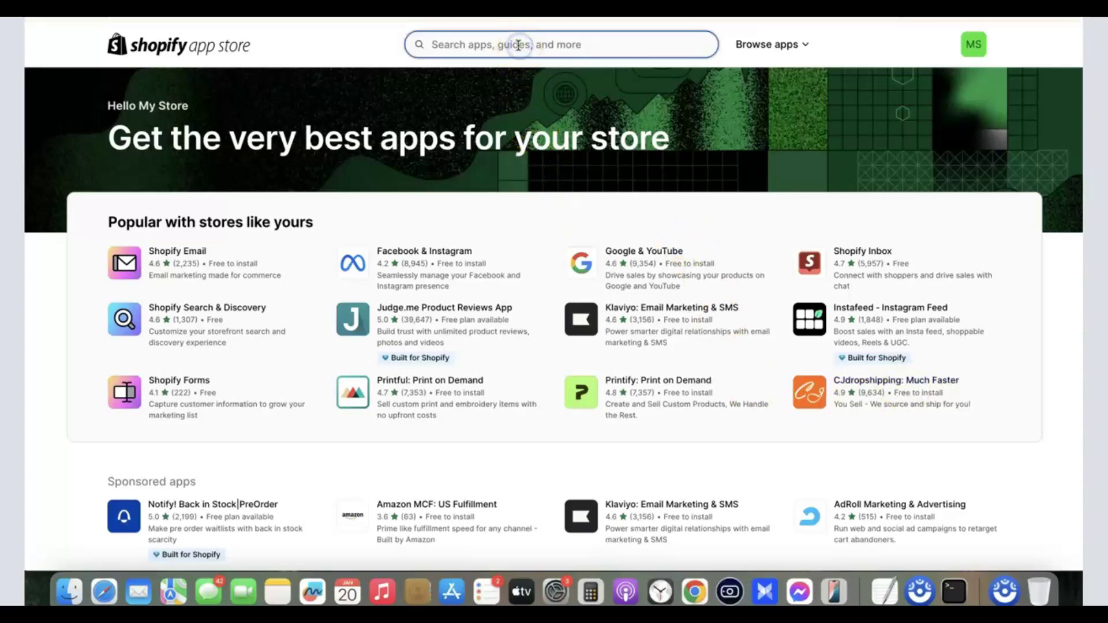
pyautogui.write('Dser')
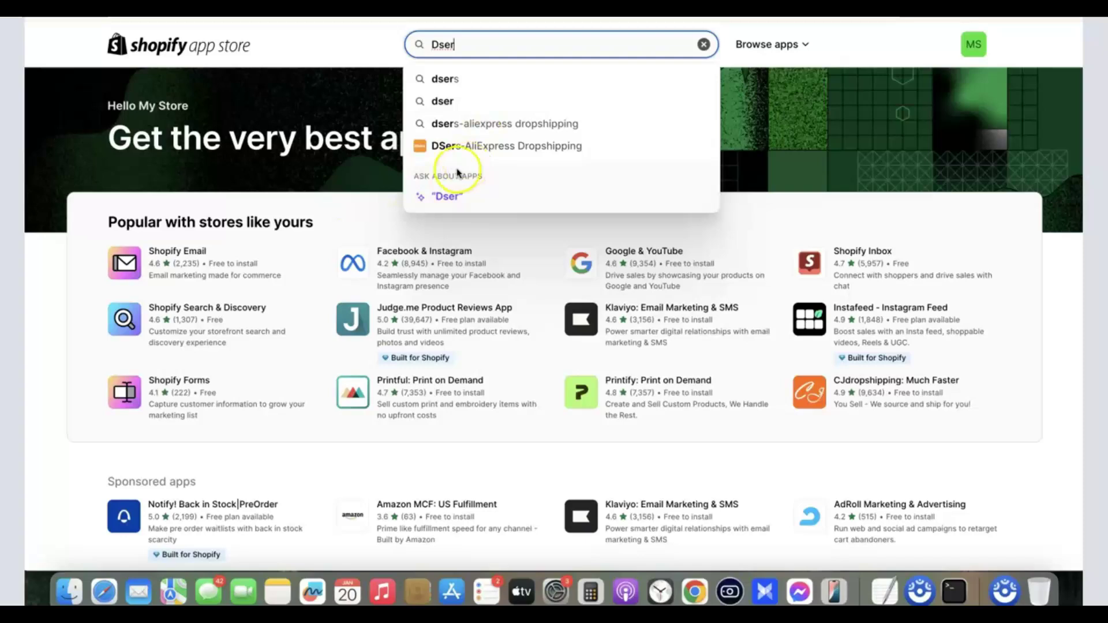
pyautogui.click(473, 146)
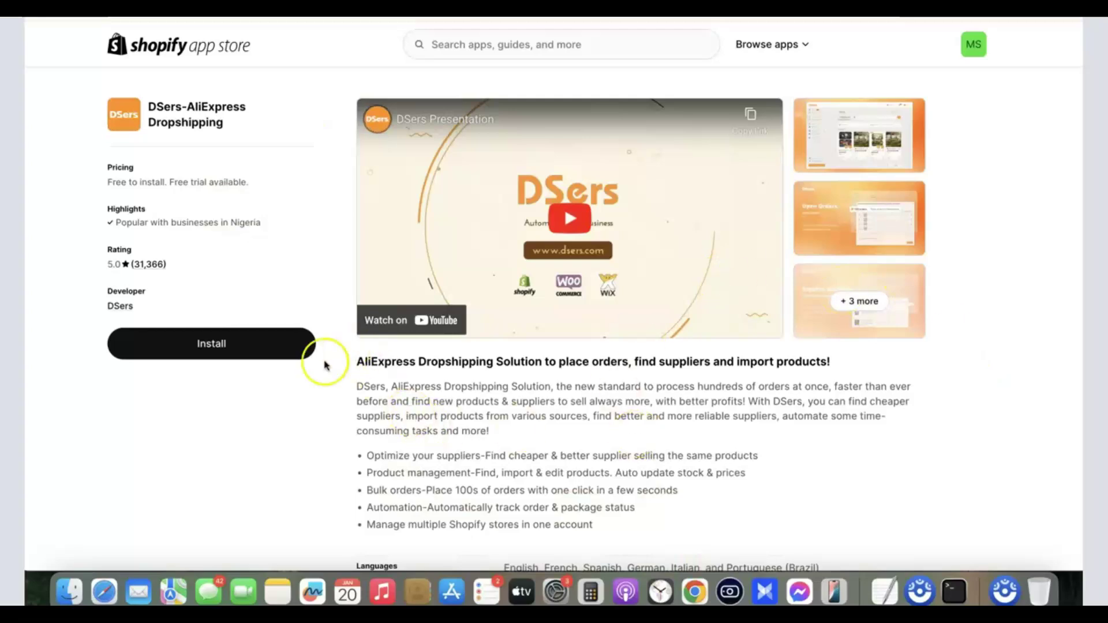
# Install DSers-AliExpress Dropshipping and approve its store access permissions
pyautogui.click(211, 349)
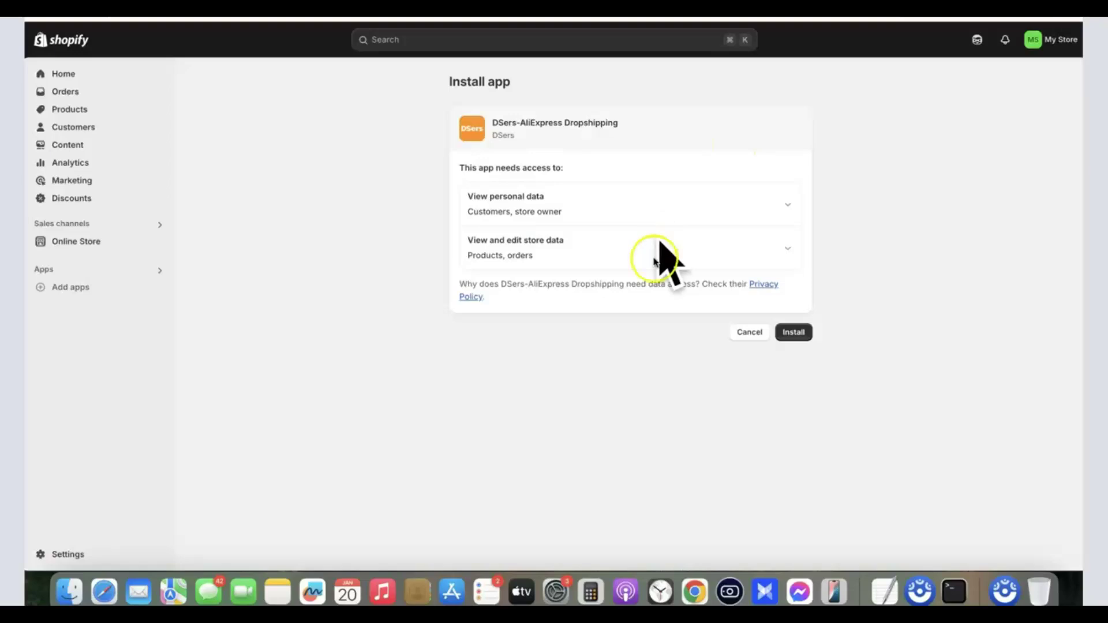
pyautogui.click(802, 340)
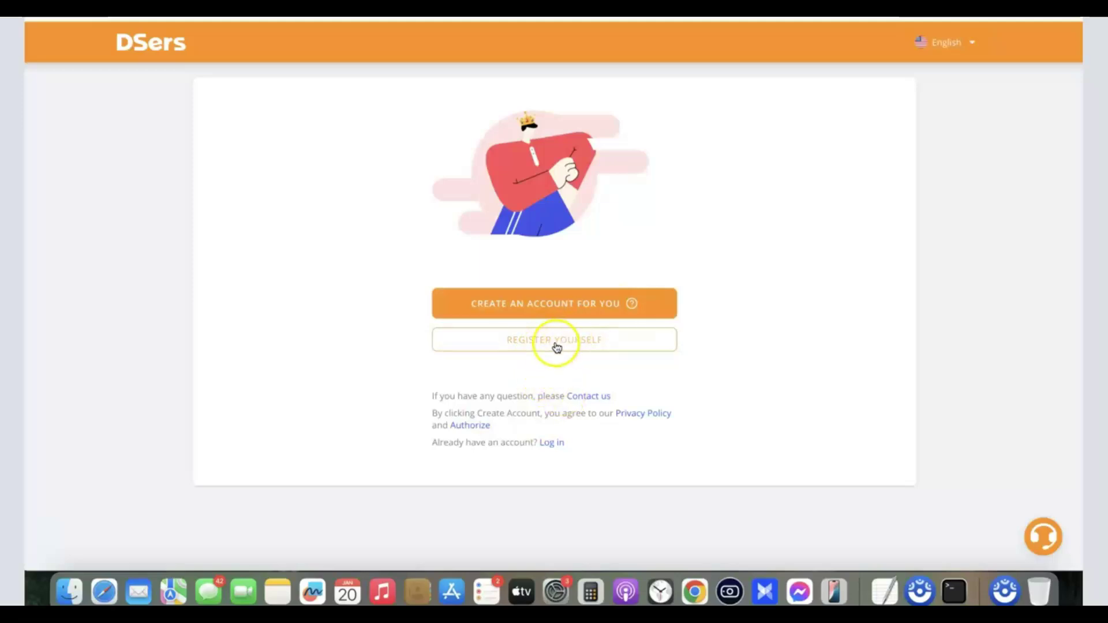
# Have DSers create the account automatically and choose the free Basic plan
pyautogui.click(527, 307)
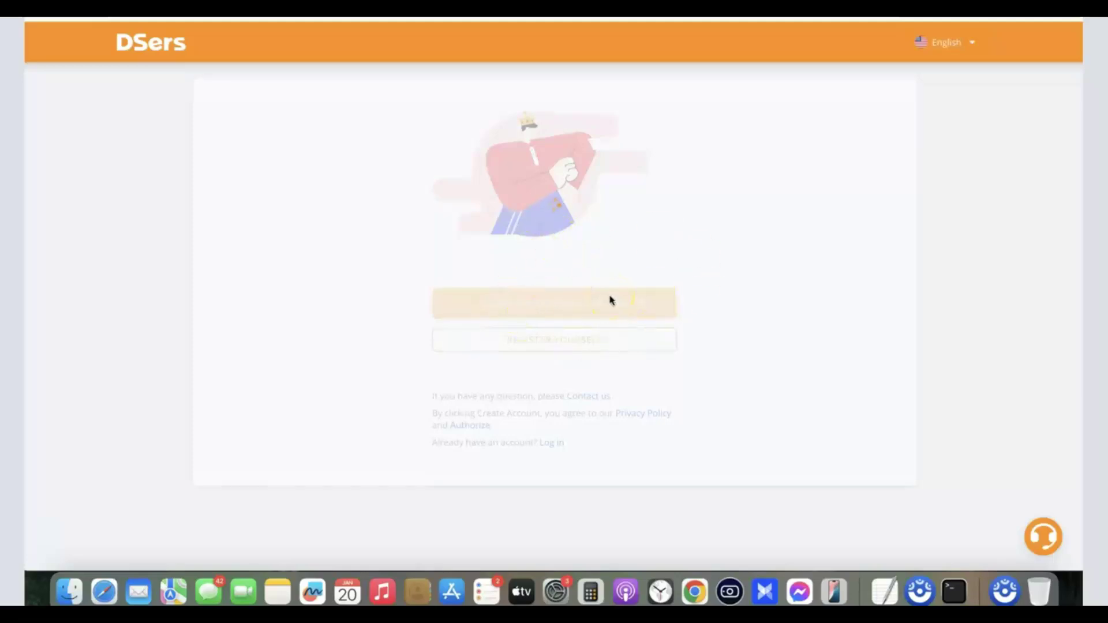
pyautogui.click(501, 308)
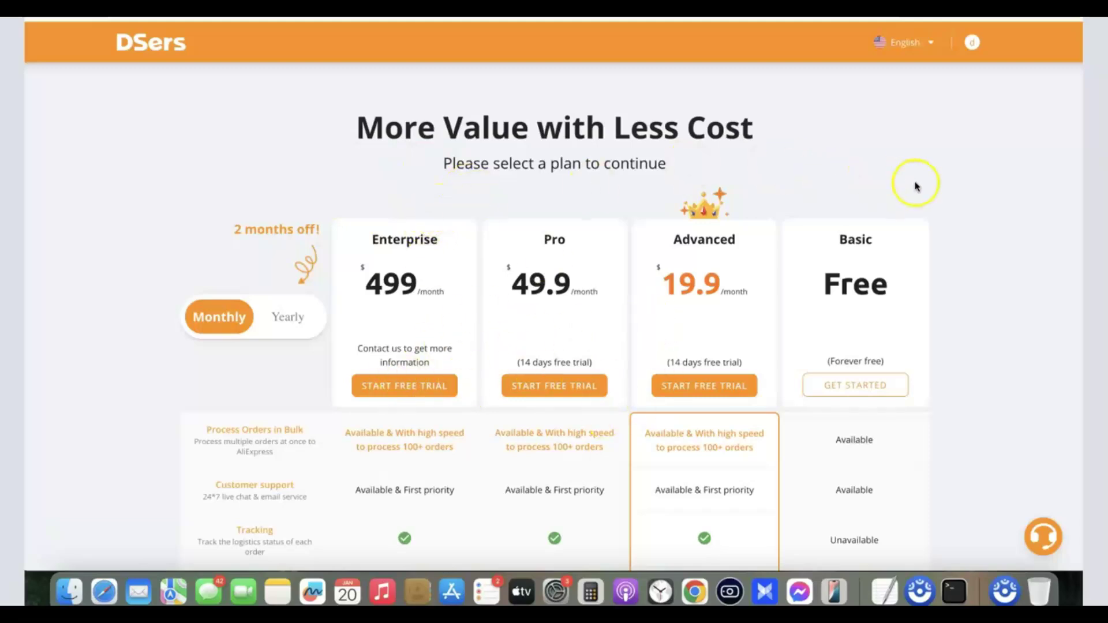
pyautogui.scroll(-2, 917, 181)
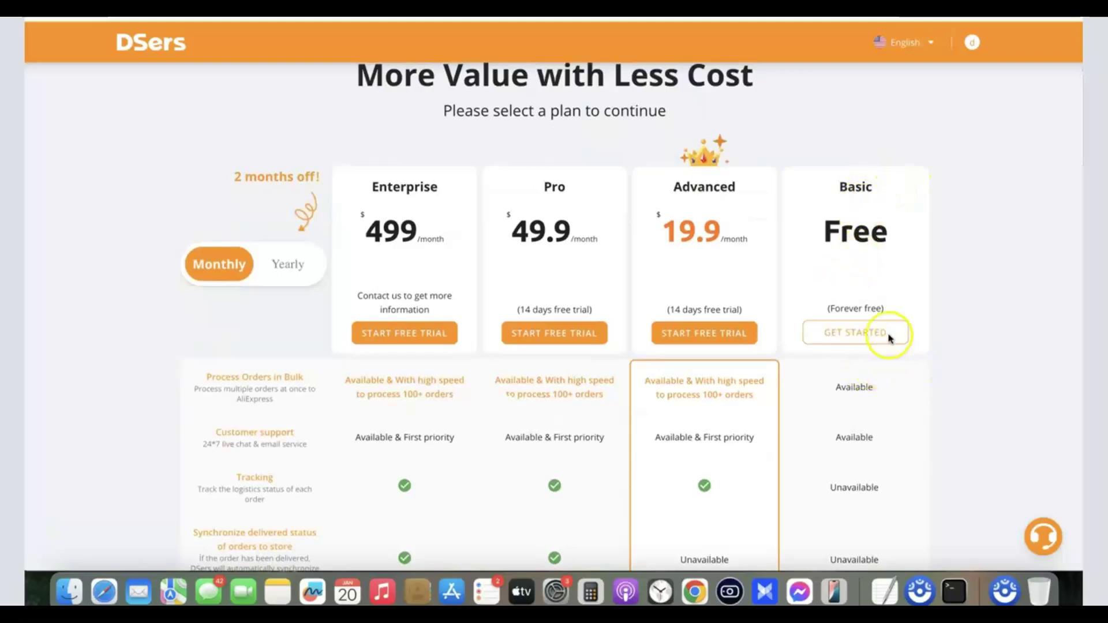
pyautogui.scroll(-1, 832, 289)
pyautogui.click(852, 314)
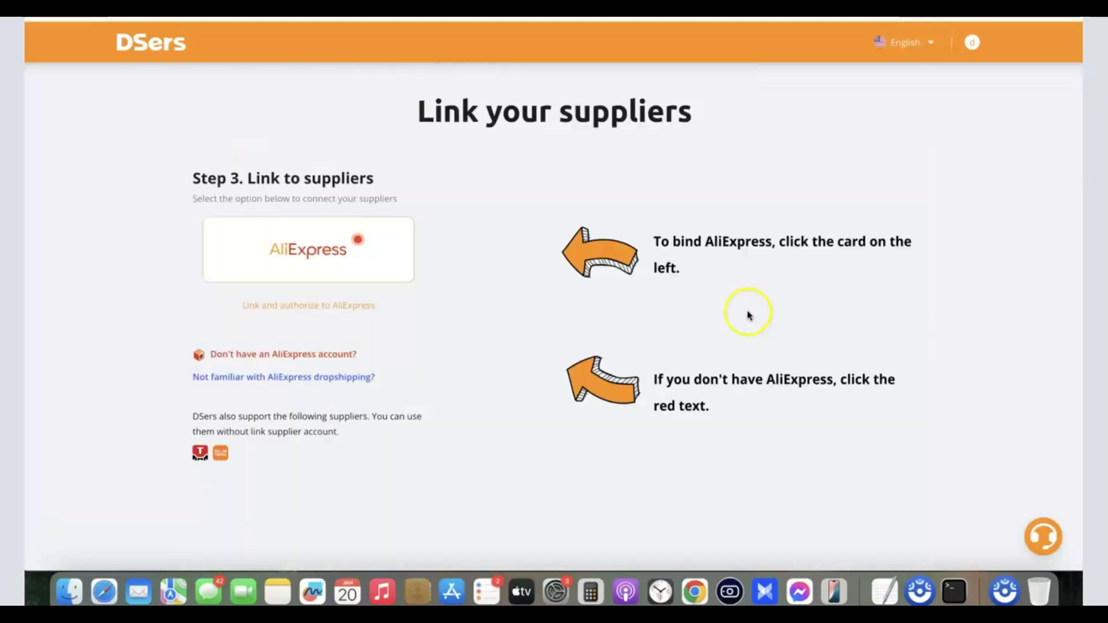
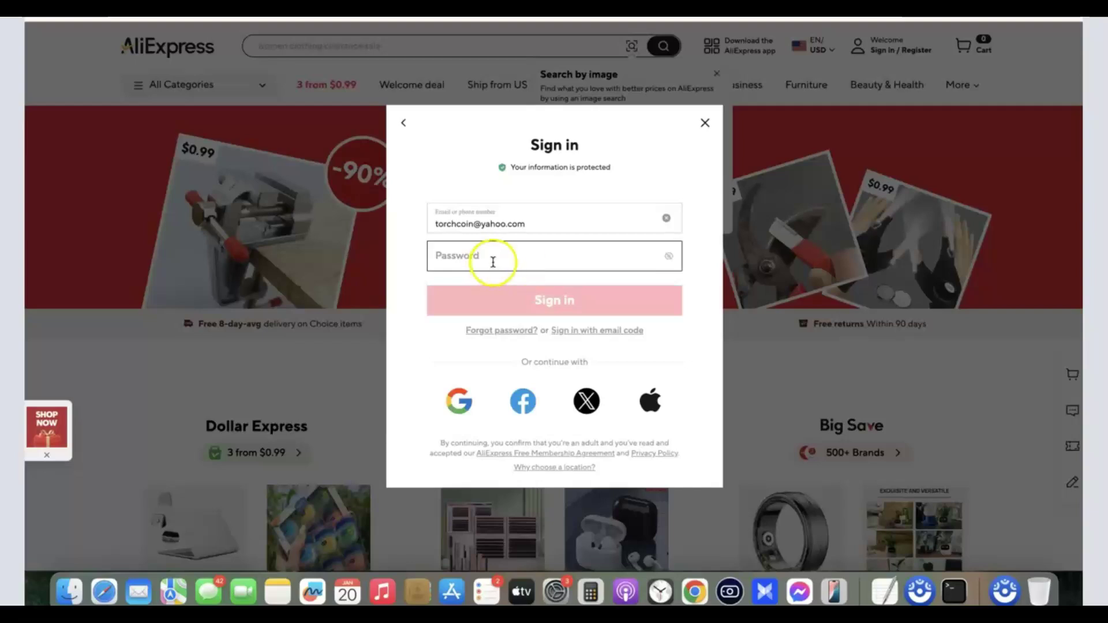
# Sign in to AliExpress with the password and the e-mailed 6-digit code, saving the password in Chrome
pyautogui.press('super+v')
pyautogui.click(554, 299)
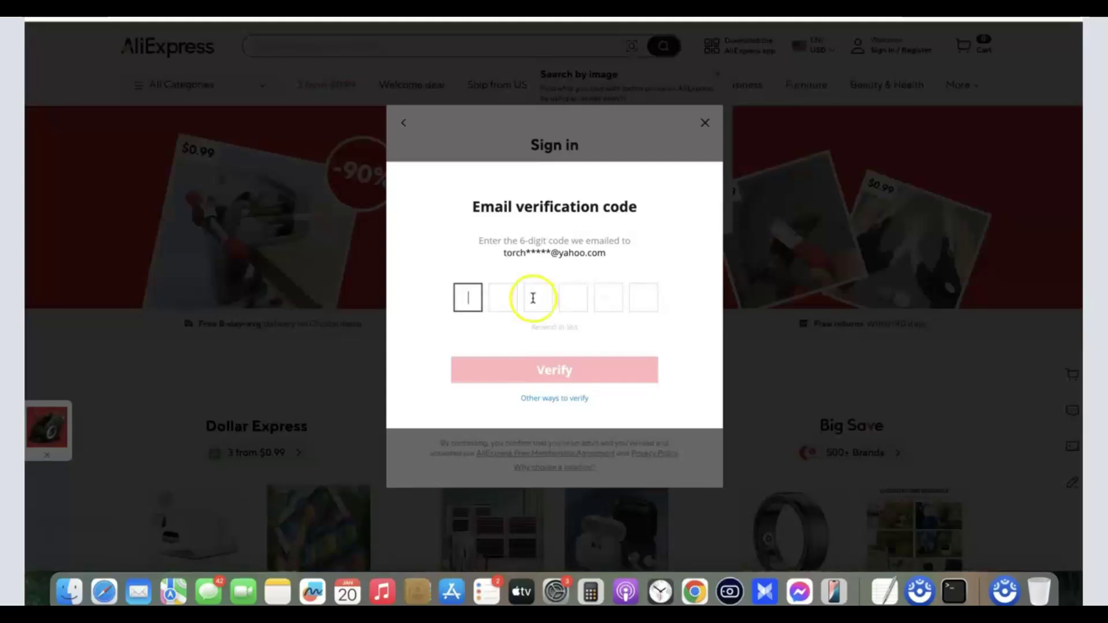
pyautogui.click(468, 284)
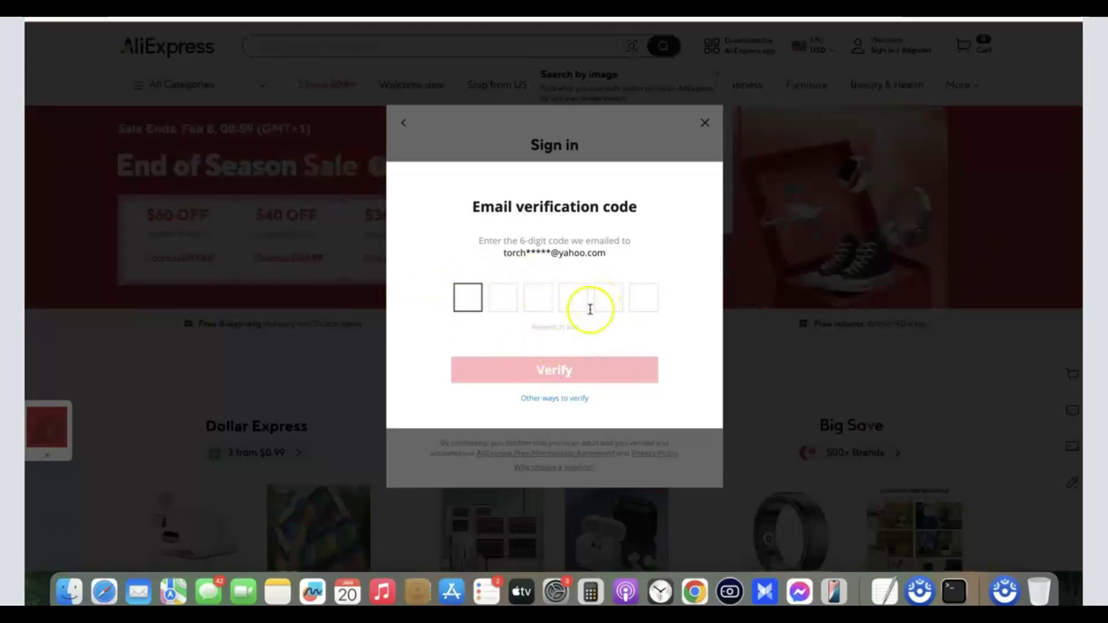
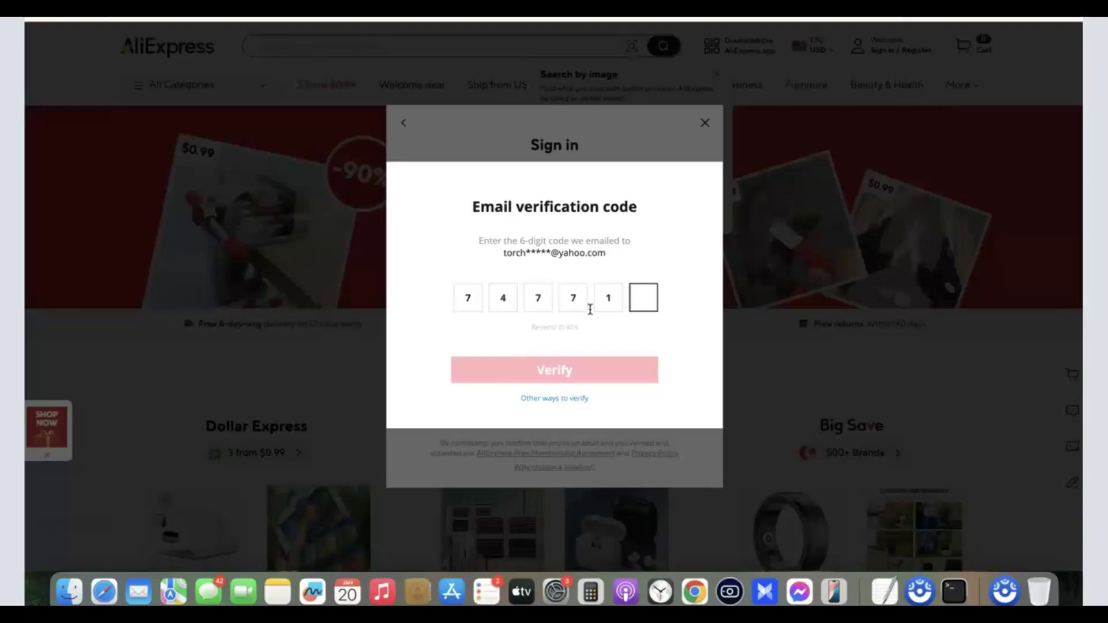
pyautogui.click(553, 373)
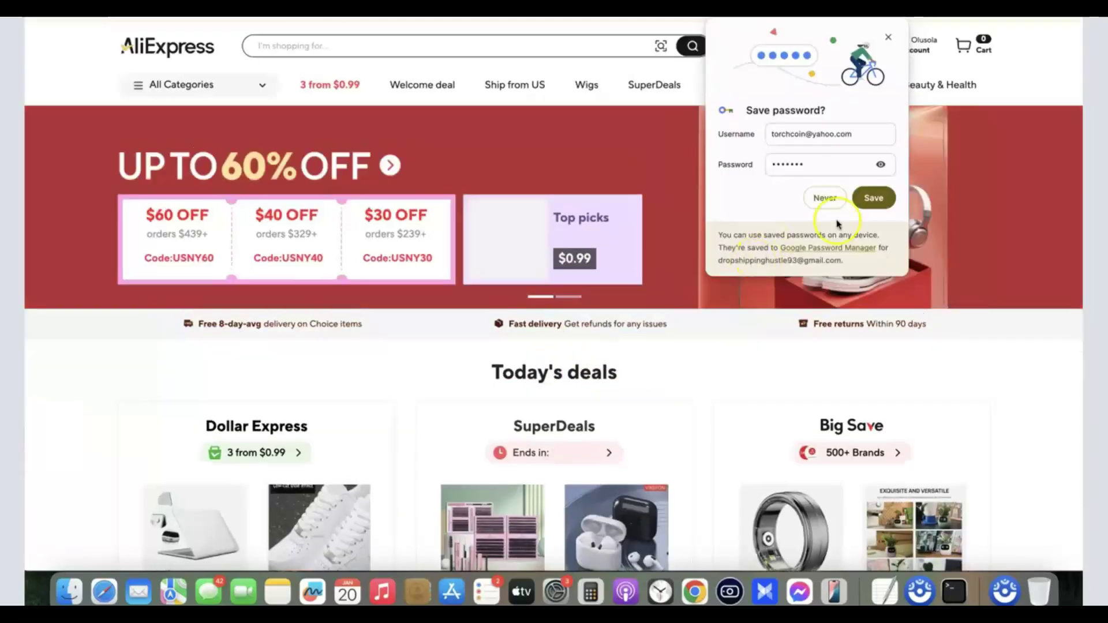
pyautogui.click(872, 198)
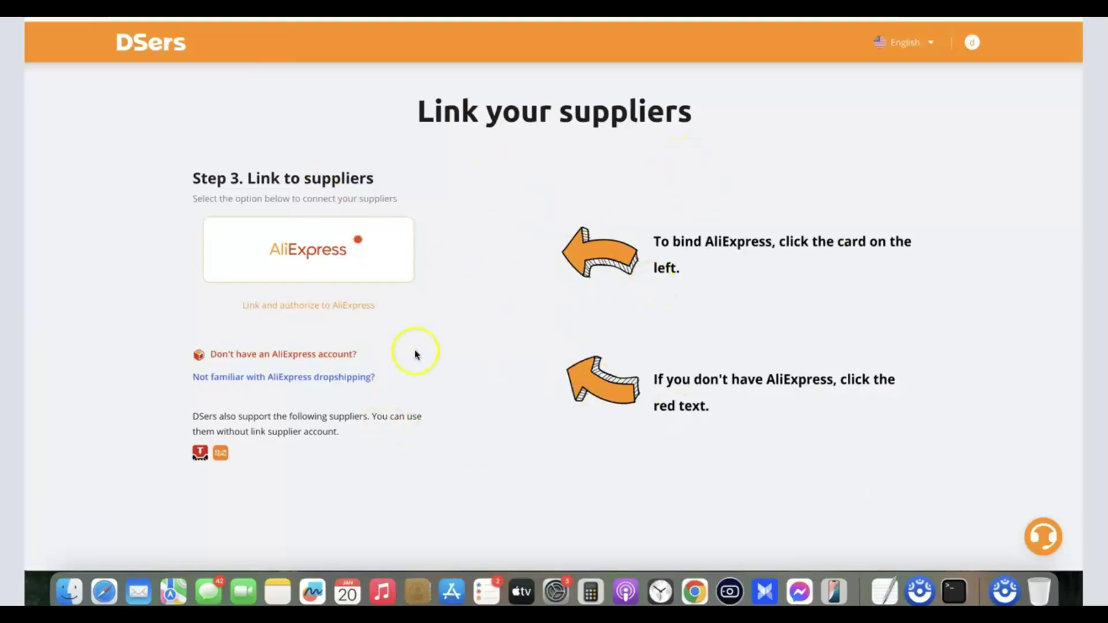
# Link the AliExpress account as a DSers supplier by logging in and authorizing DSers
pyautogui.click(322, 250)
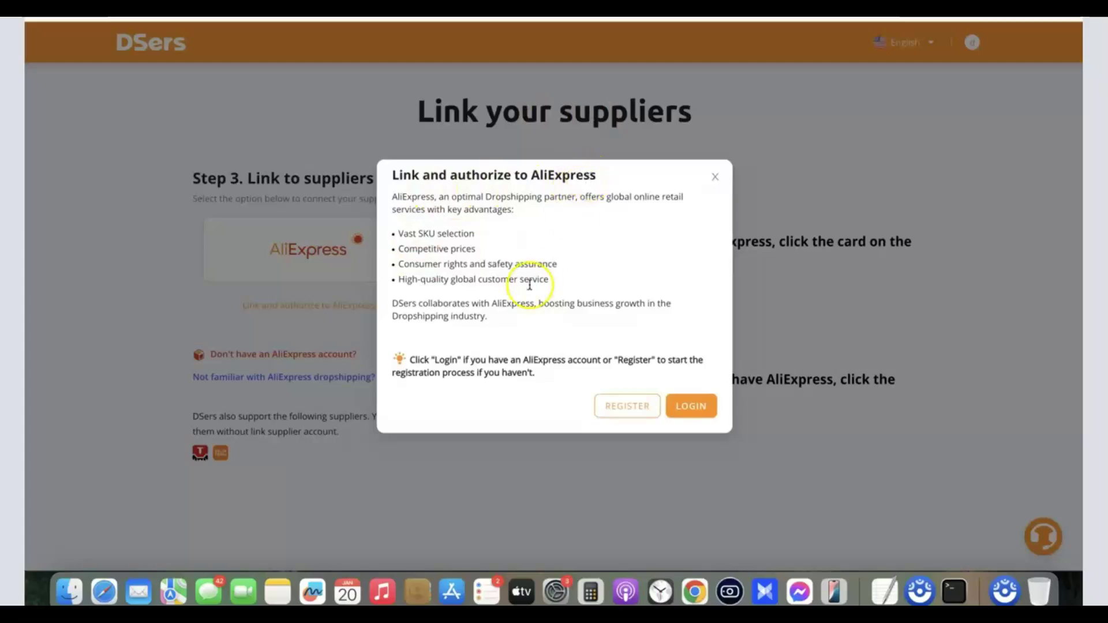
pyautogui.click(686, 406)
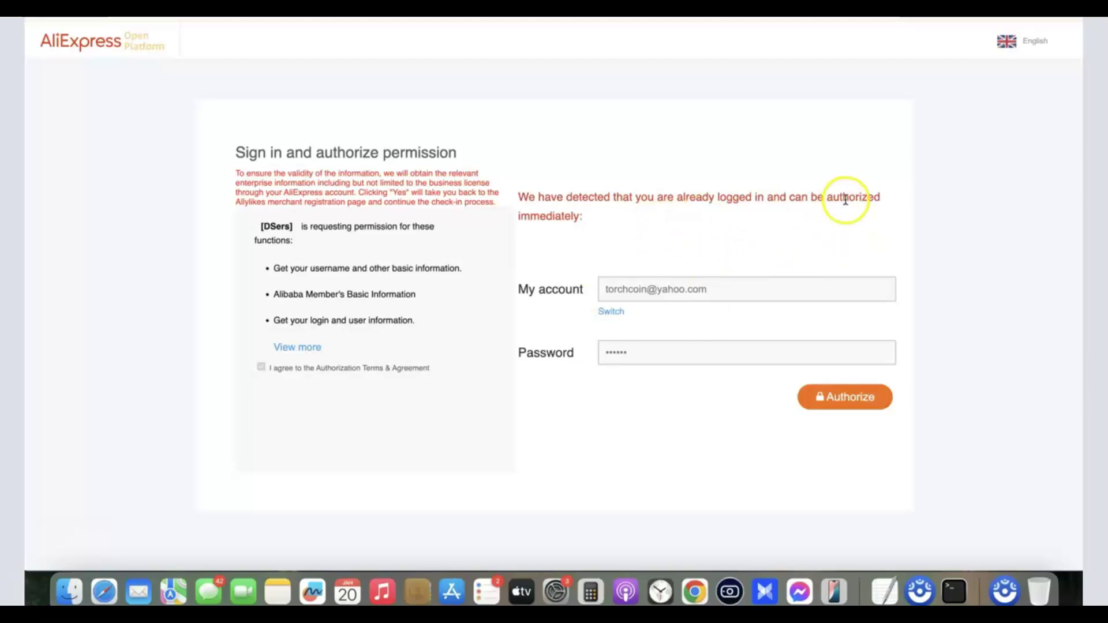
pyautogui.click(848, 398)
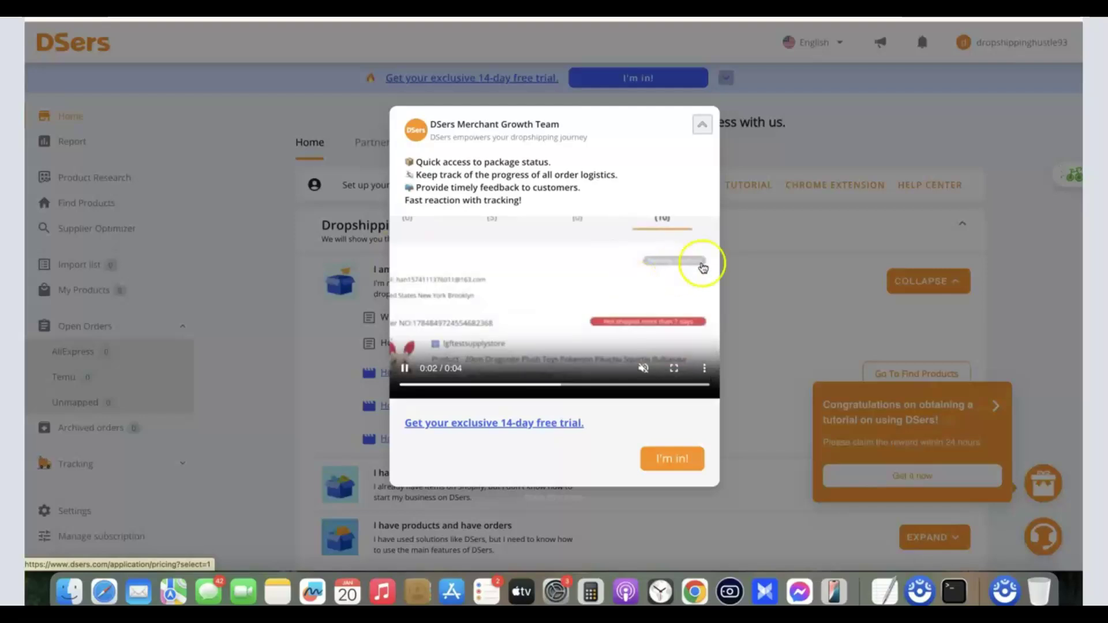
# Close the Merchant Growth Team popup and go to the Find Products page
pyautogui.click(704, 126)
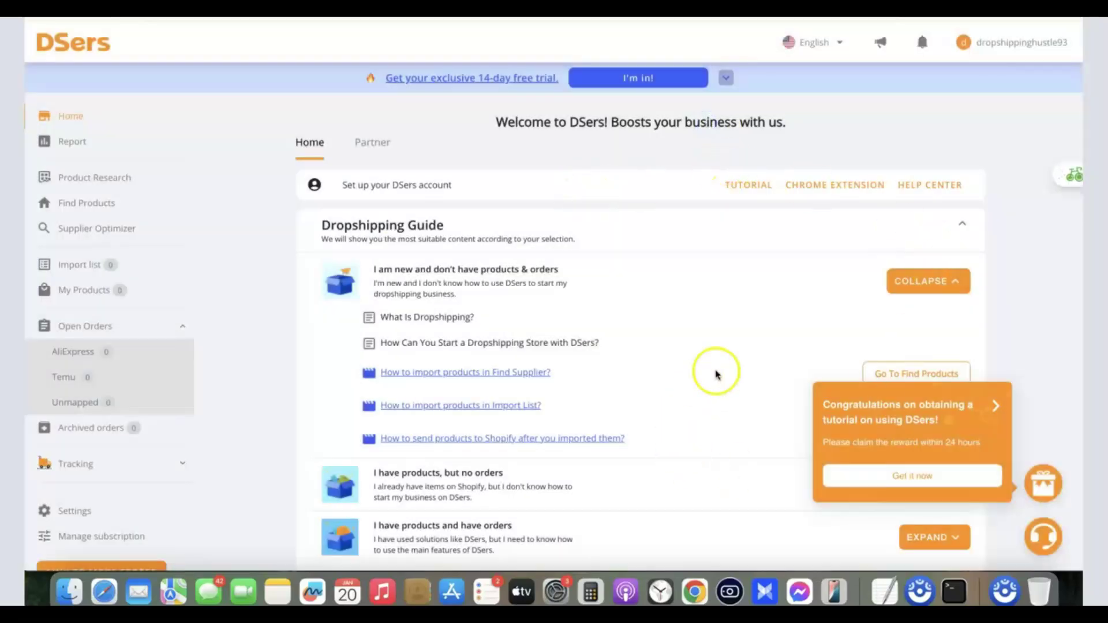
pyautogui.scroll(-3, 722, 367)
pyautogui.scroll(3, 725, 364)
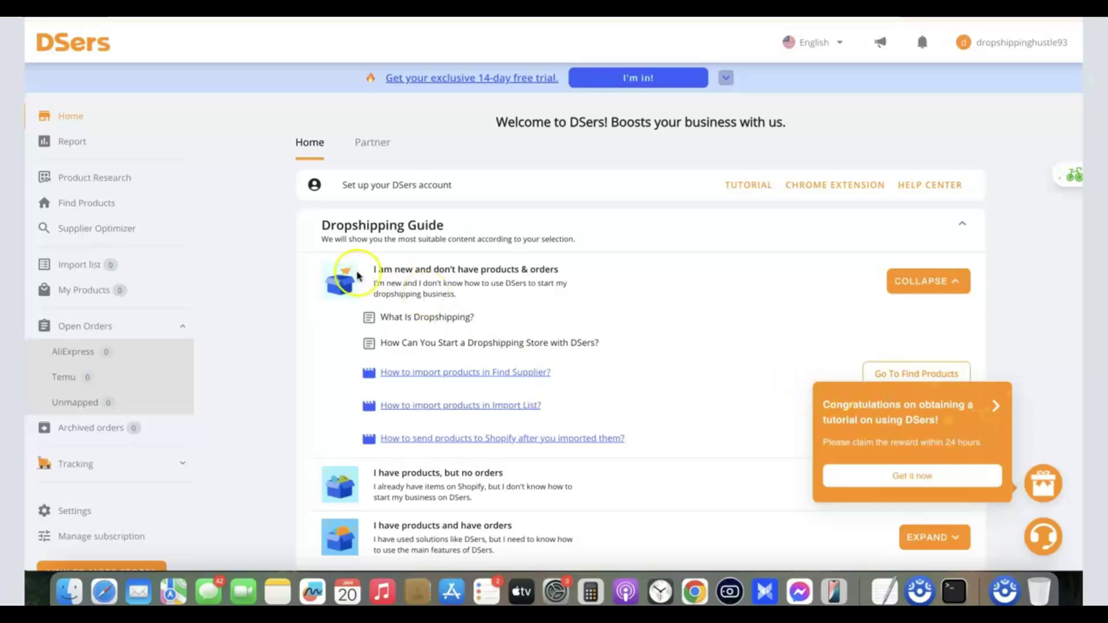
pyautogui.click(85, 203)
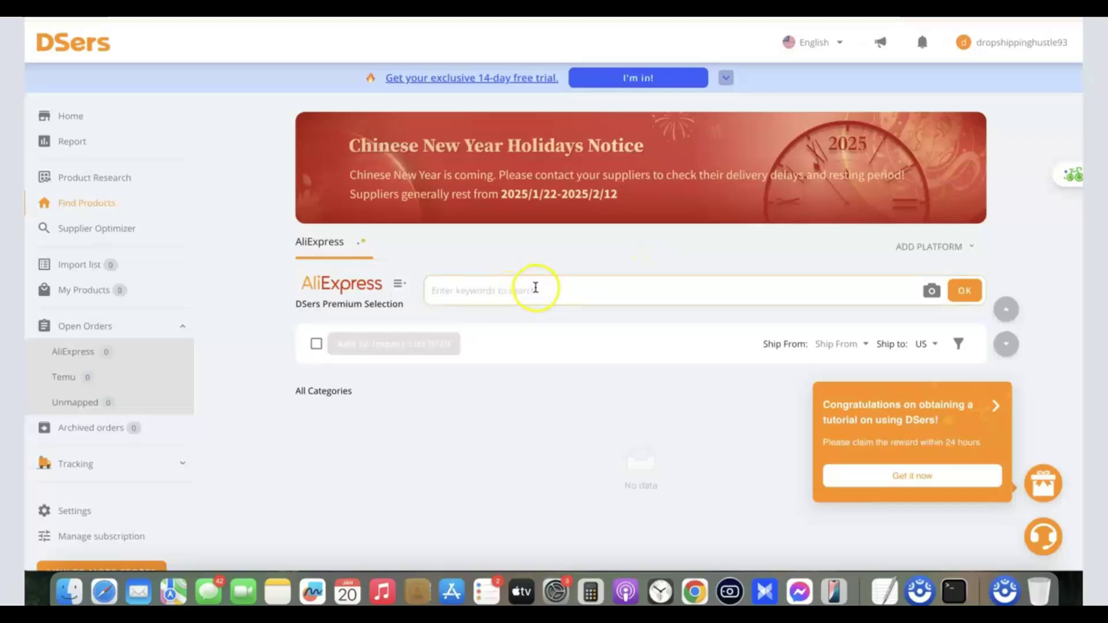
# Browse AliExpress products in Toys & Hobbies > Outdoor Fun & Sports
pyautogui.click(392, 286)
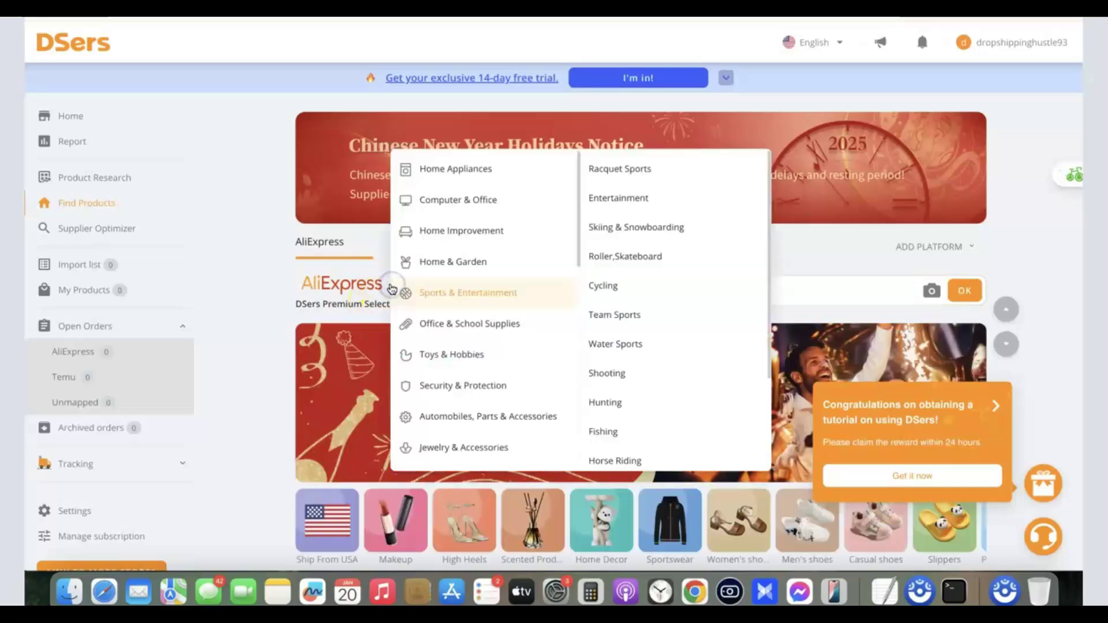
pyautogui.scroll(-1, 392, 289)
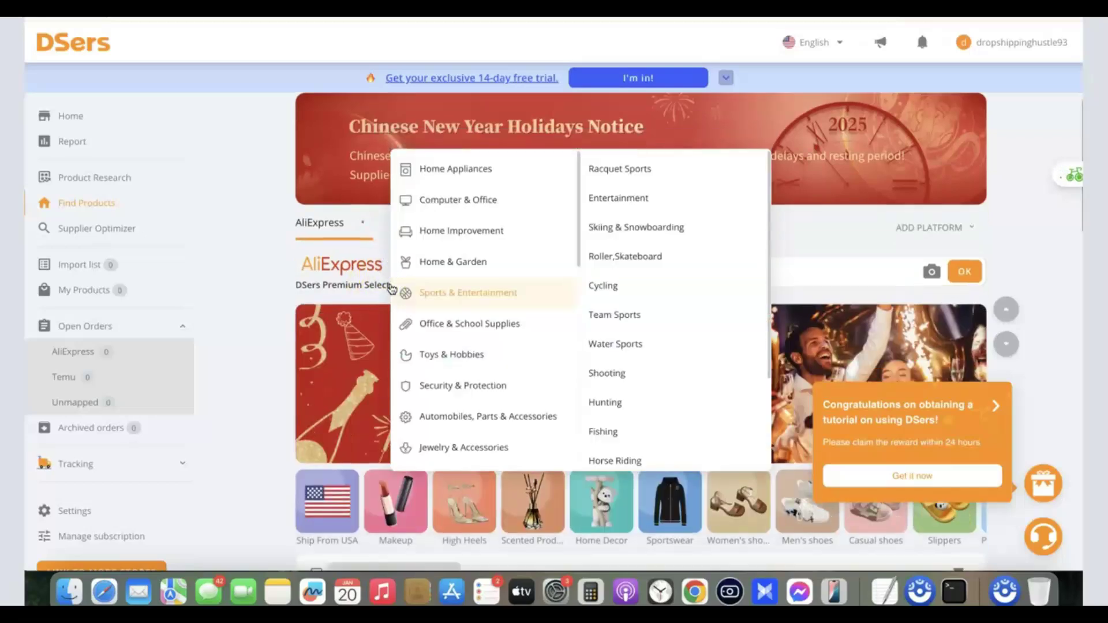
pyautogui.click(375, 292)
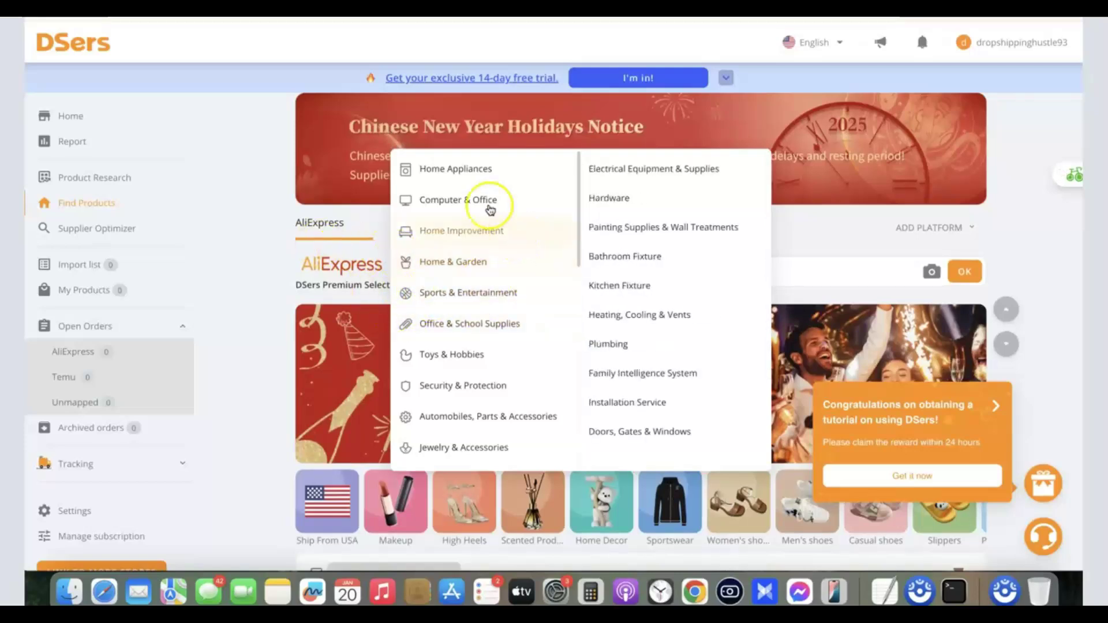
pyautogui.moveTo(463, 326)
pyautogui.moveTo(458, 355)
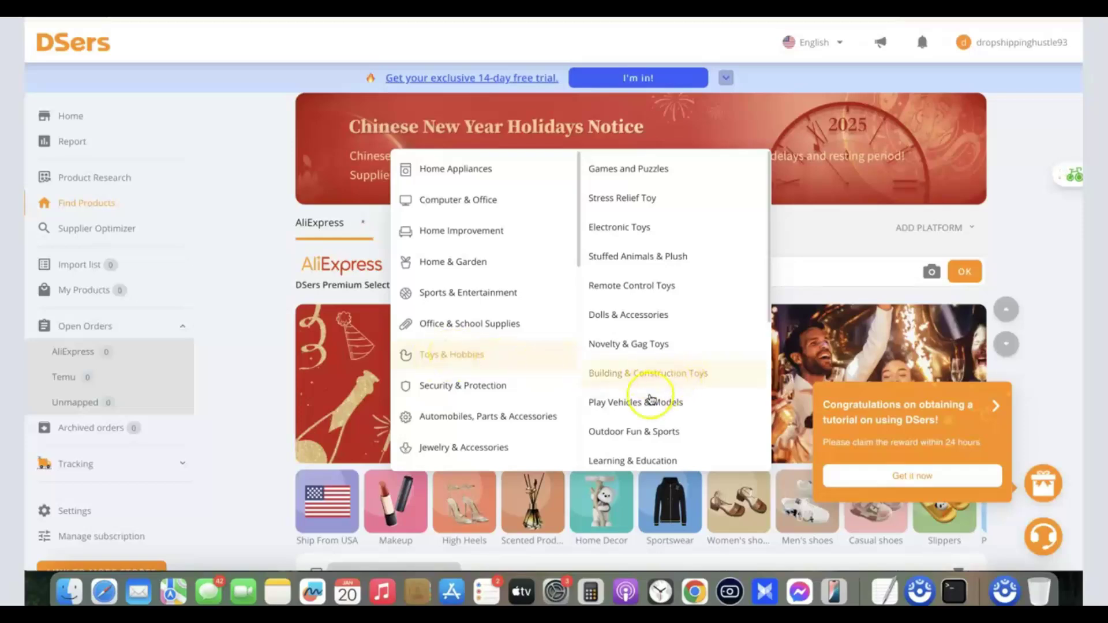
pyautogui.click(633, 430)
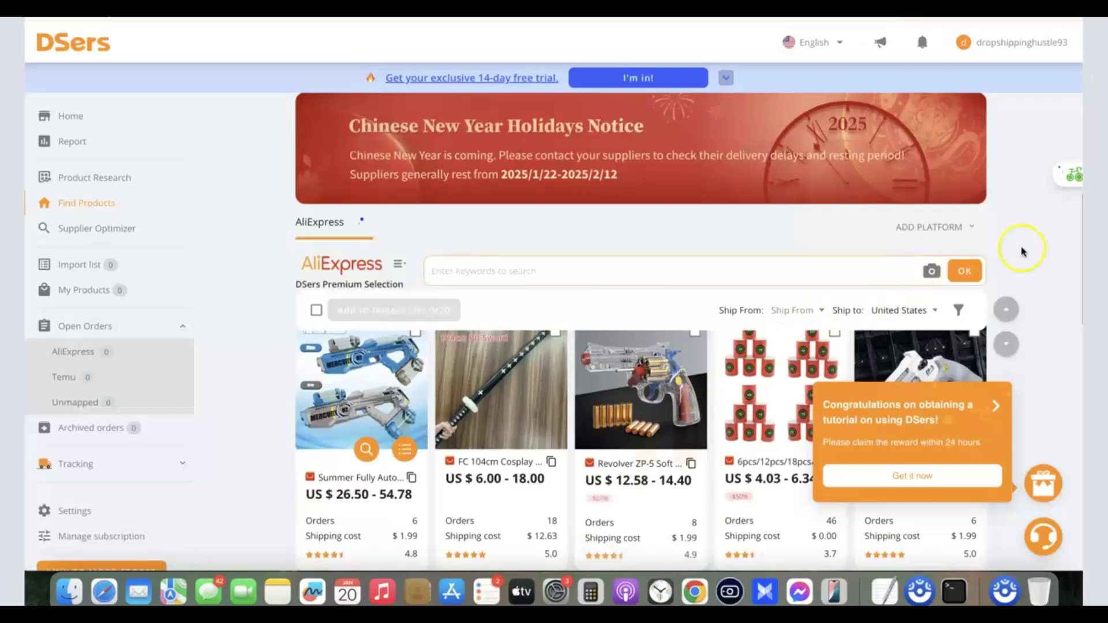
pyautogui.scroll(-2, 1031, 249)
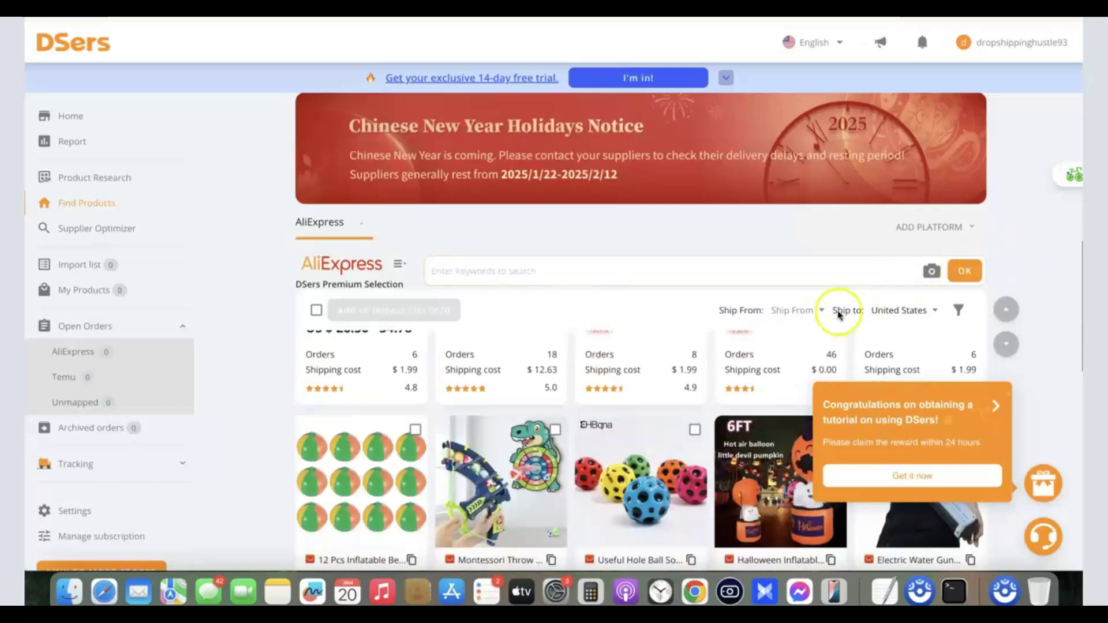
pyautogui.scroll(-5, 654, 451)
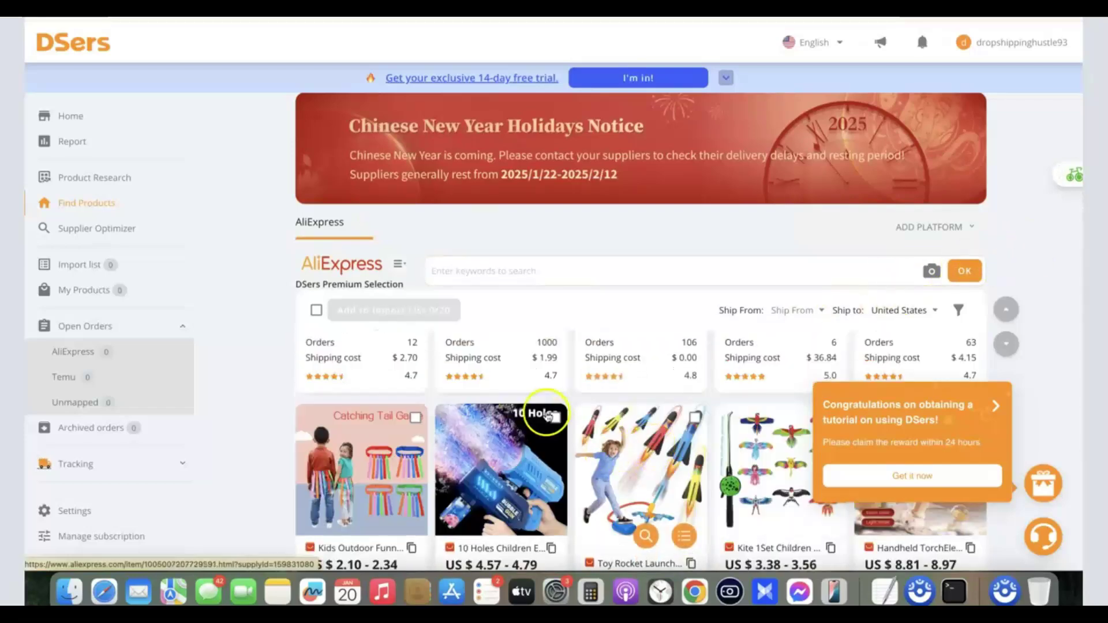
pyautogui.scroll(-3, 617, 435)
pyautogui.scroll(6, 623, 434)
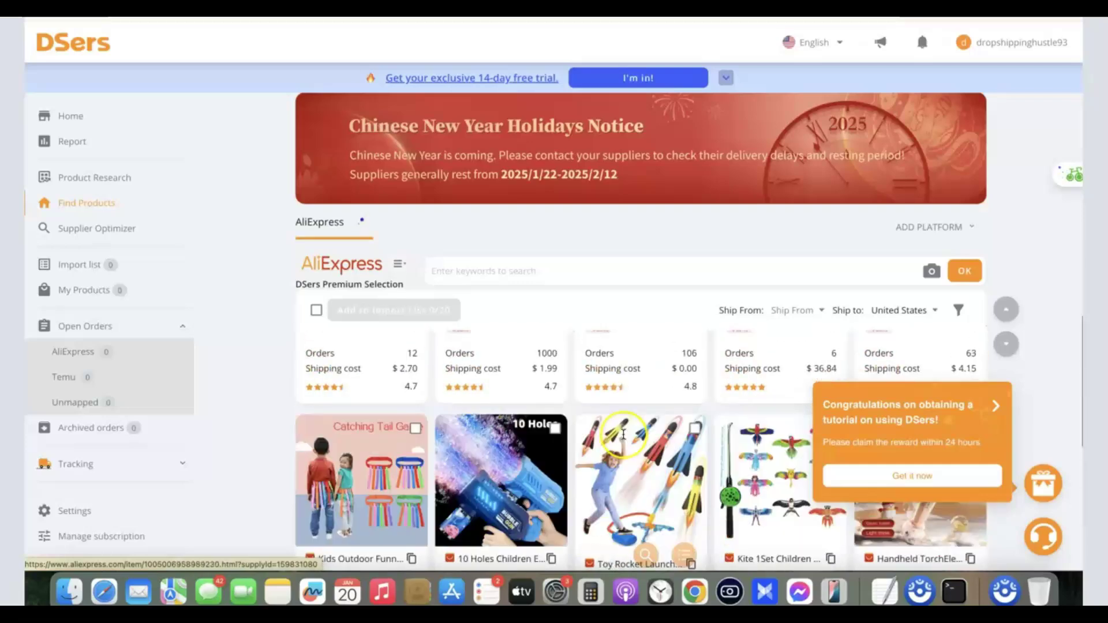
pyautogui.scroll(10, 623, 434)
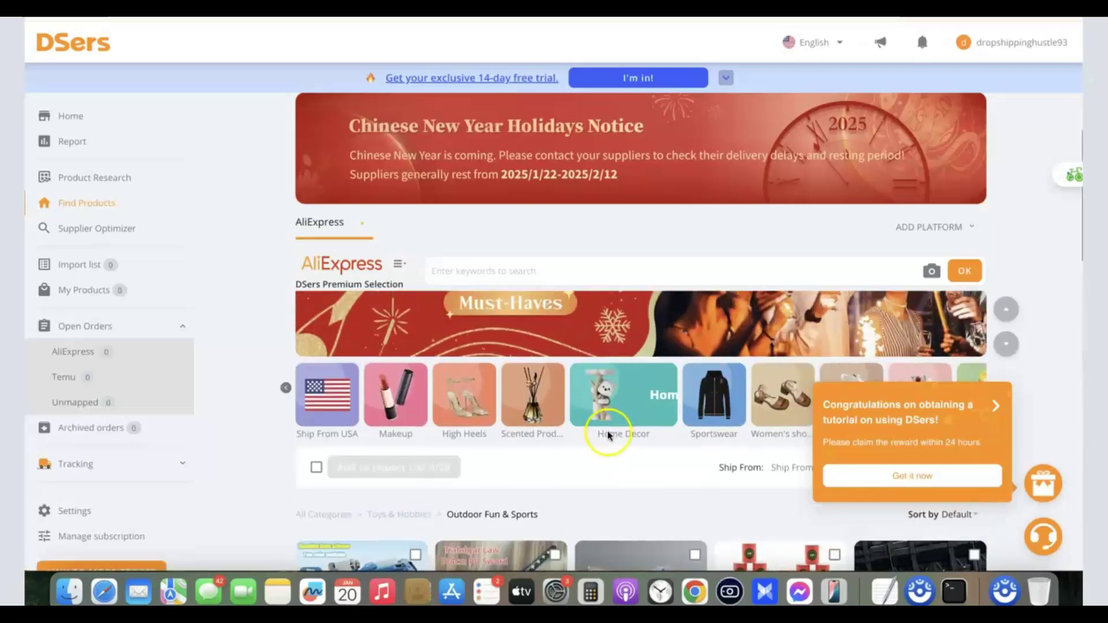
pyautogui.scroll(-5, 607, 436)
pyautogui.scroll(-2, 574, 473)
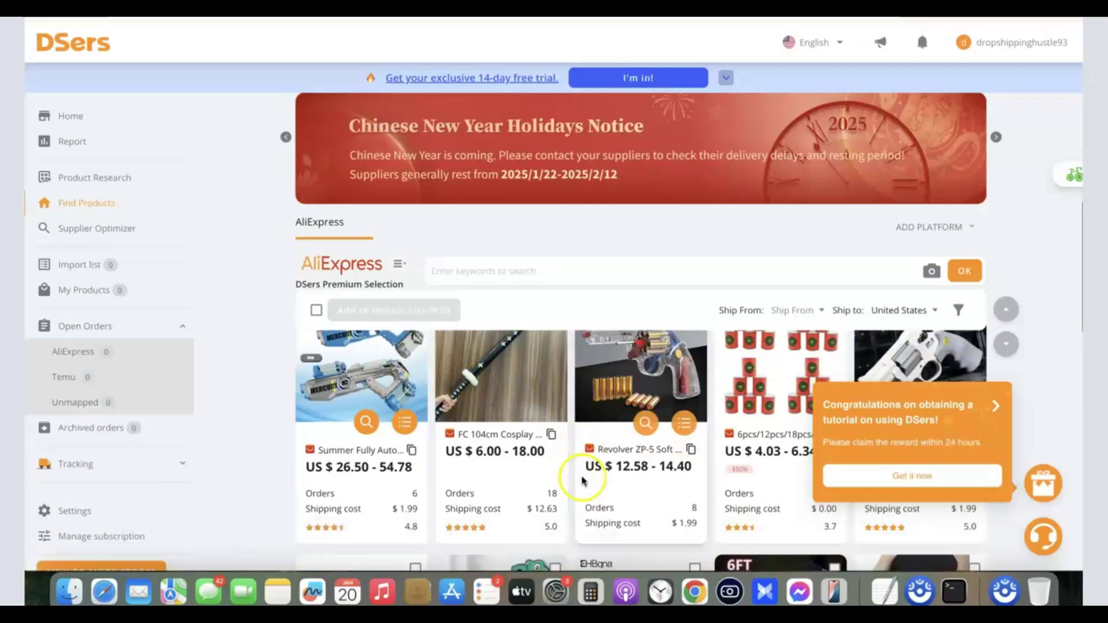
pyautogui.scroll(-3, 583, 482)
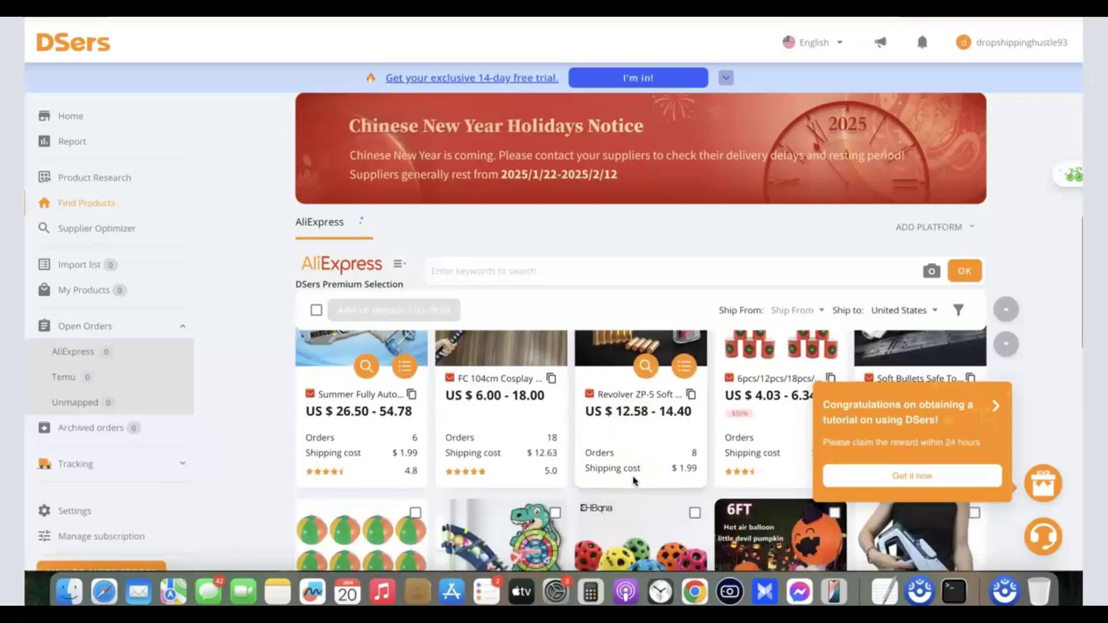
pyautogui.scroll(5, 634, 482)
pyautogui.scroll(-6, 831, 410)
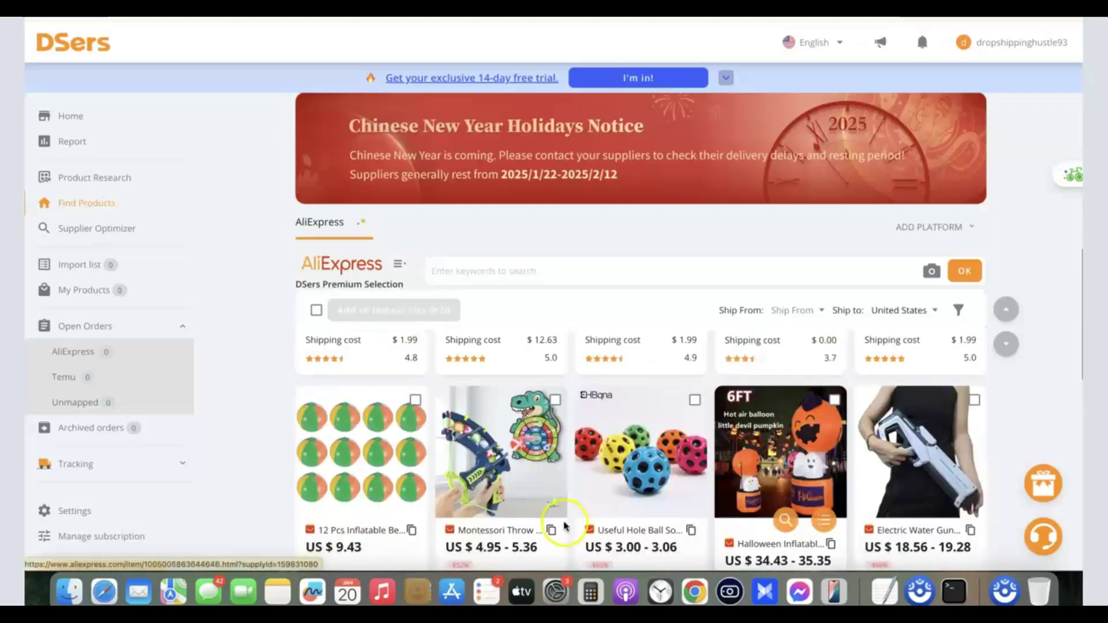
pyautogui.scroll(-1, 544, 449)
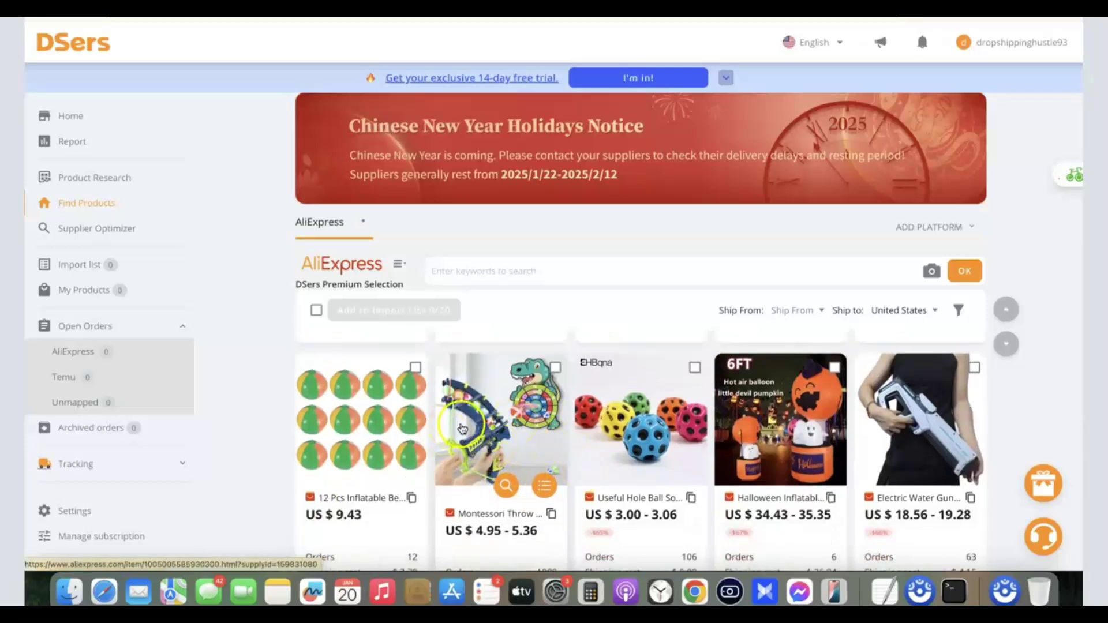
pyautogui.click(503, 430)
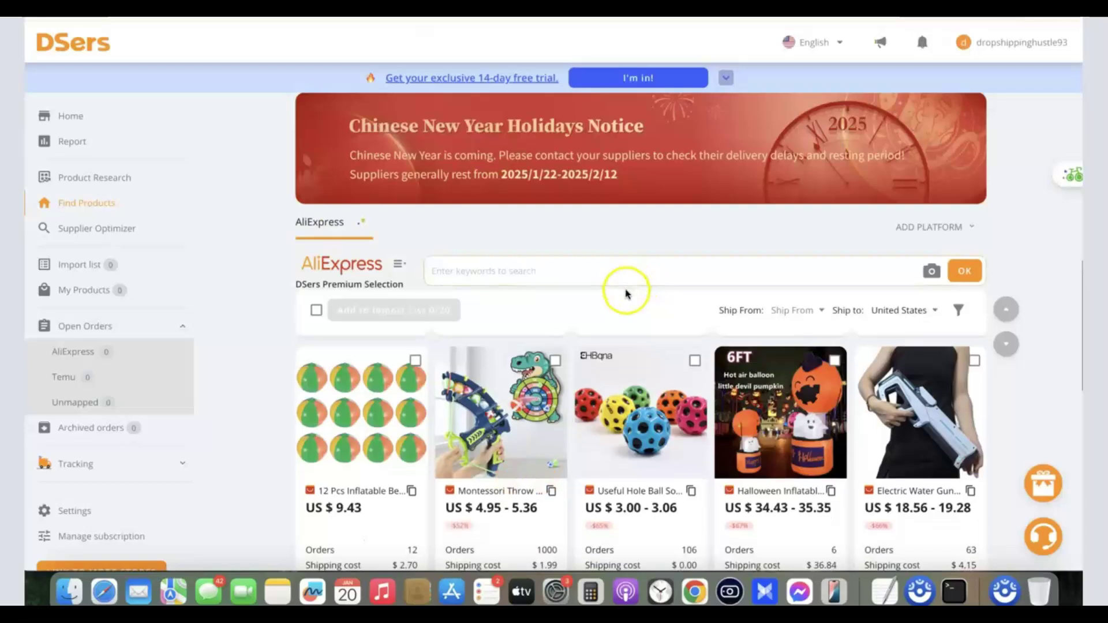
pyautogui.moveTo(542, 461)
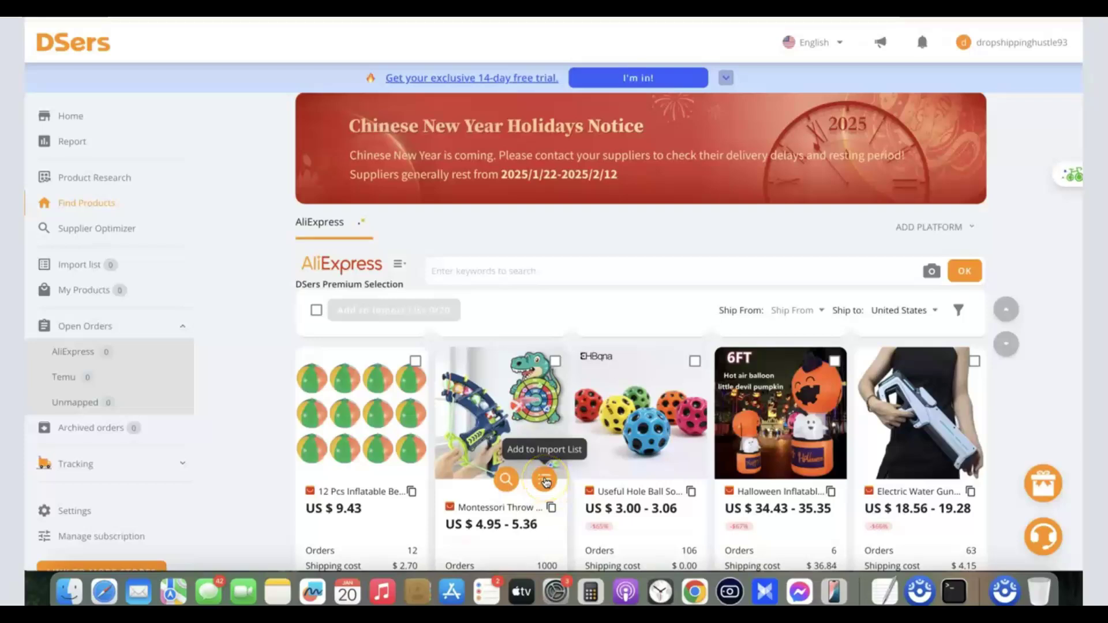
# Import the dinosaur dart toy with English product info and check it in the Import list
pyautogui.click(544, 480)
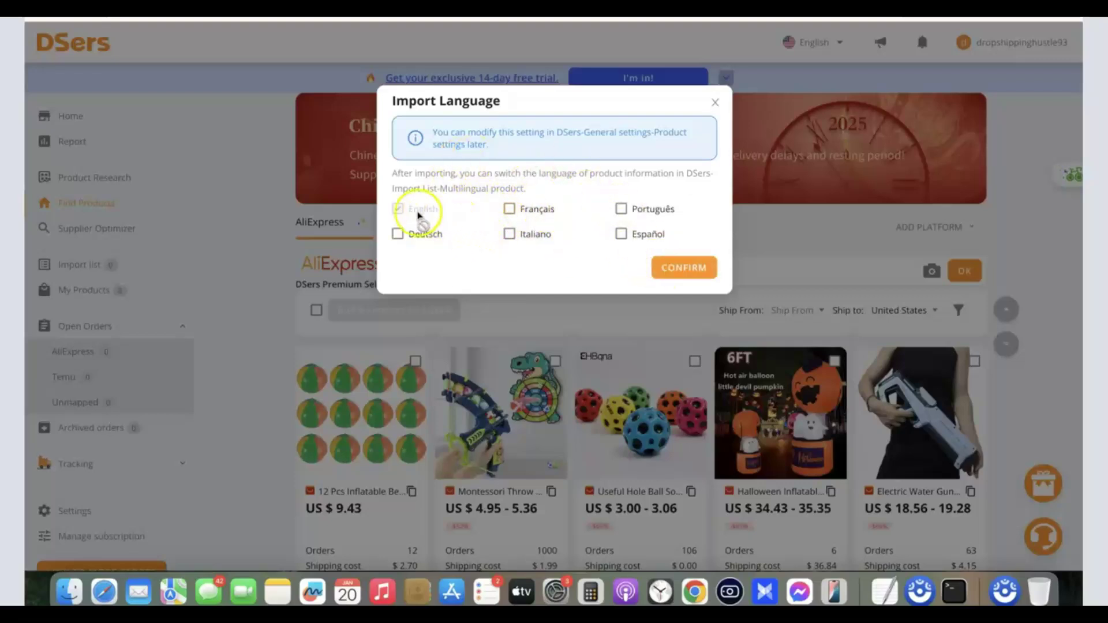
pyautogui.click(681, 268)
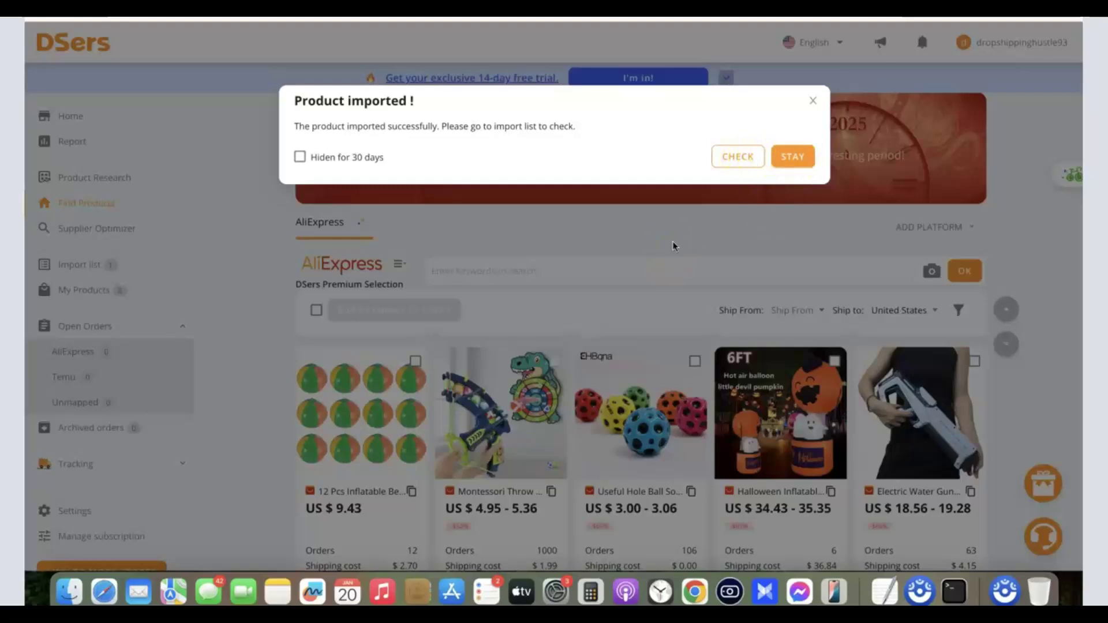
pyautogui.click(736, 157)
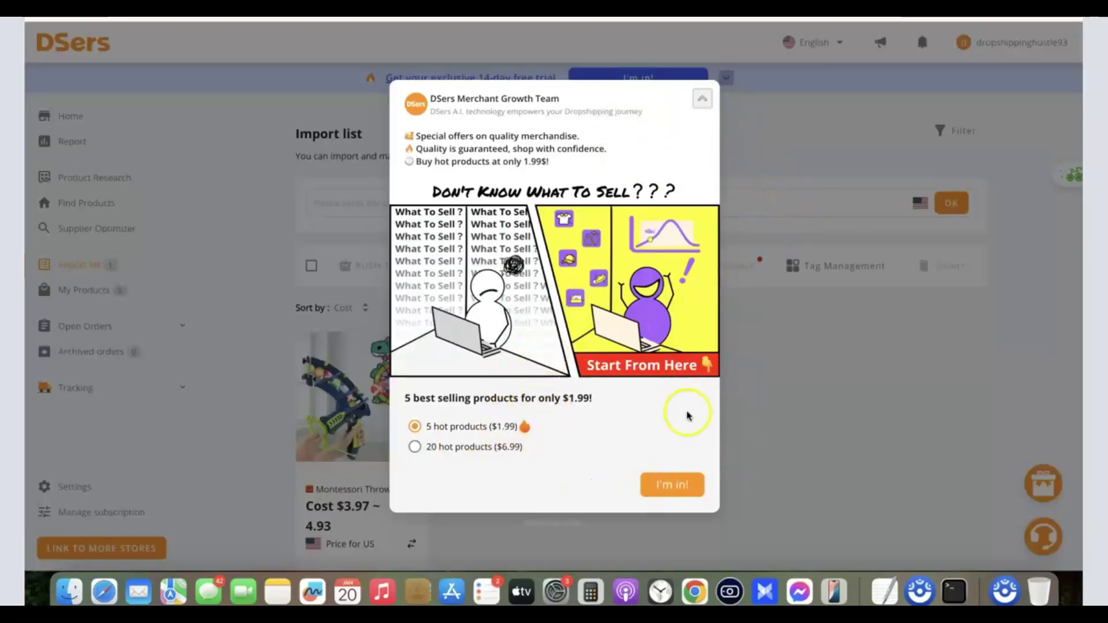
# Collapse the promo popup, scroll down to the Montessori toy card, and open its editor
pyautogui.click(701, 99)
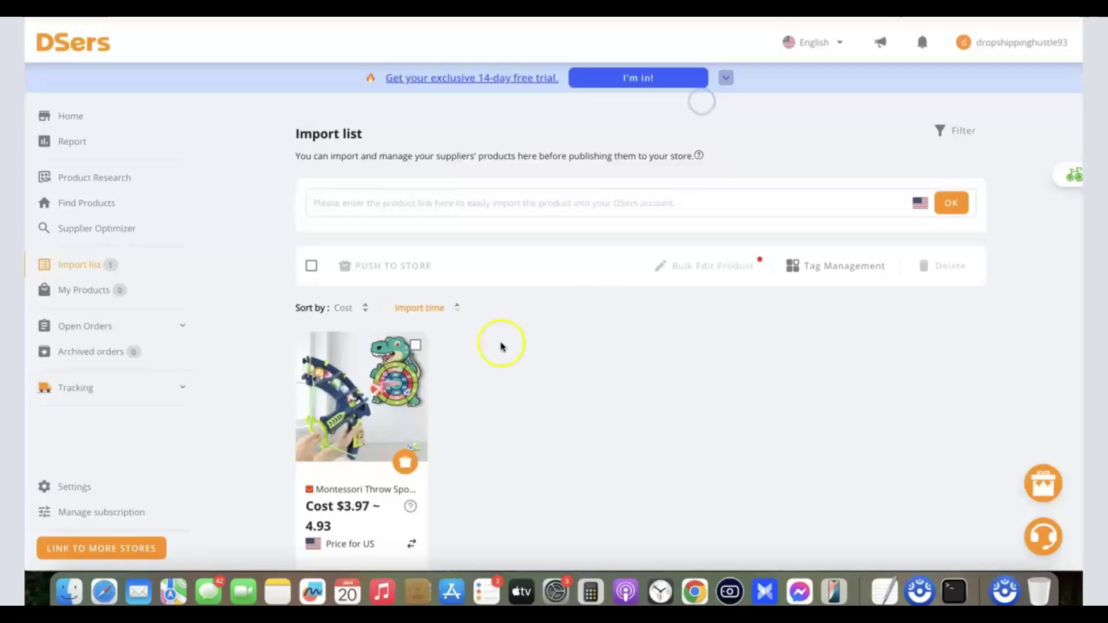
pyautogui.scroll(-5, 483, 281)
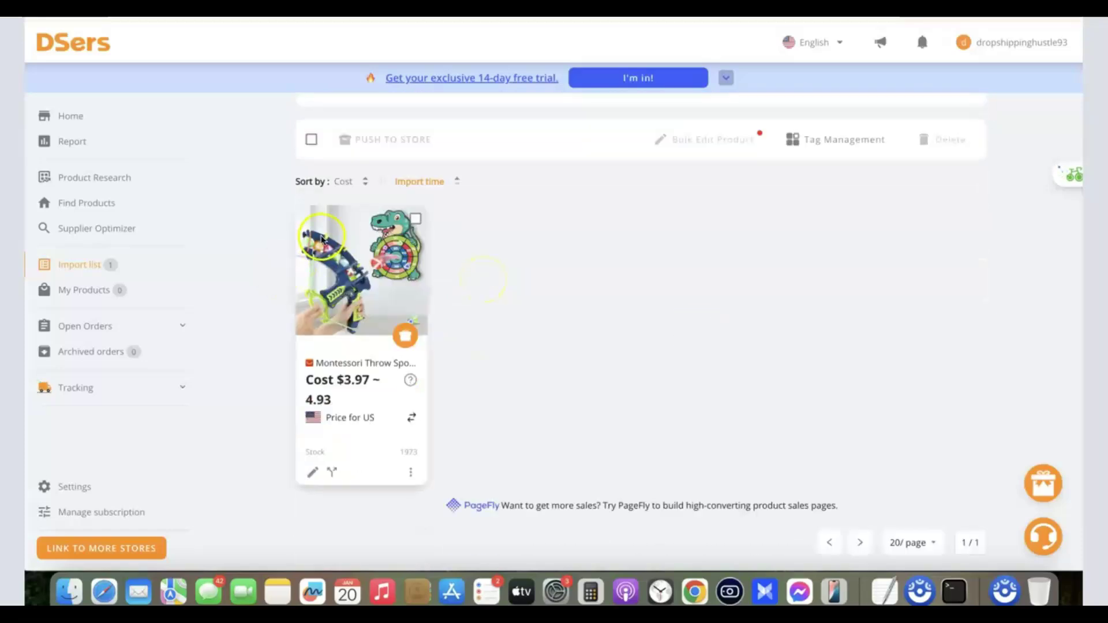
pyautogui.scroll(-2, 639, 276)
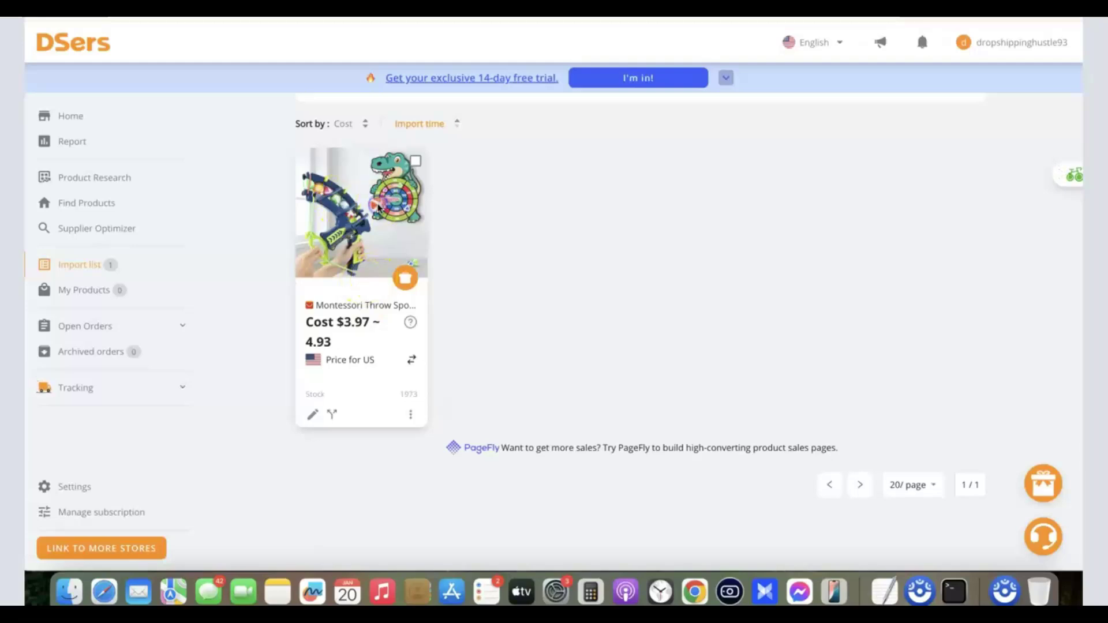
pyautogui.click(315, 415)
# Delete the words from 'Throw' through 'Games' in the dart toy's title
pyautogui.click(315, 412)
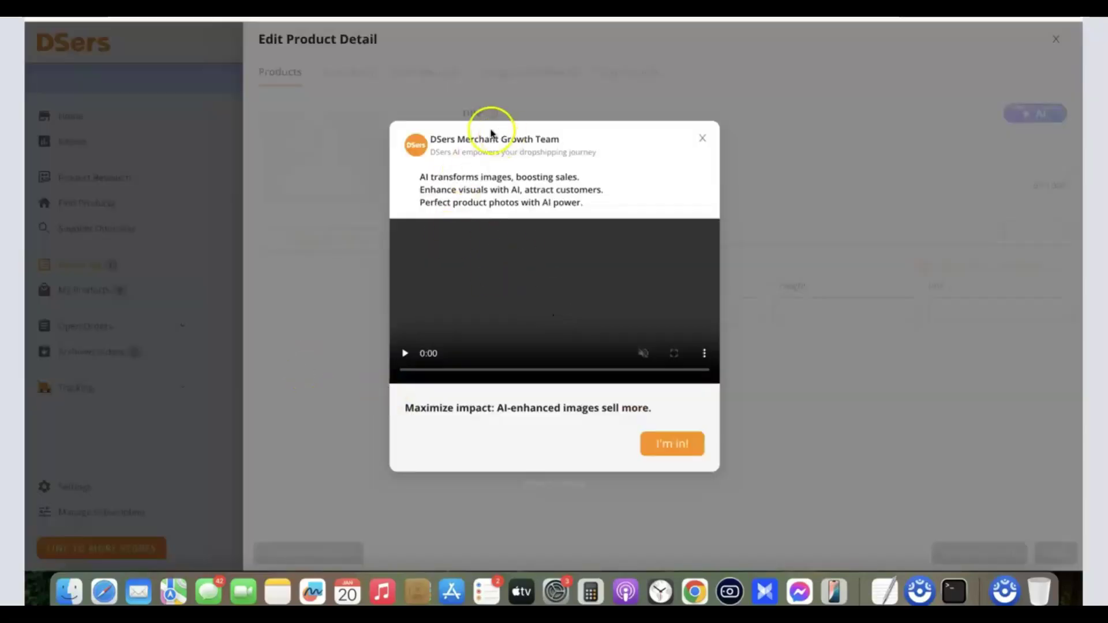
pyautogui.press('Escape')
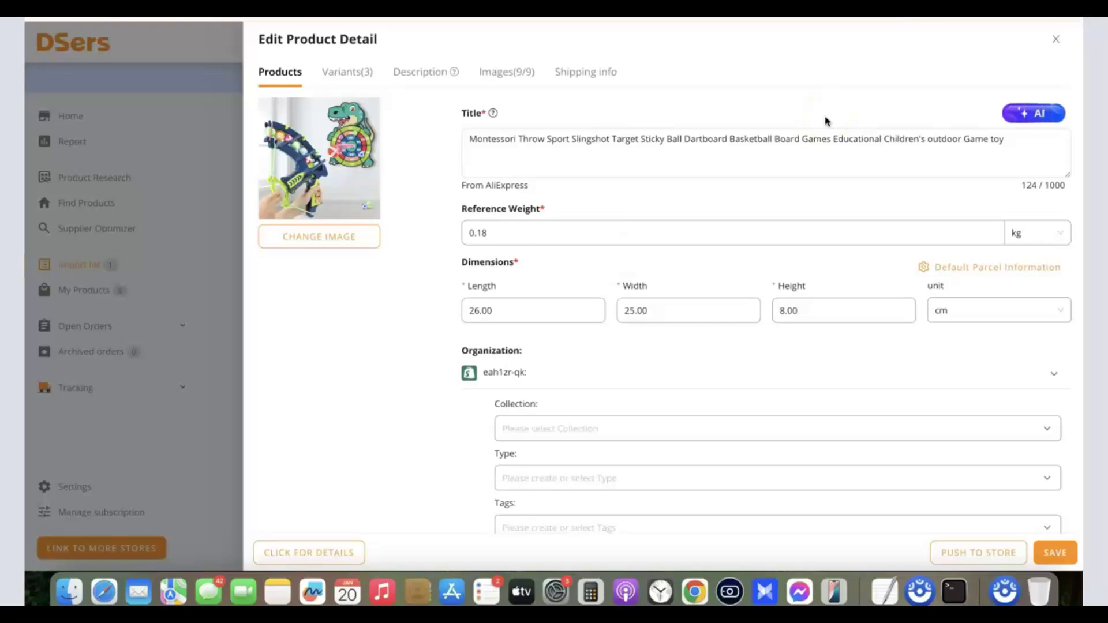
pyautogui.click(649, 167)
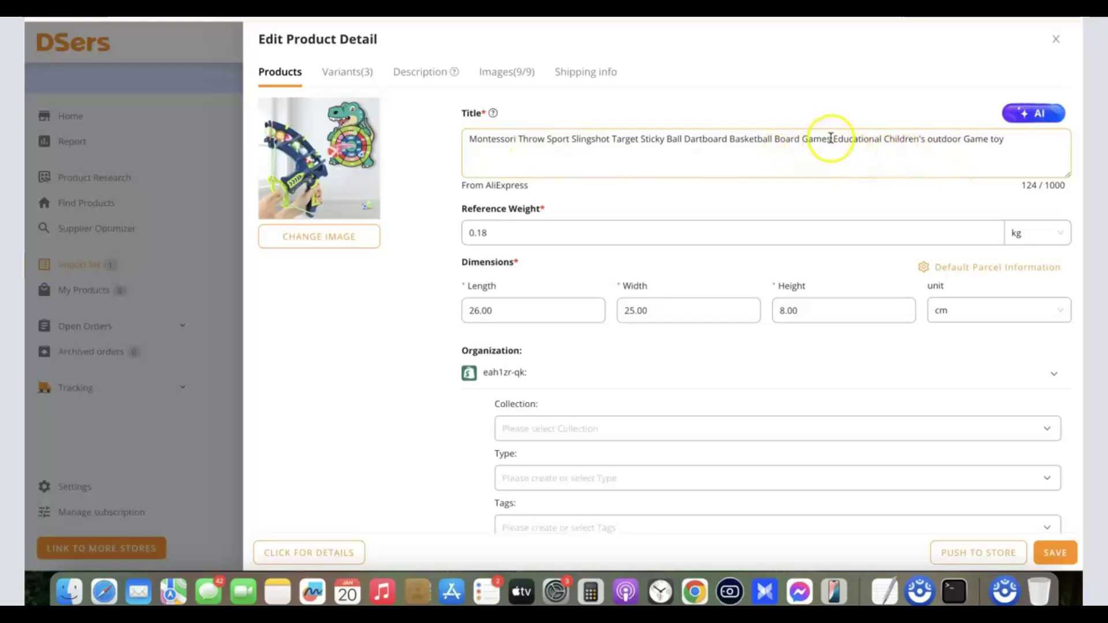
pyautogui.moveTo(832, 138); pyautogui.dragTo(493, 132)
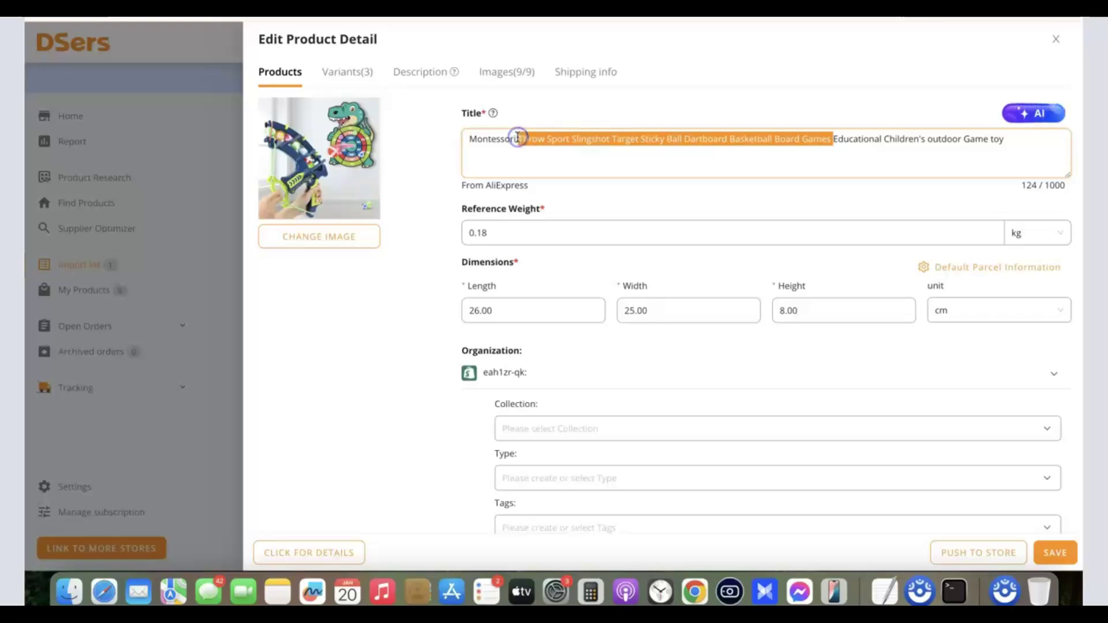
pyautogui.press('BackSpace')
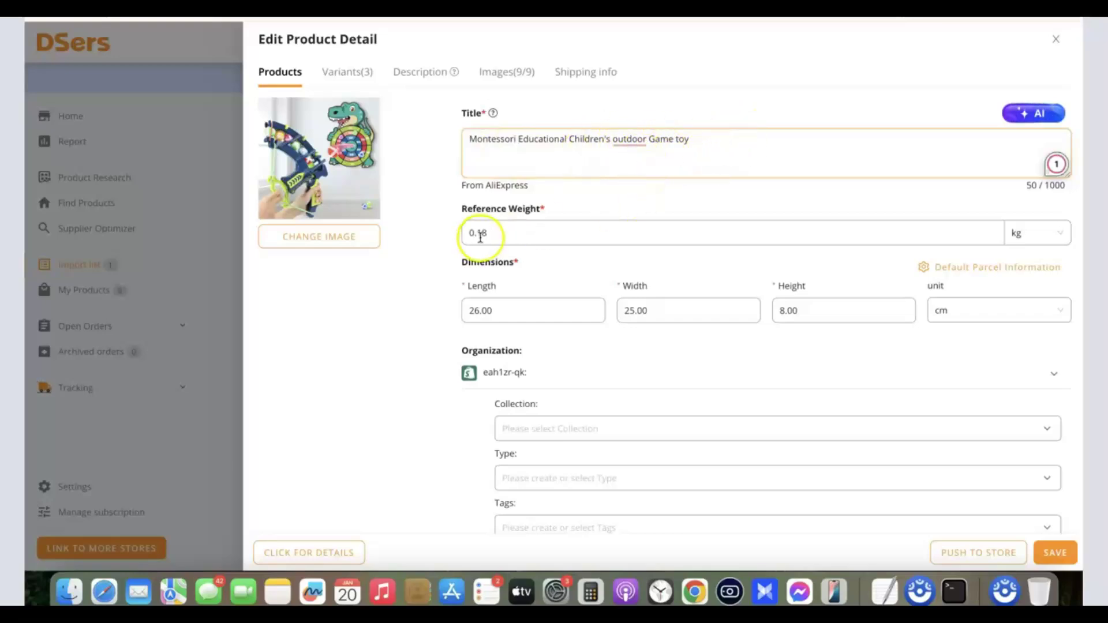
# Save the shortened title and reopen the product to check it
pyautogui.scroll(-2, 648, 147)
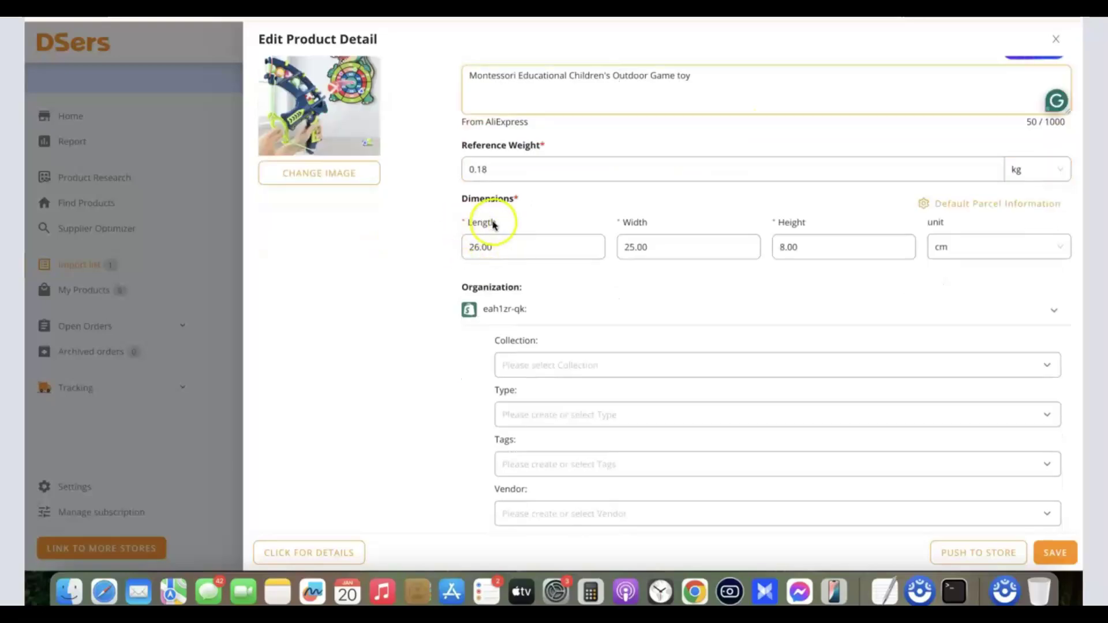
pyautogui.scroll(-2, 557, 198)
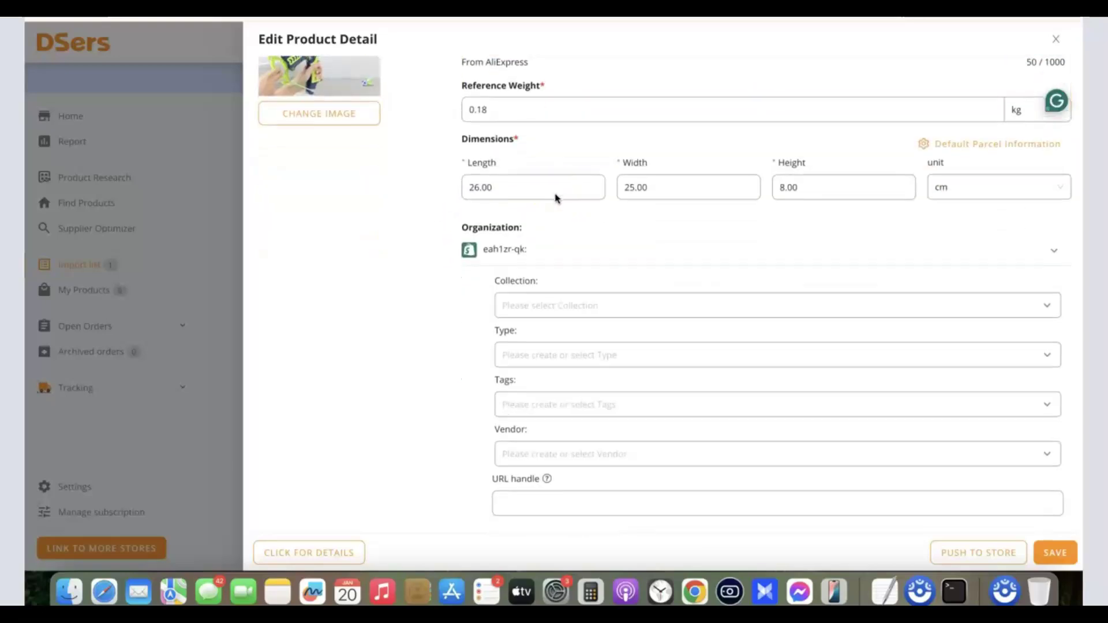
pyautogui.scroll(4, 551, 217)
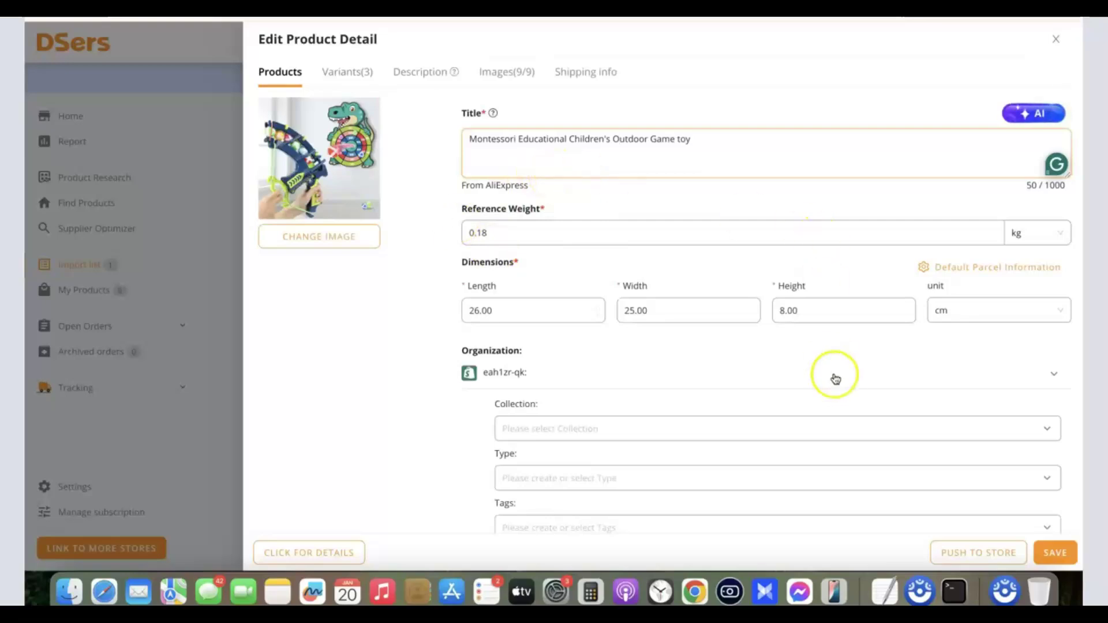
pyautogui.click(1065, 554)
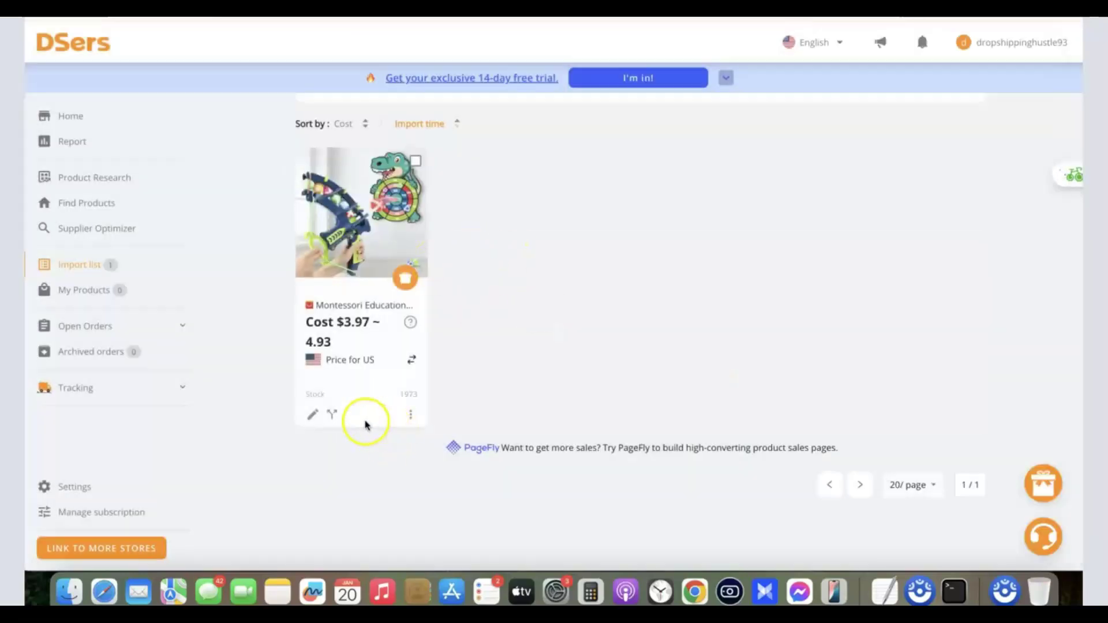
pyautogui.click(312, 415)
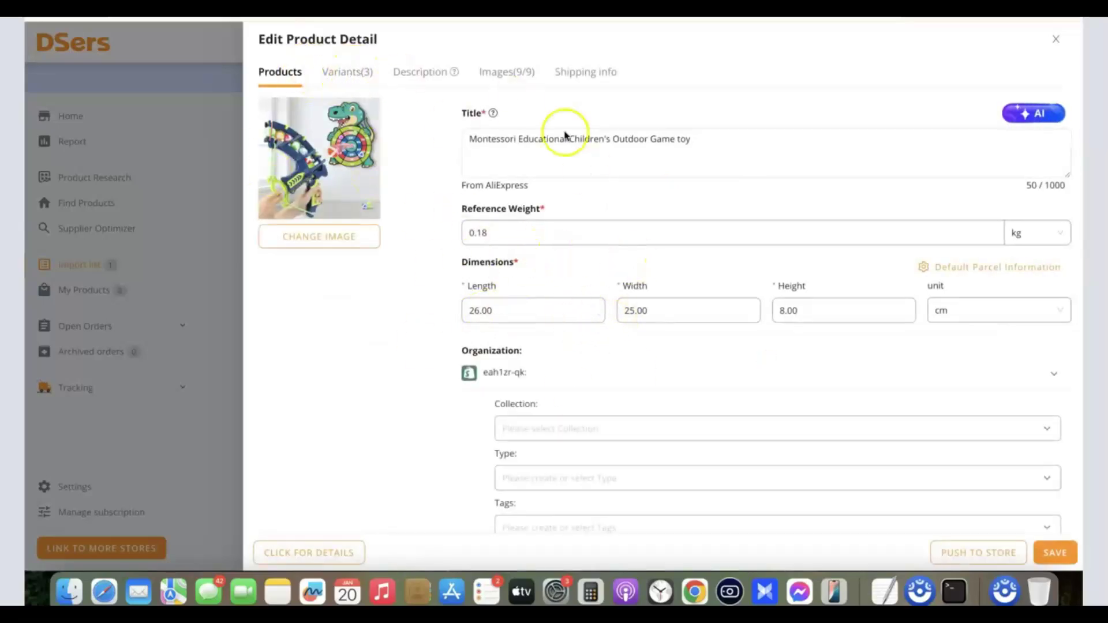
# Delete the Blue and Orange variants, keeping only green, and save the product
pyautogui.click(346, 72)
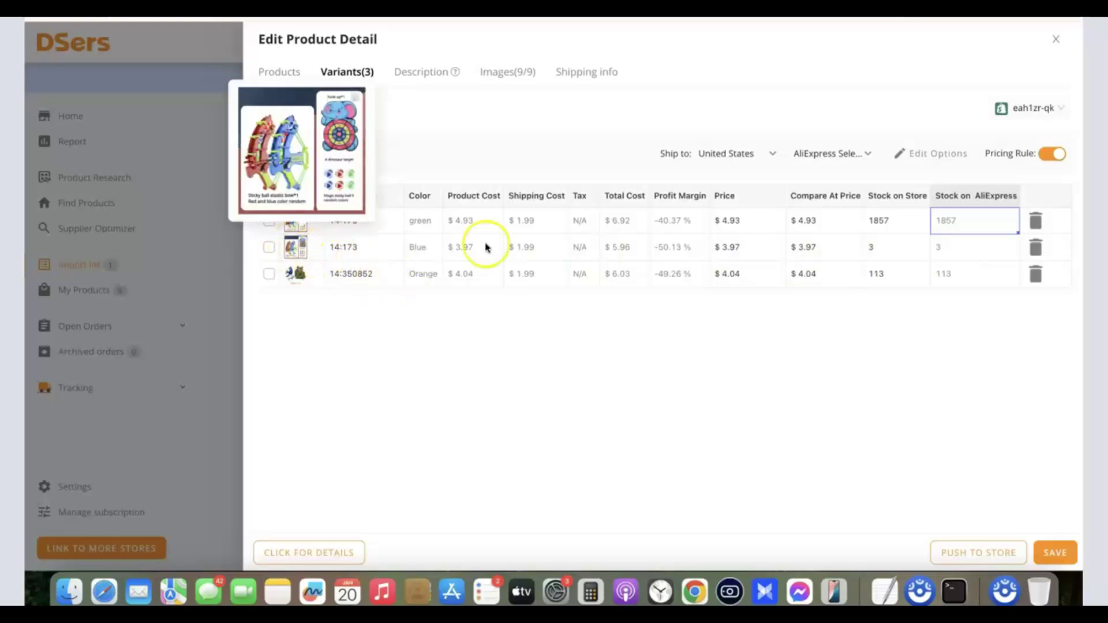
pyautogui.click(1036, 249)
pyautogui.click(698, 153)
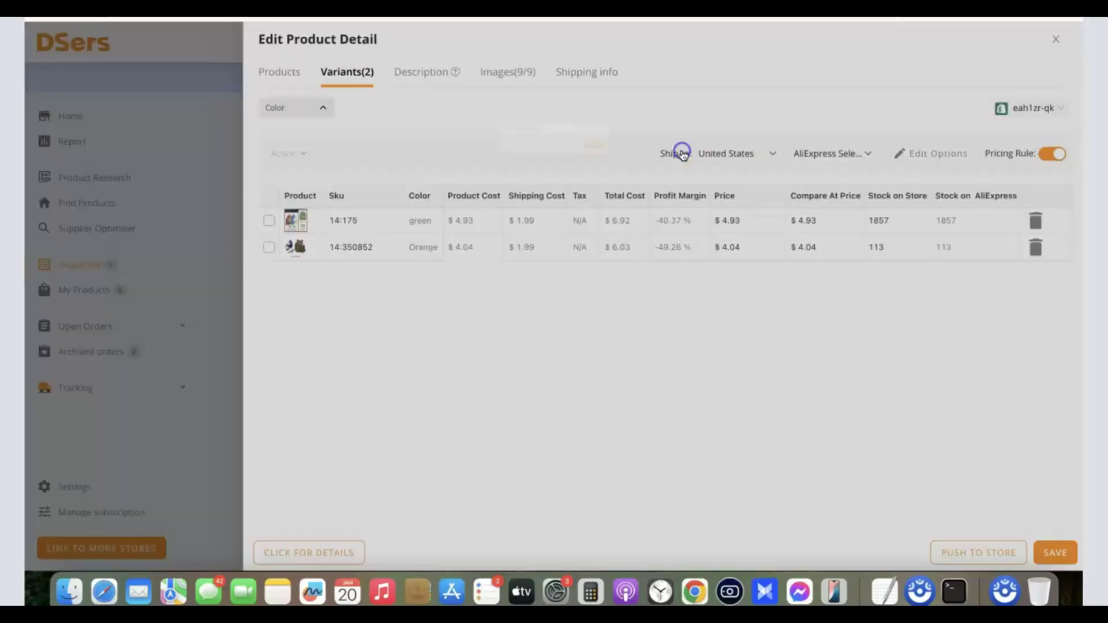
pyautogui.click(1037, 248)
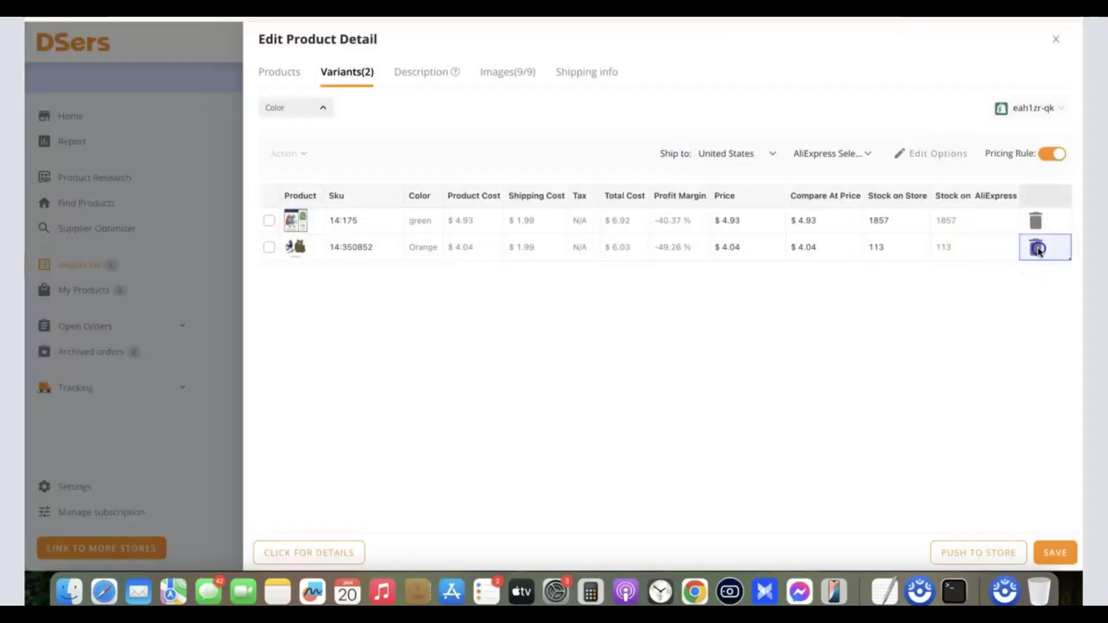
pyautogui.click(697, 155)
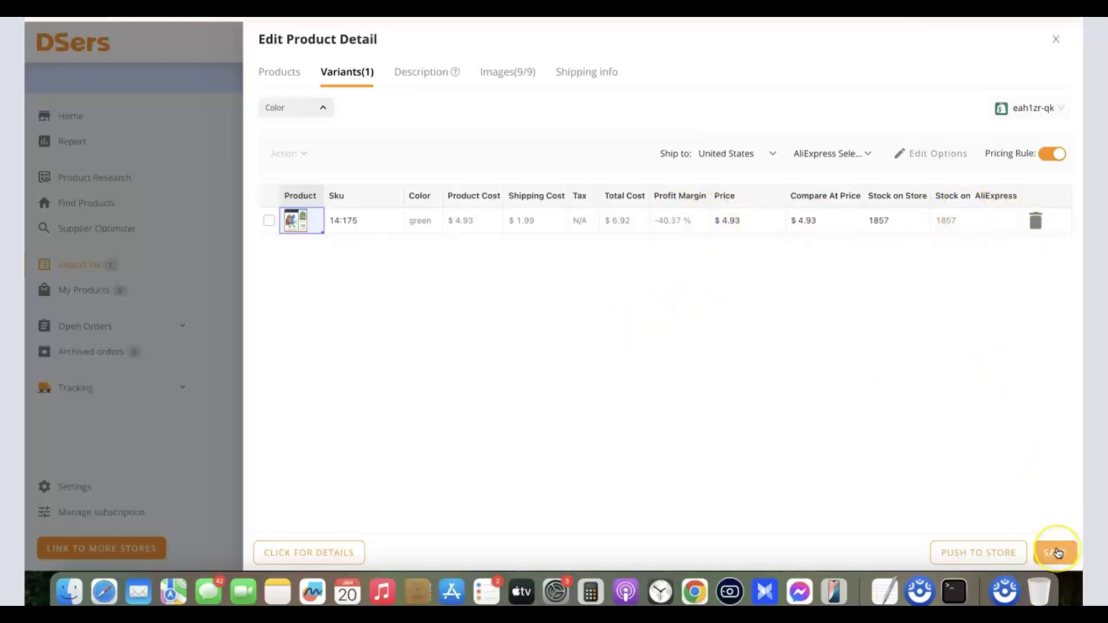
pyautogui.click(1059, 553)
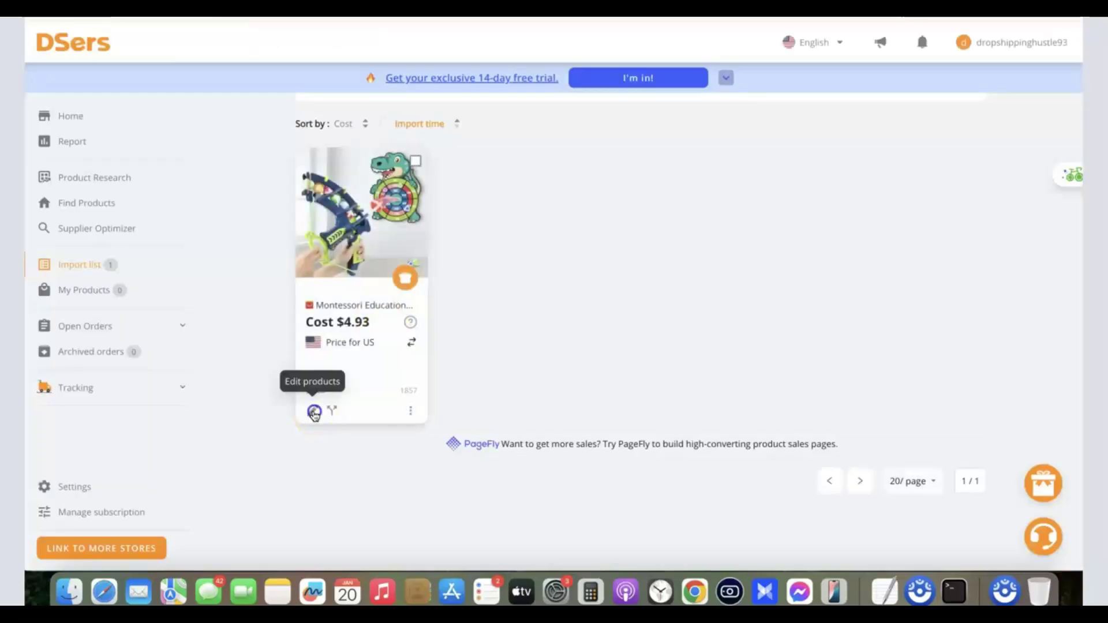
# Reopen the dart toy, review its single green variant, and view the Description tab
pyautogui.click(313, 413)
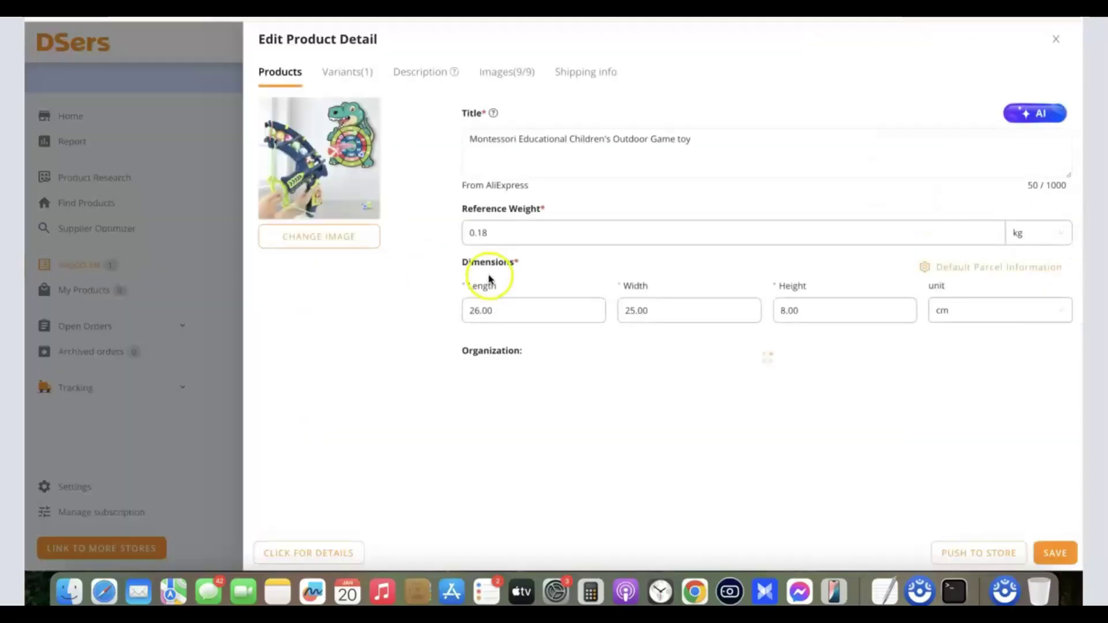
pyautogui.click(352, 74)
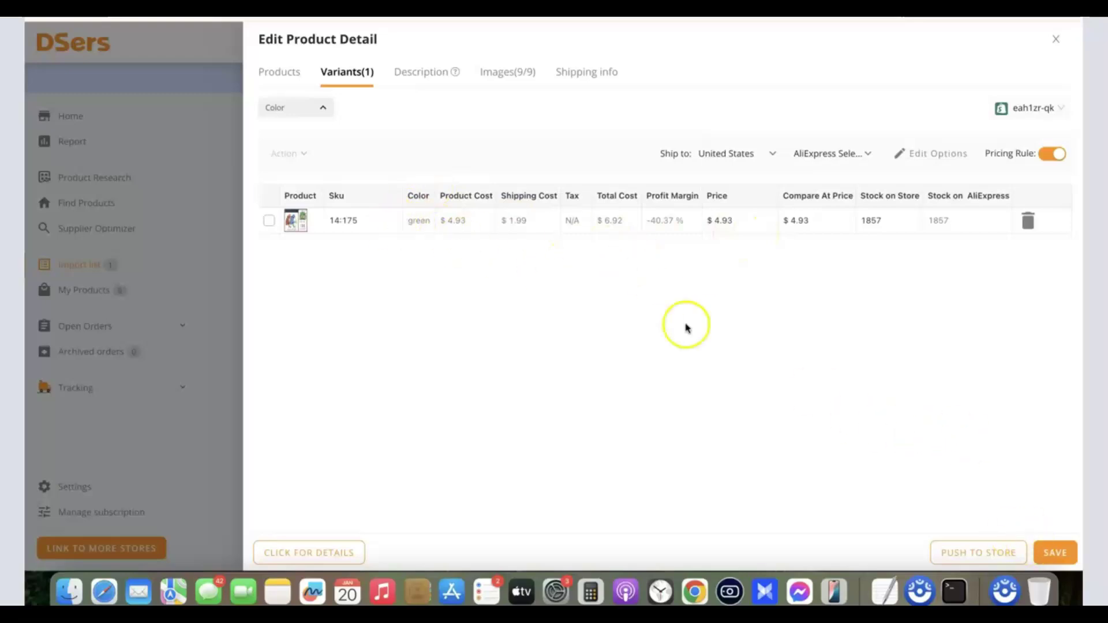
pyautogui.click(407, 70)
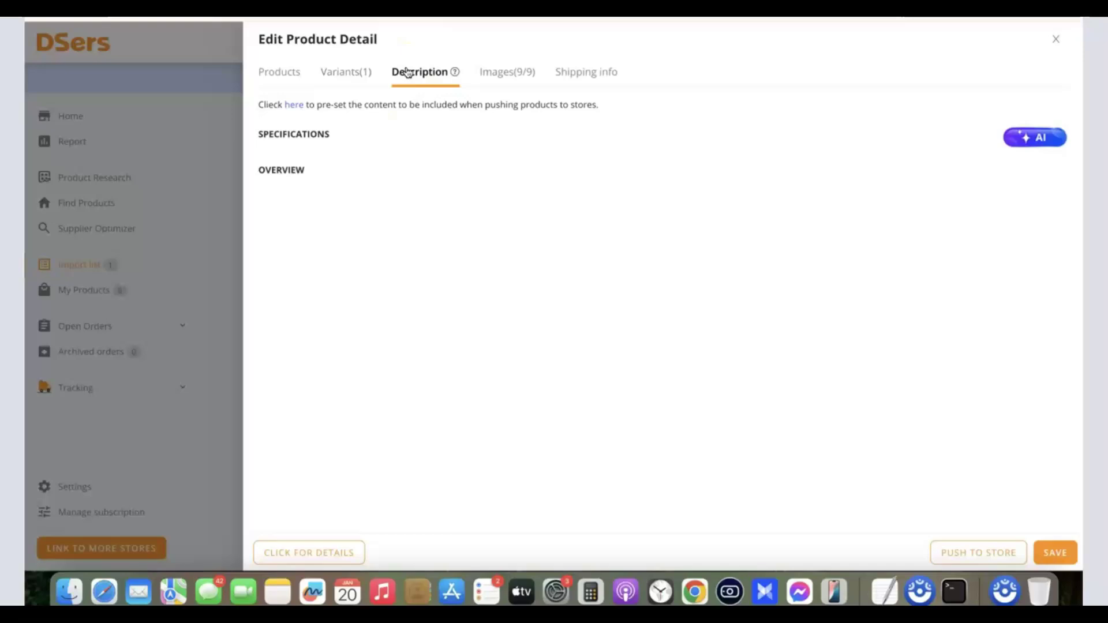
pyautogui.click(457, 154)
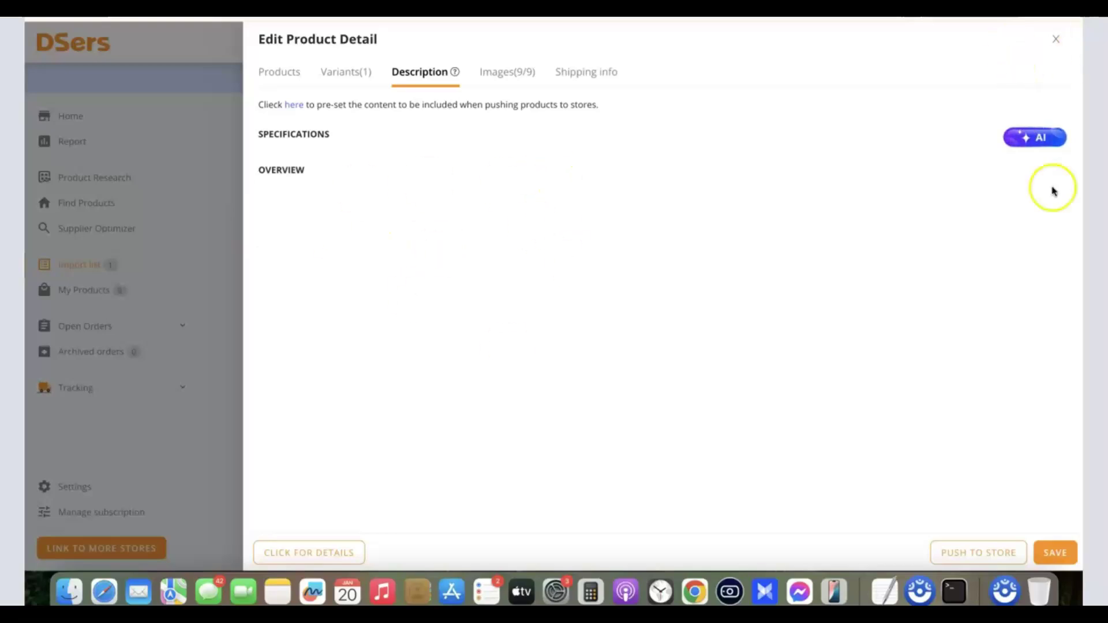
# Try generating the description with the AI helper, then close the AI panel
pyautogui.click(1048, 142)
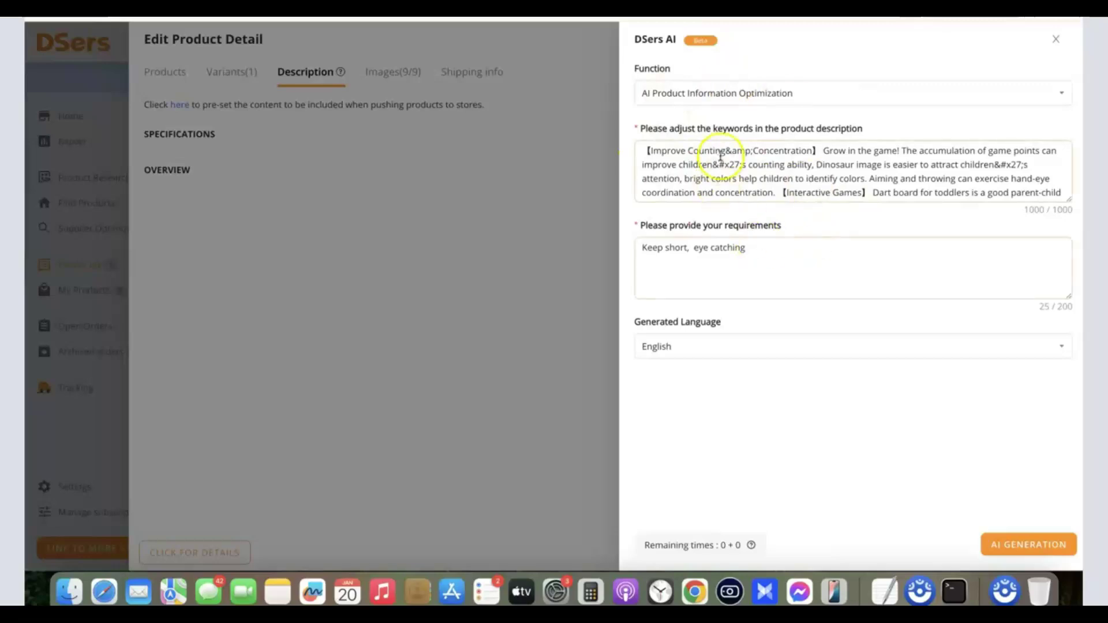
pyautogui.click(708, 262)
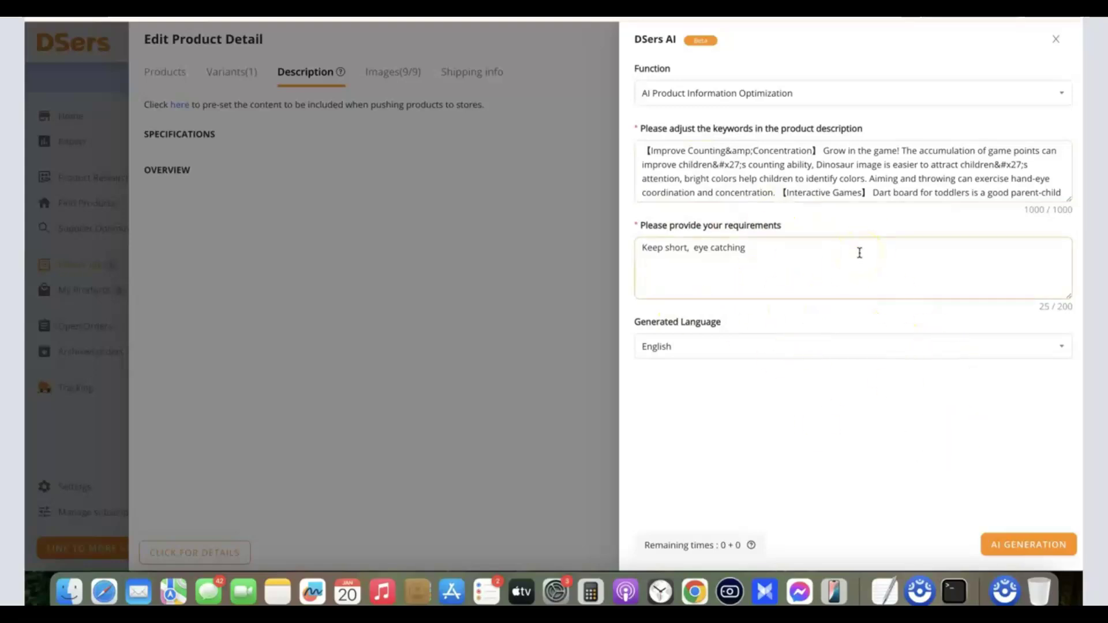
pyautogui.click(1015, 546)
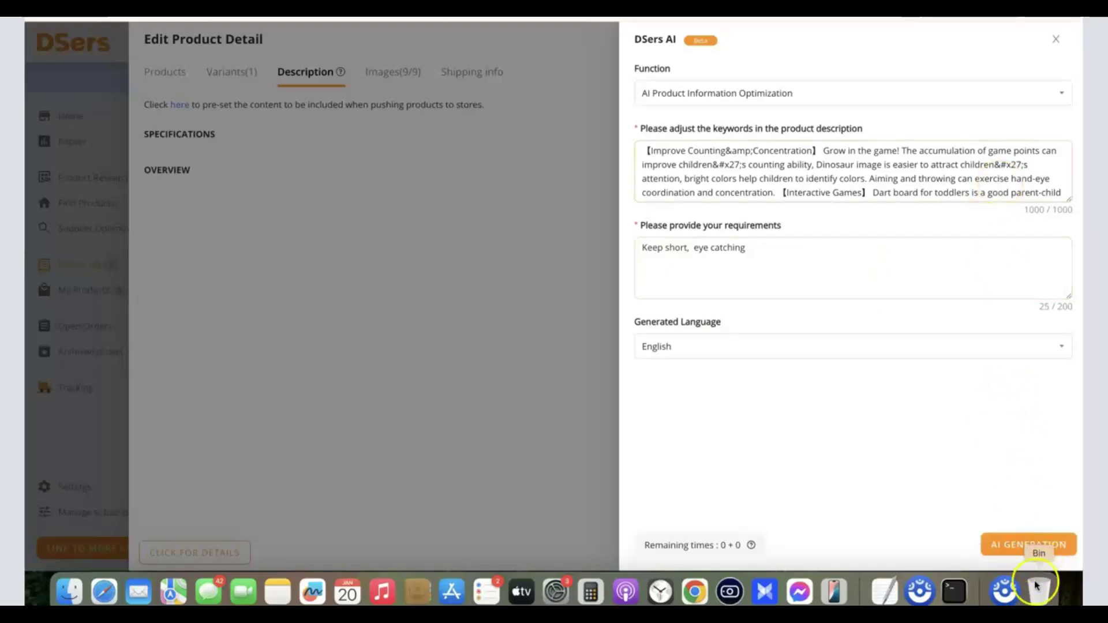
pyautogui.click(1055, 39)
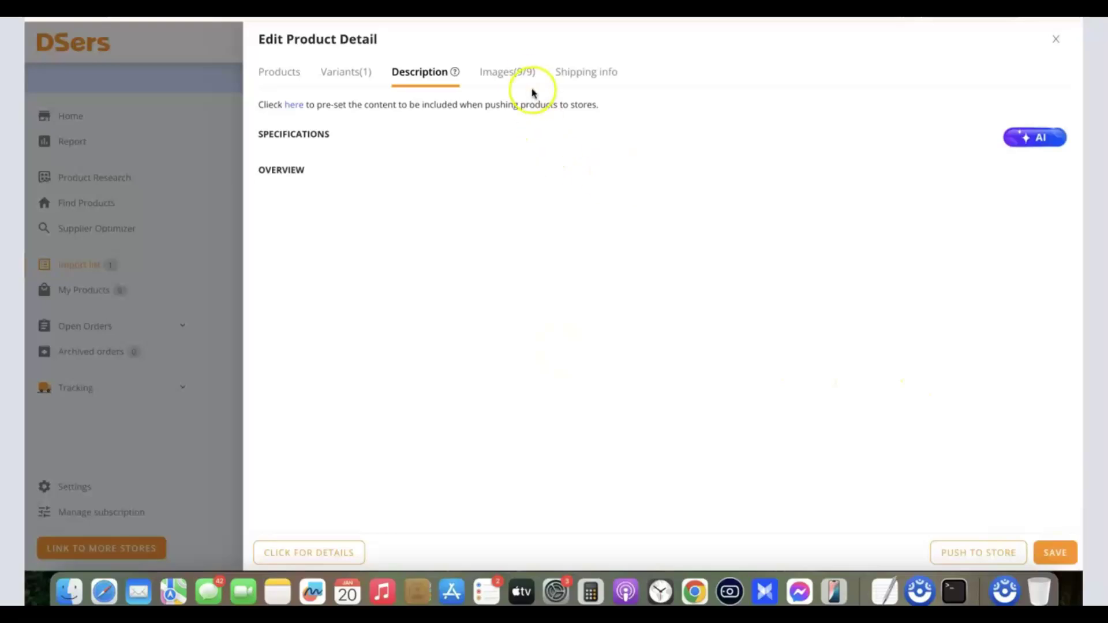
# Review the dart toy's Images and Shipping info tabs, then save the product edits
pyautogui.click(506, 68)
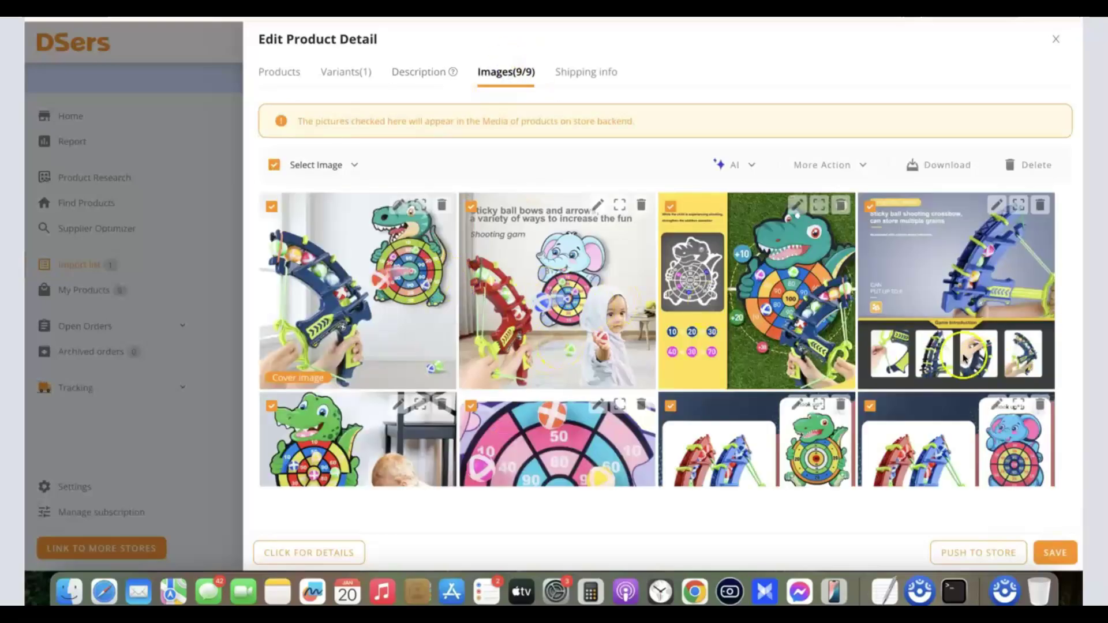
pyautogui.scroll(-3, 873, 280)
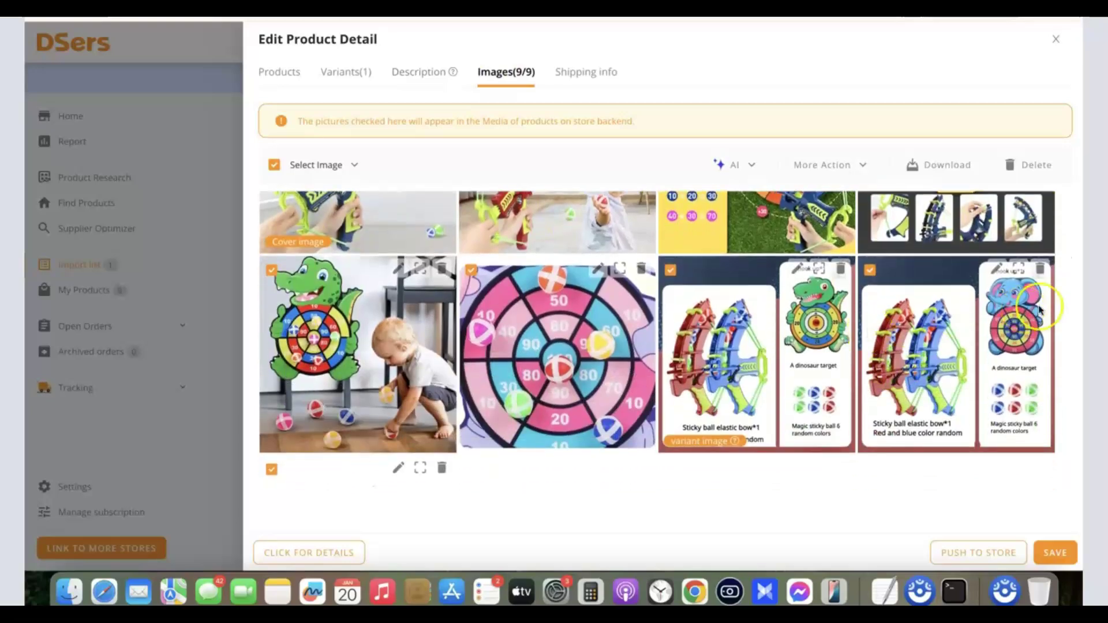
pyautogui.scroll(3, 629, 332)
pyautogui.click(586, 72)
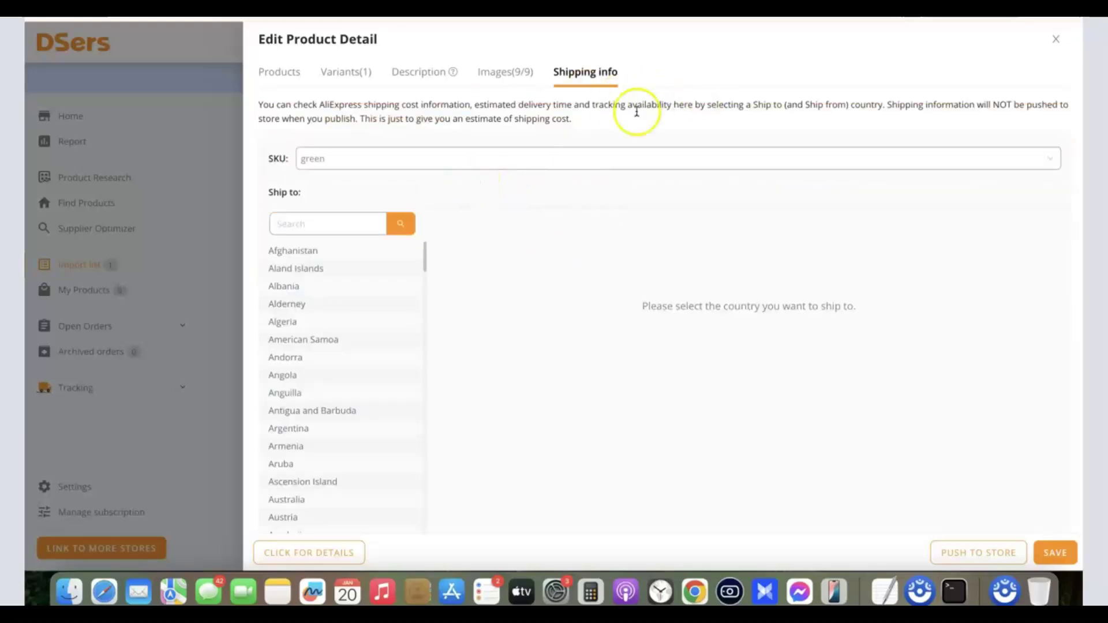
pyautogui.scroll(-2, 726, 202)
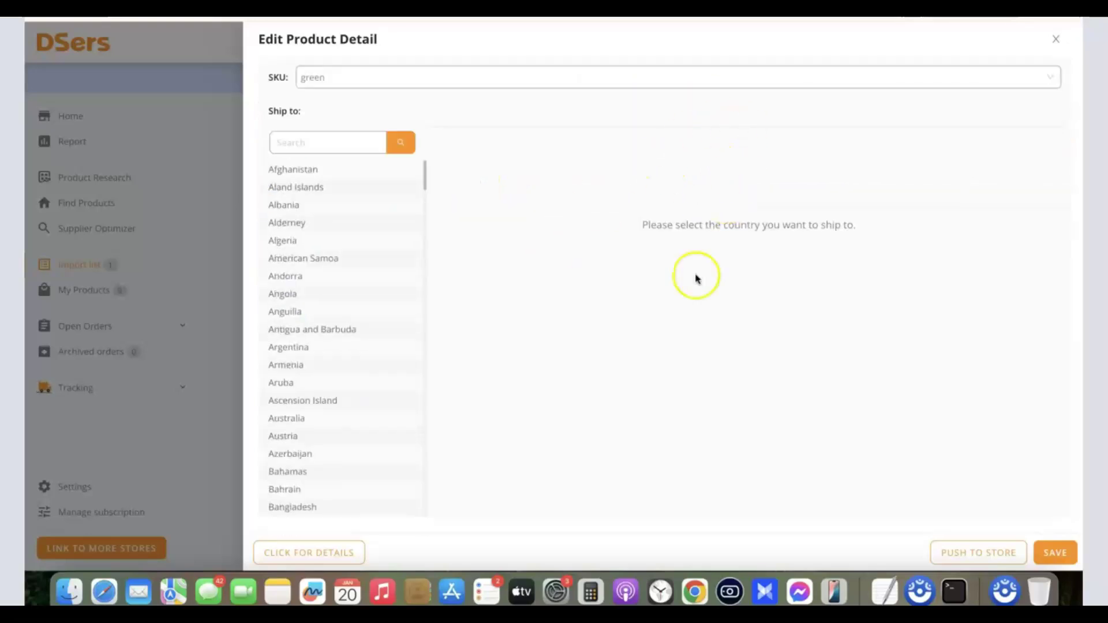
pyautogui.scroll(2, 690, 283)
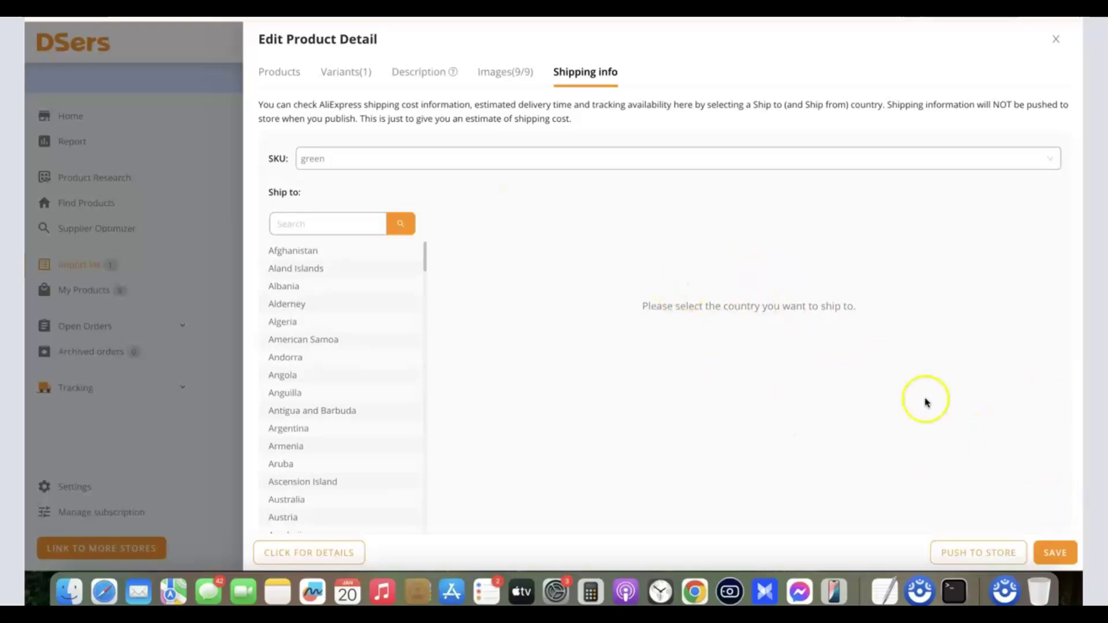
pyautogui.click(1055, 553)
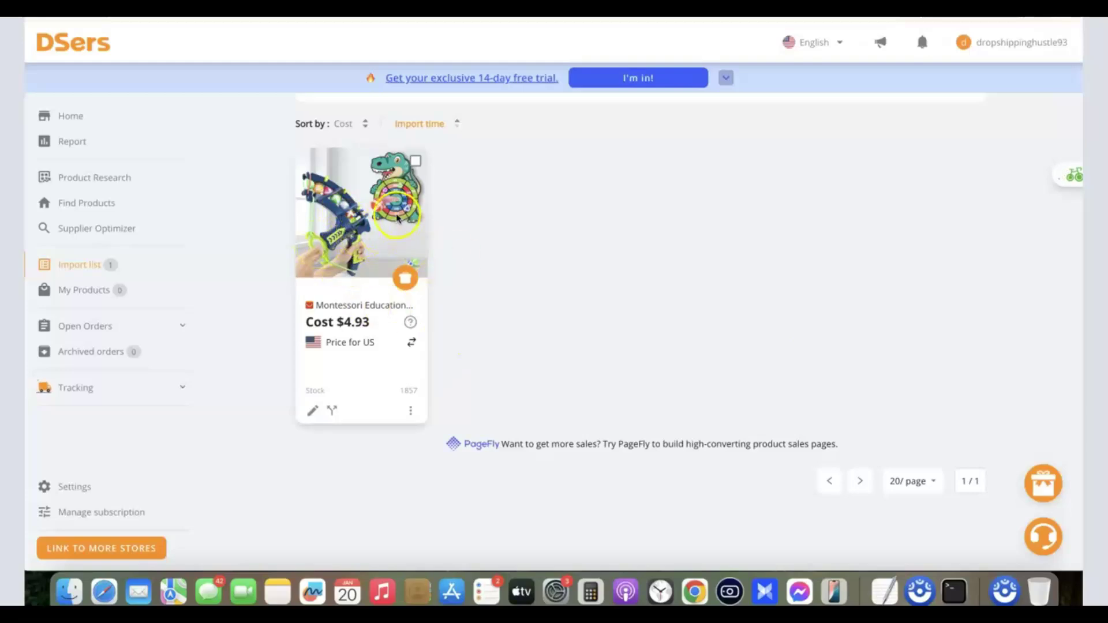
# Push the dart toy to the connected Shopify store with default preferences, confirming success at $4.93
pyautogui.click(405, 277)
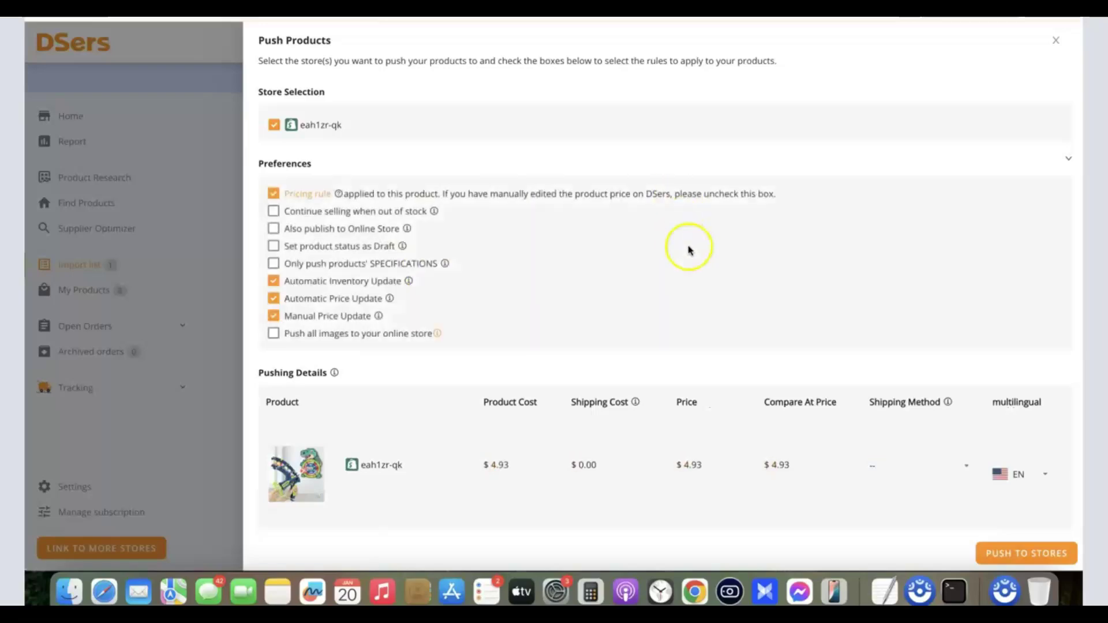
pyautogui.scroll(-1, 738, 306)
pyautogui.scroll(-2, 738, 306)
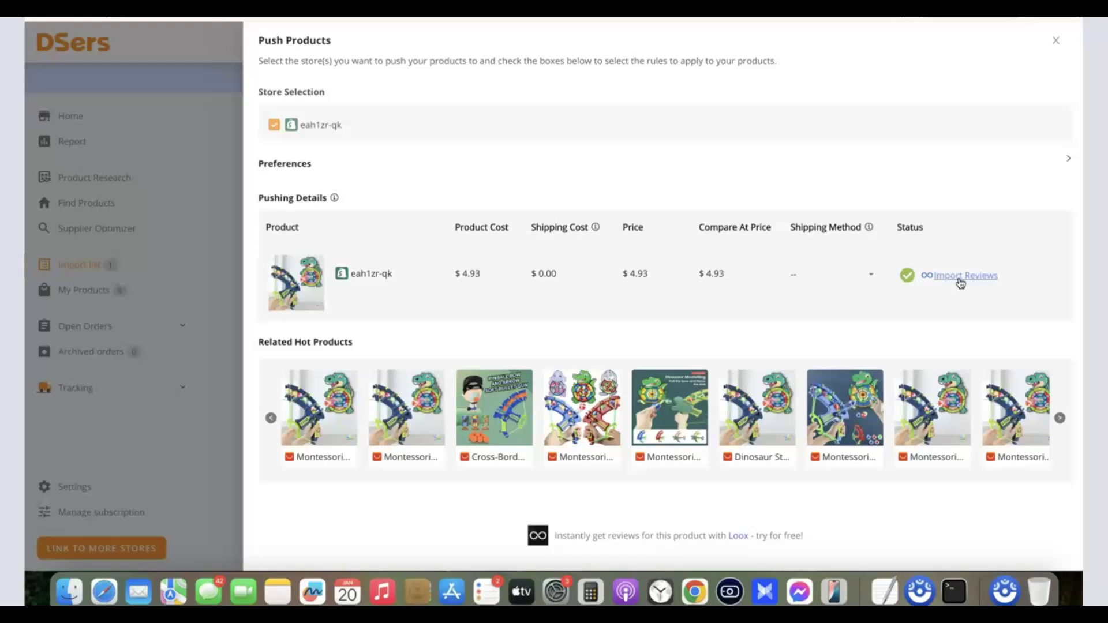
pyautogui.click(790, 128)
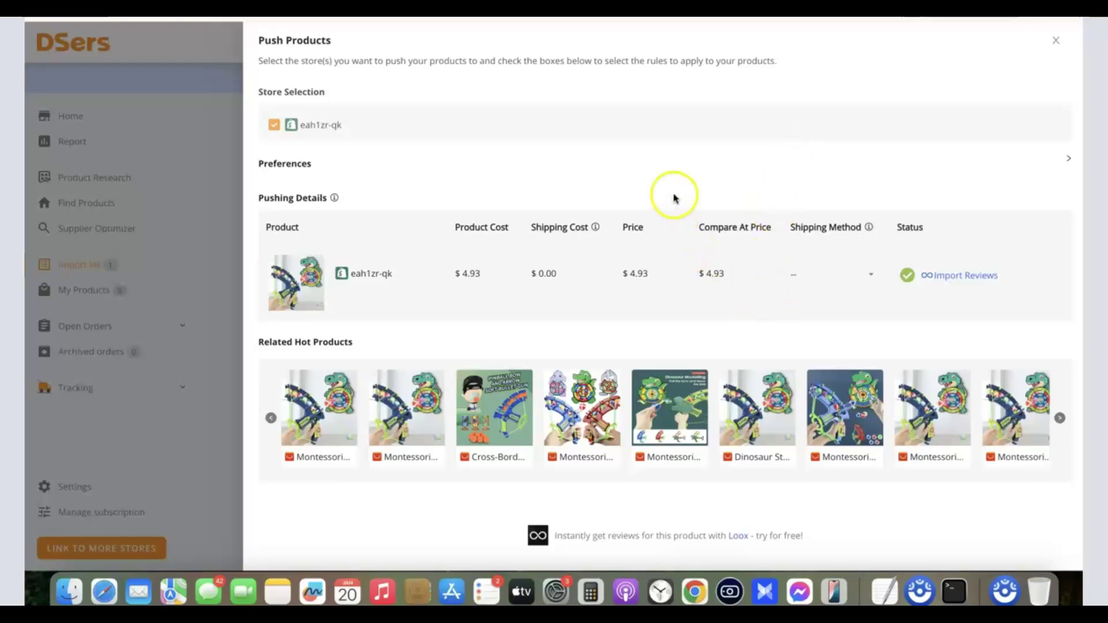
pyautogui.click(667, 431)
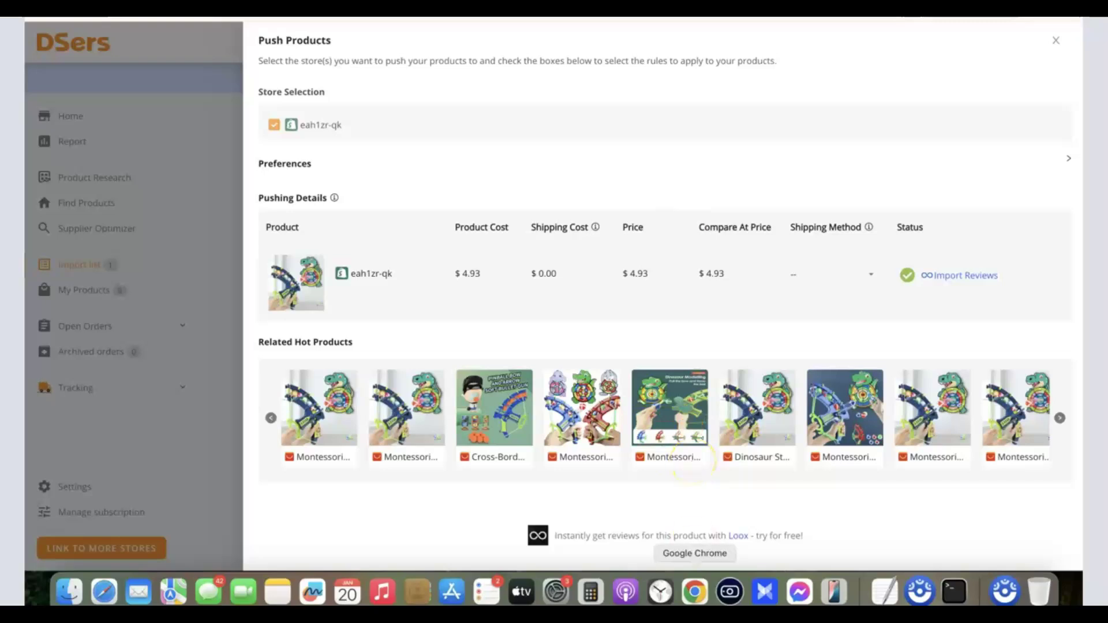
pyautogui.scroll(3, 679, 521)
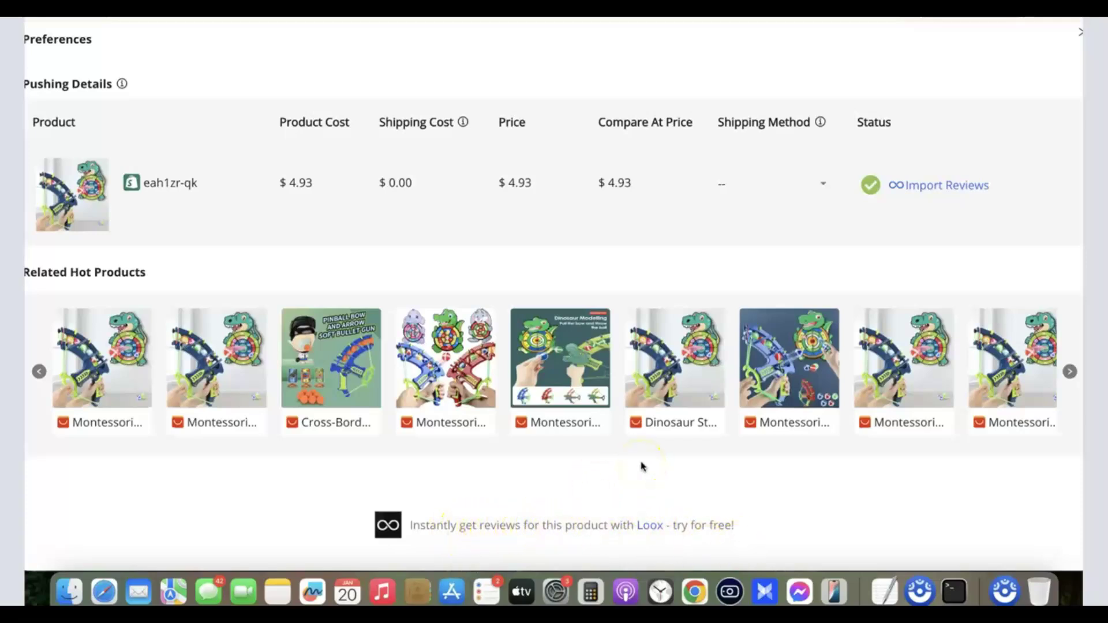
pyautogui.press('super+minus')
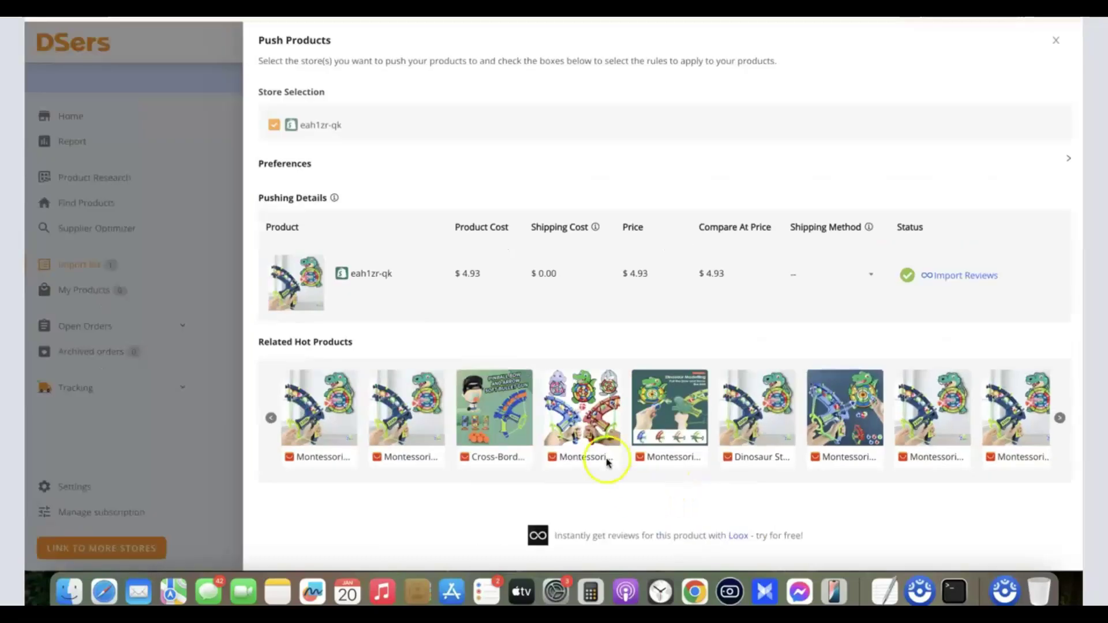
pyautogui.click(956, 277)
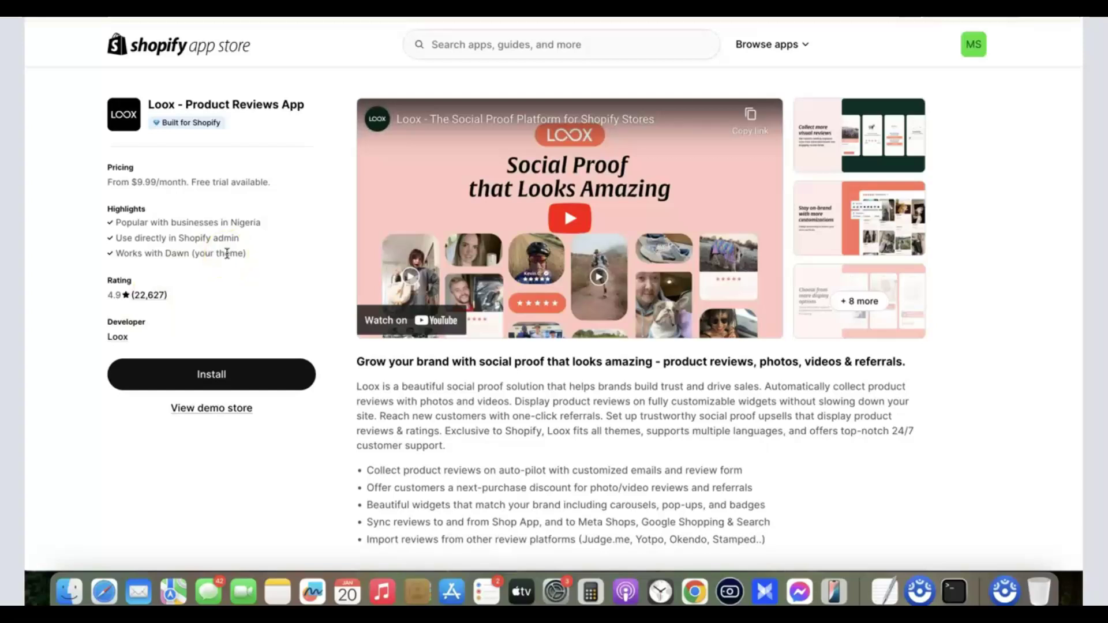
pyautogui.click(225, 257)
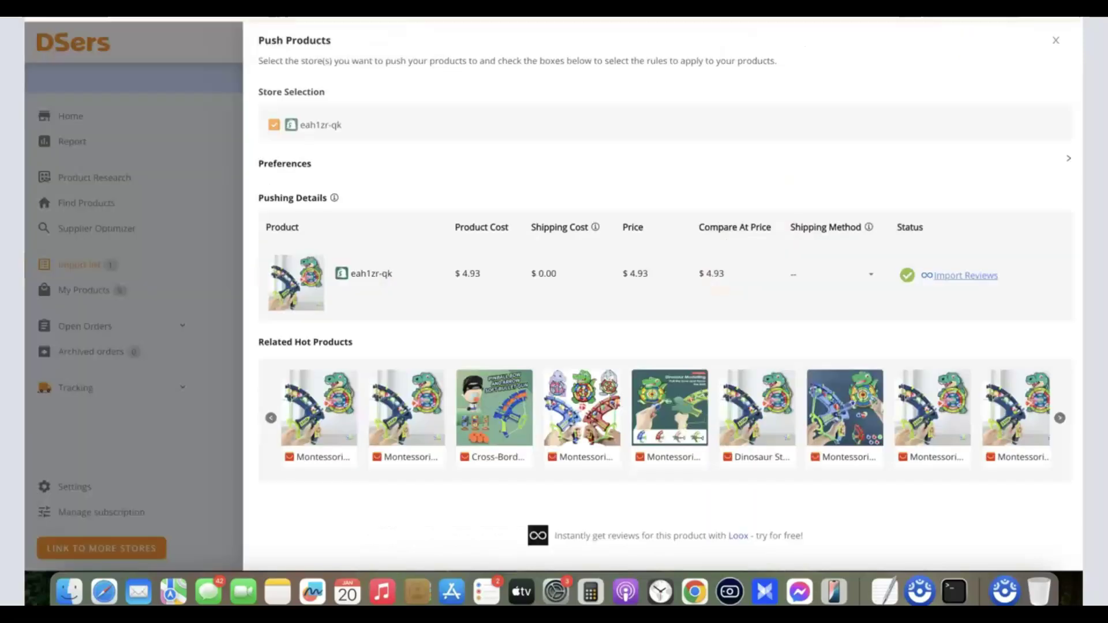
pyautogui.click(649, 220)
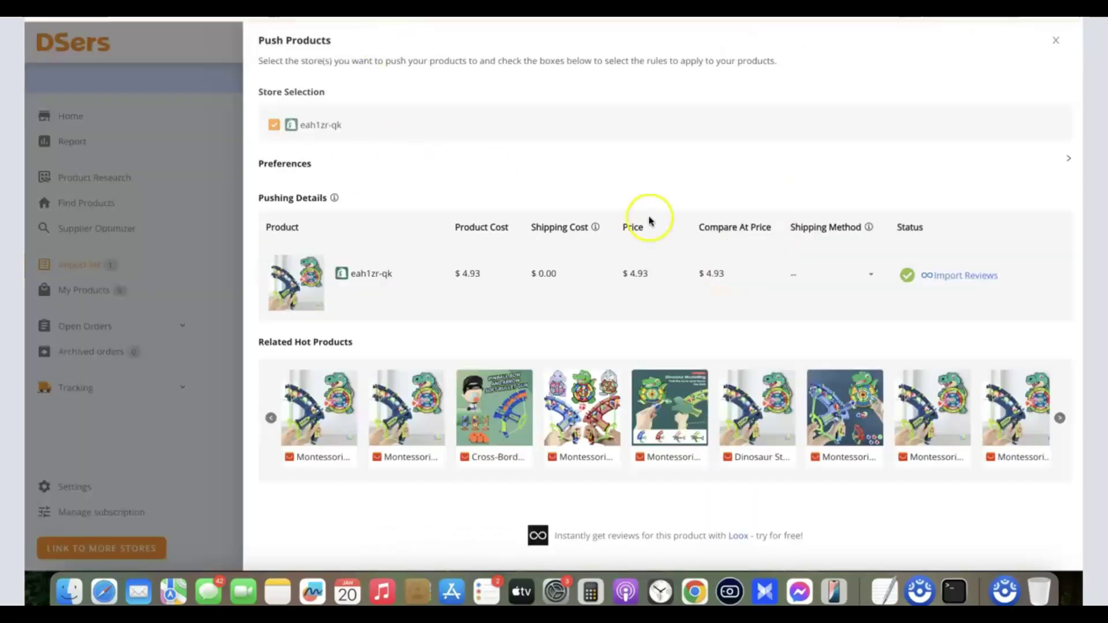
pyautogui.click(178, 75)
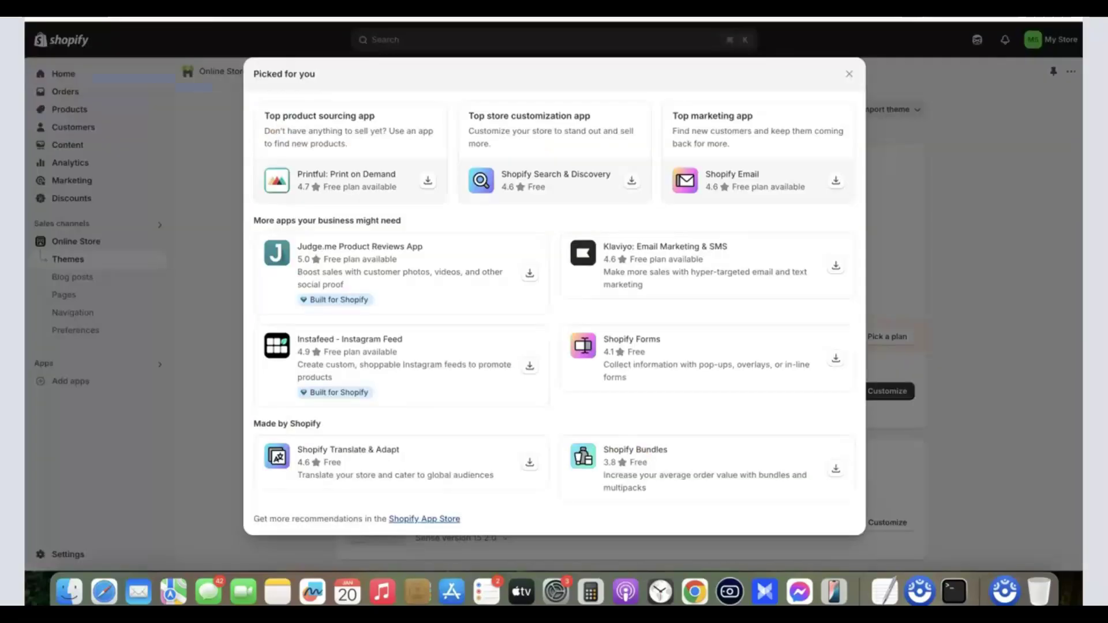
# In Shopify admin, close 'Picked for you', then preview the Montessori toy's storefront page from Products
pyautogui.click(466, 183)
pyautogui.click(848, 74)
pyautogui.click(205, 122)
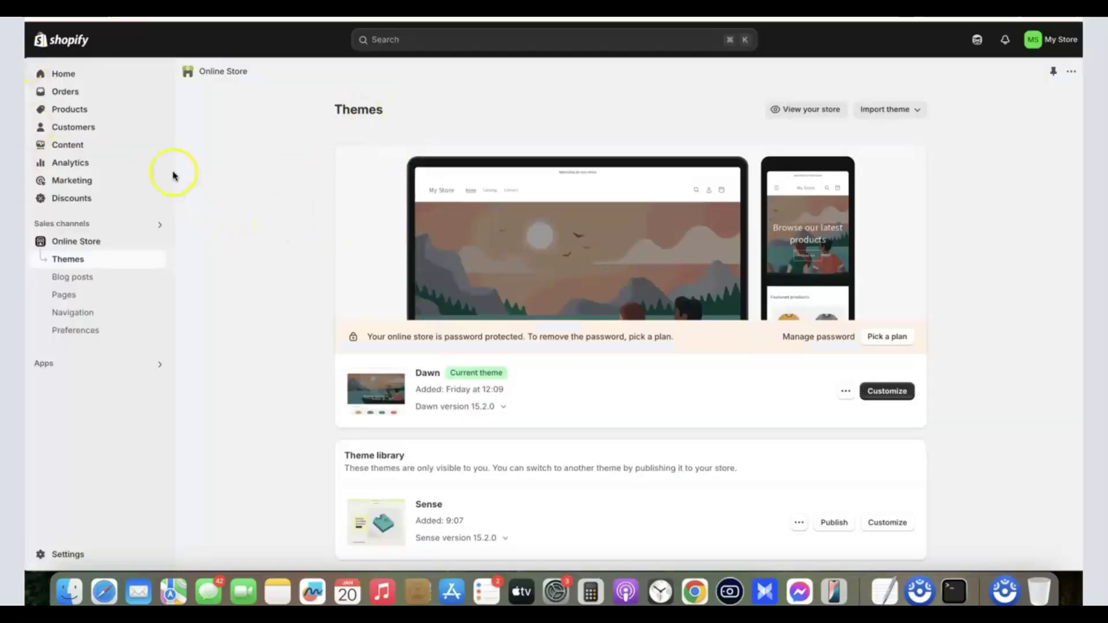
pyautogui.click(52, 108)
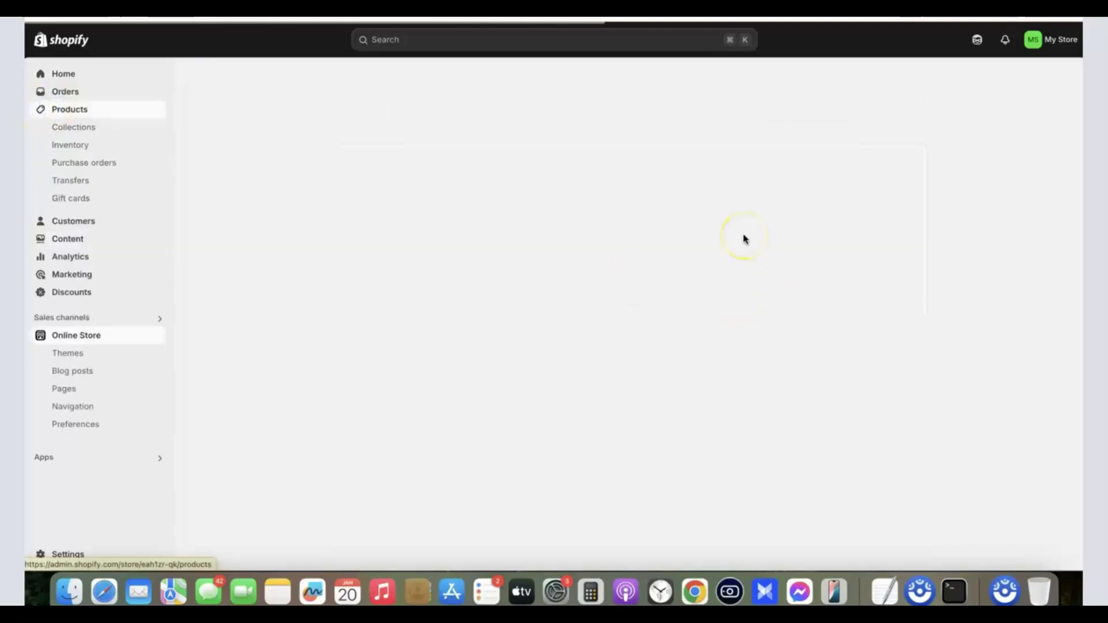
pyautogui.click(472, 176)
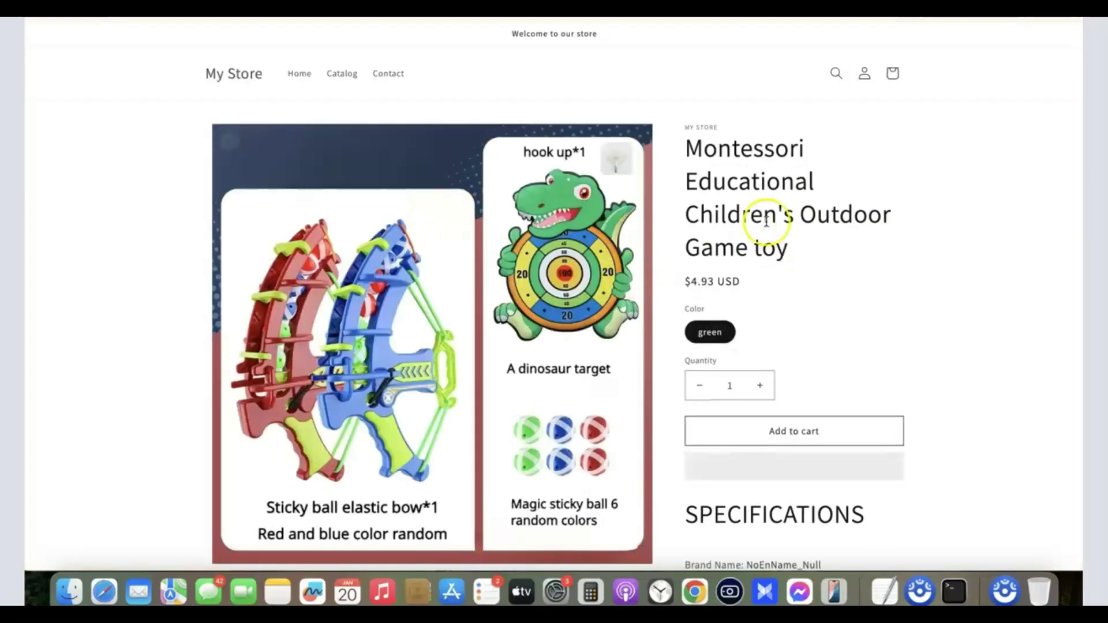
pyautogui.scroll(-10, 767, 221)
pyautogui.scroll(-10, 766, 225)
pyautogui.scroll(12, 765, 231)
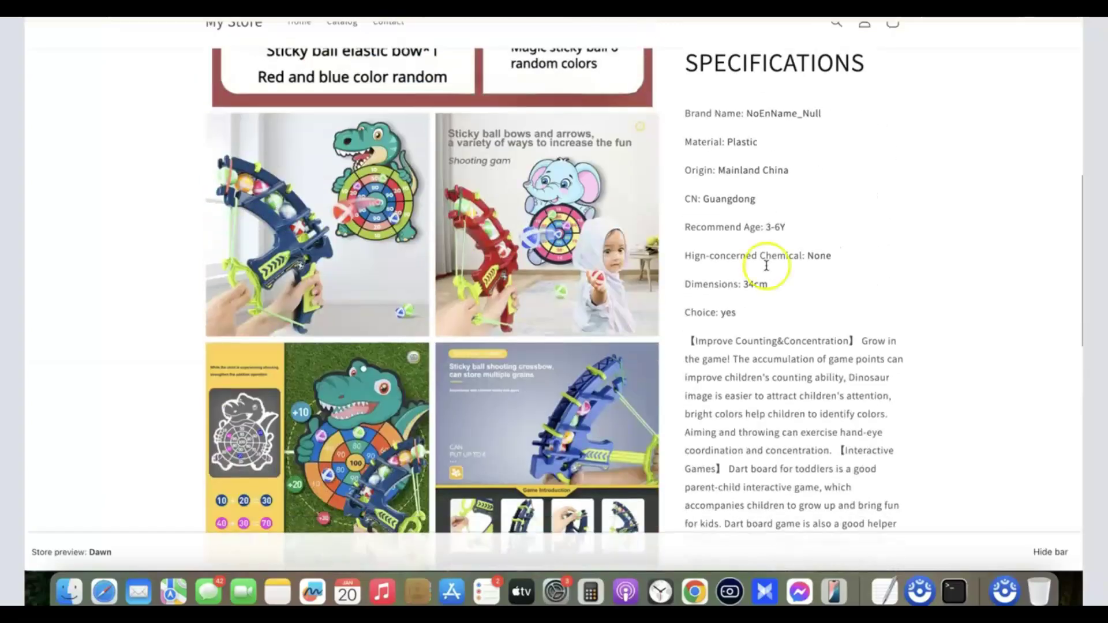
pyautogui.scroll(-10, 837, 321)
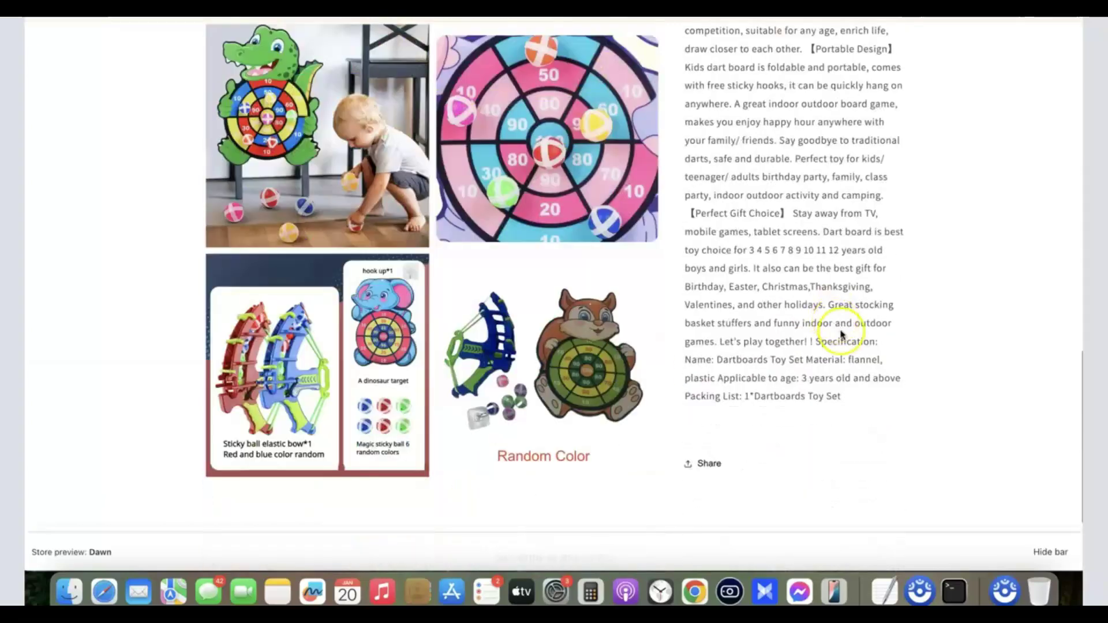
pyautogui.scroll(-3, 842, 335)
pyautogui.scroll(1, 828, 280)
pyautogui.scroll(4, 791, 259)
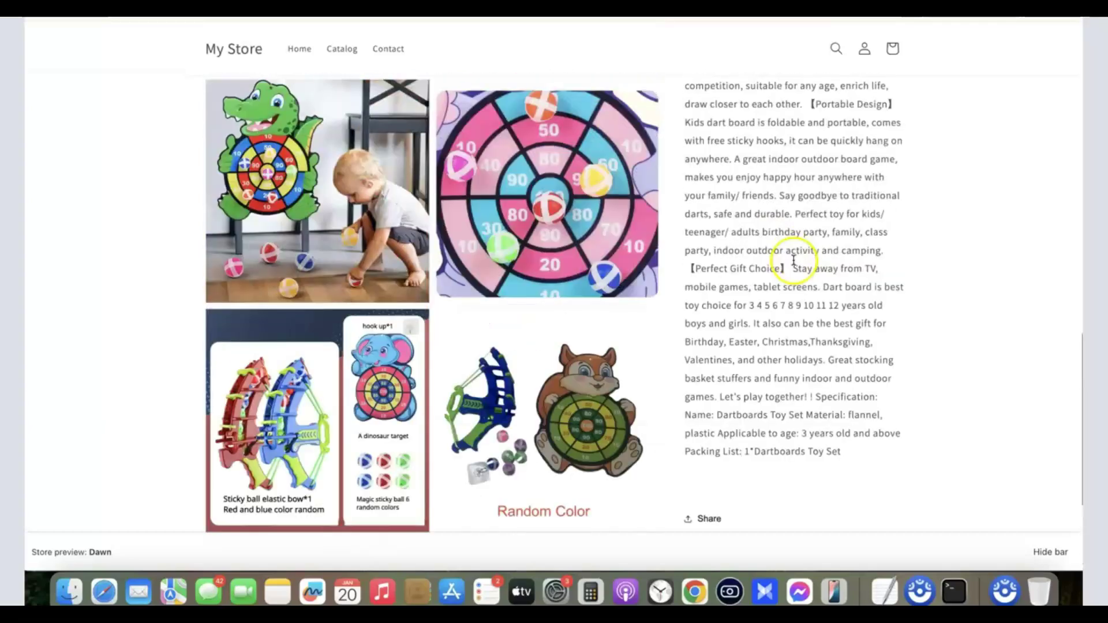
pyautogui.scroll(10, 793, 261)
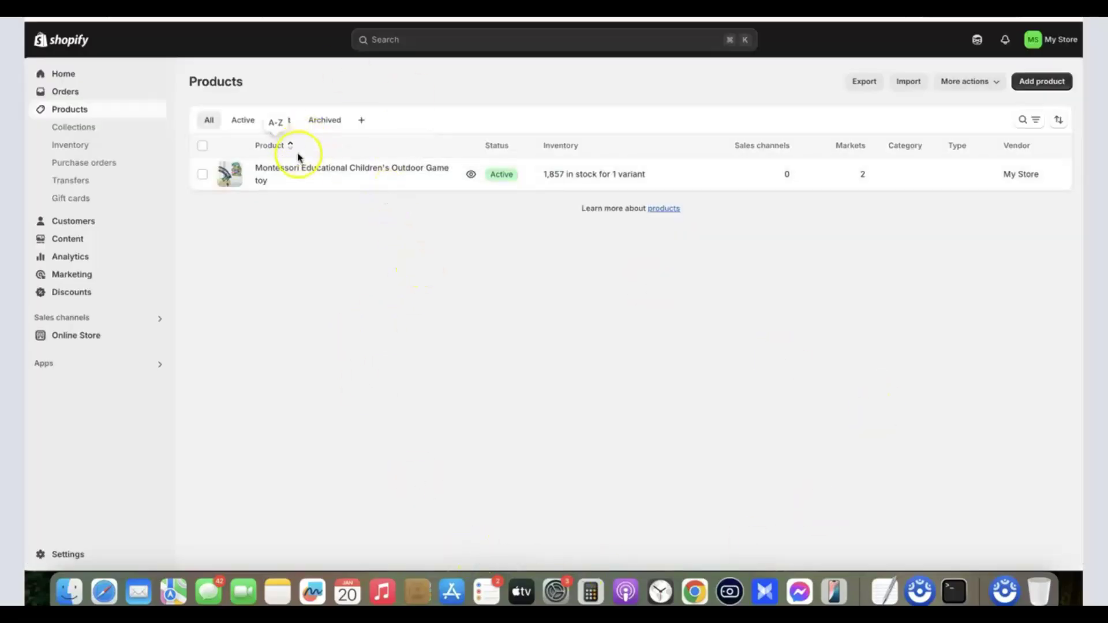
# Open the Montessori dart toy in Shopify's product editor and scroll through its description, media and status
pyautogui.click(367, 165)
pyautogui.scroll(-10, 520, 269)
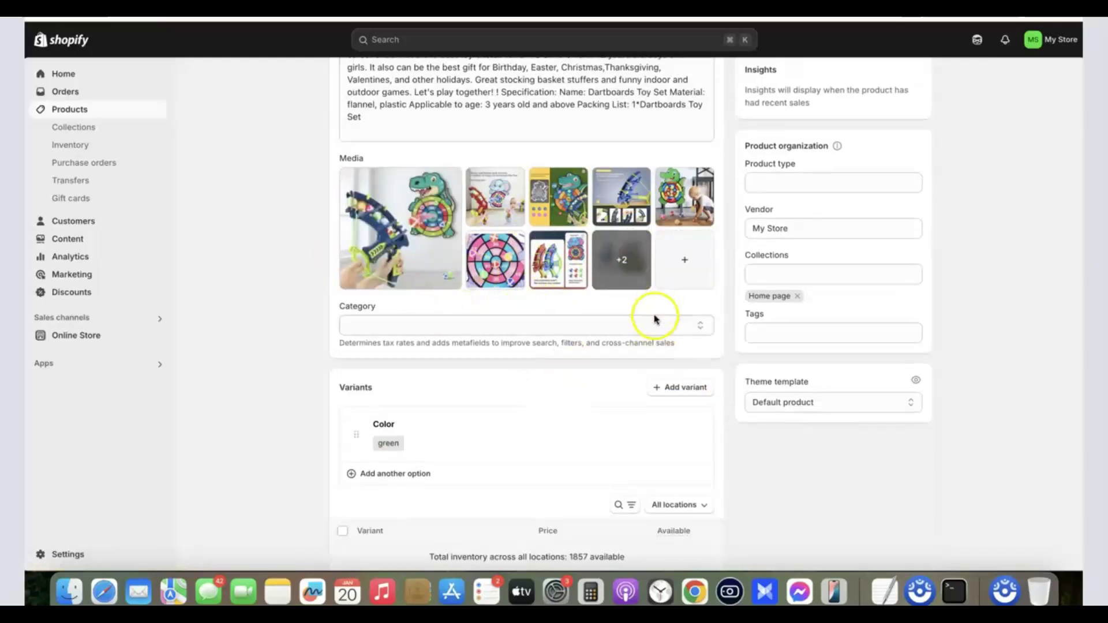
pyautogui.scroll(-5, 526, 358)
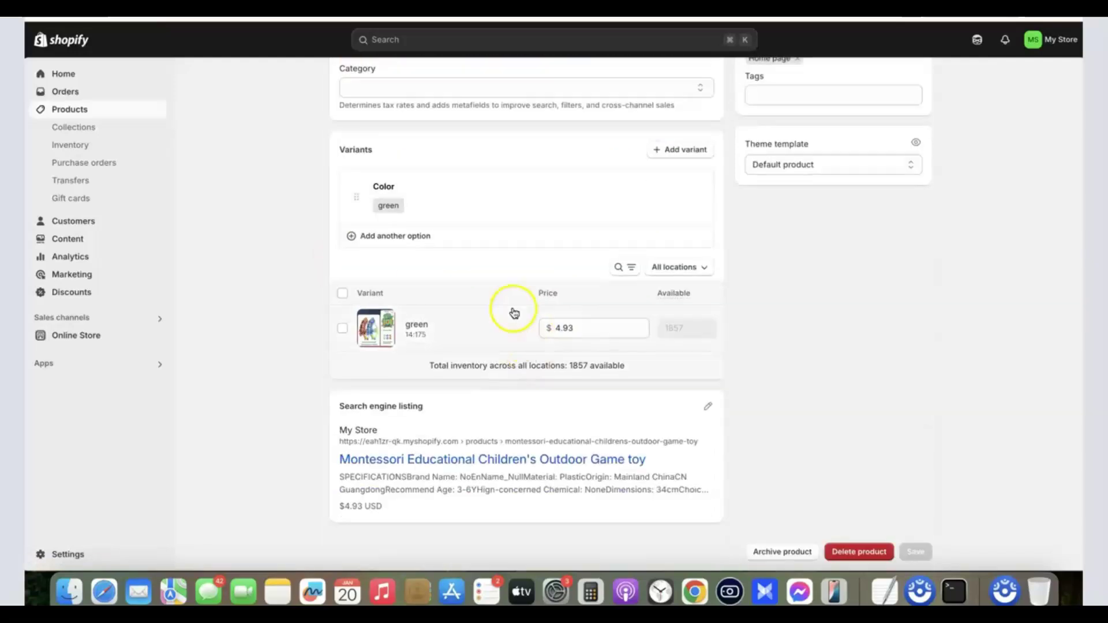
pyautogui.scroll(15, 517, 323)
pyautogui.scroll(-3, 517, 314)
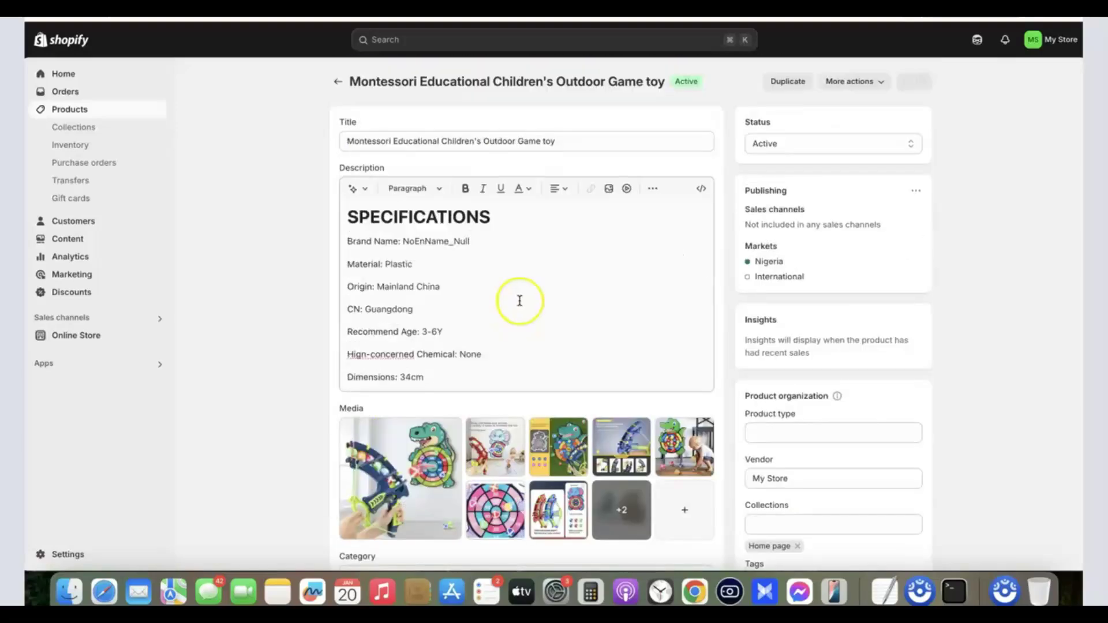